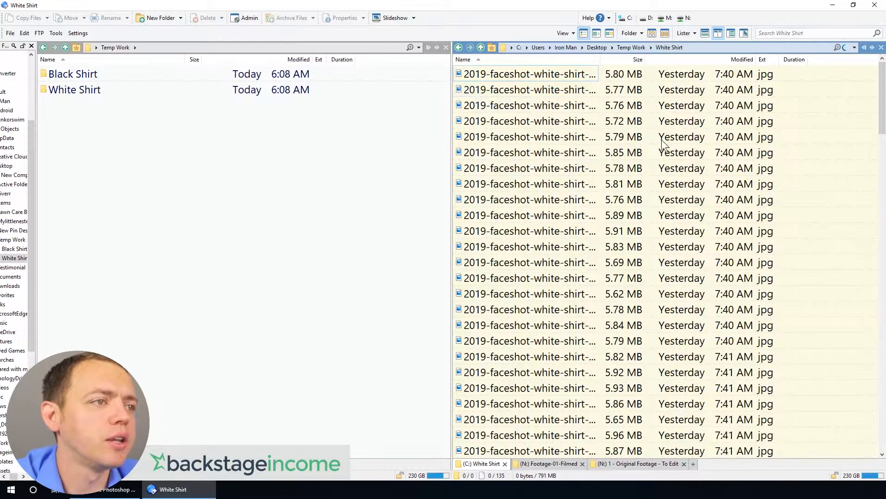
- Show the White Shirt folder as thumbnails, widen its pane and enlarge the thumbnails to 256 px
key(ctrl+6)
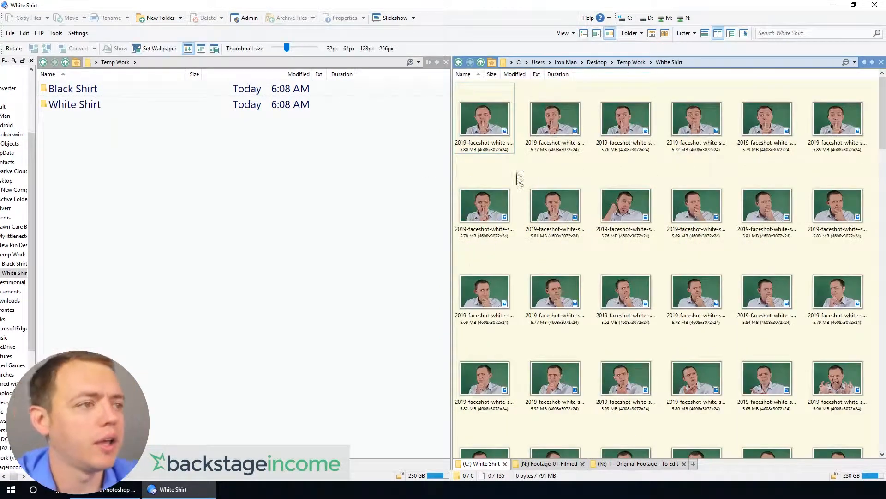
drag(452, 138, 216, 139)
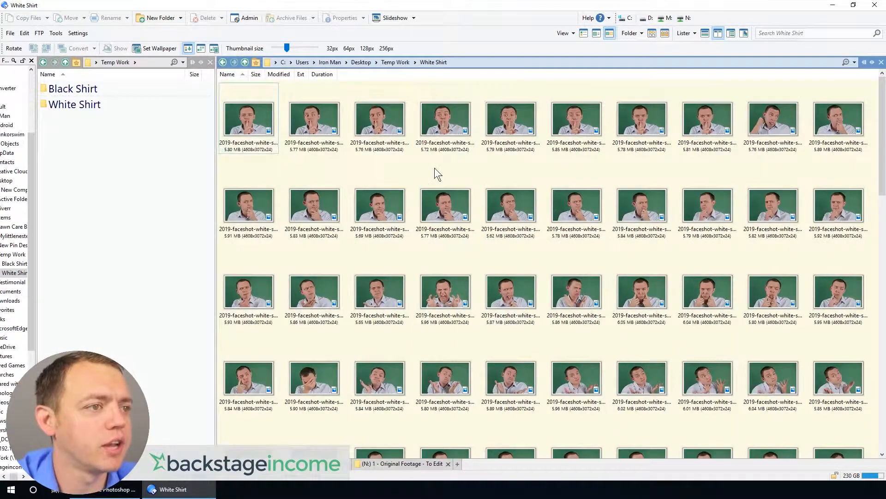
ctrl+scroll(374, 150, up, 4)
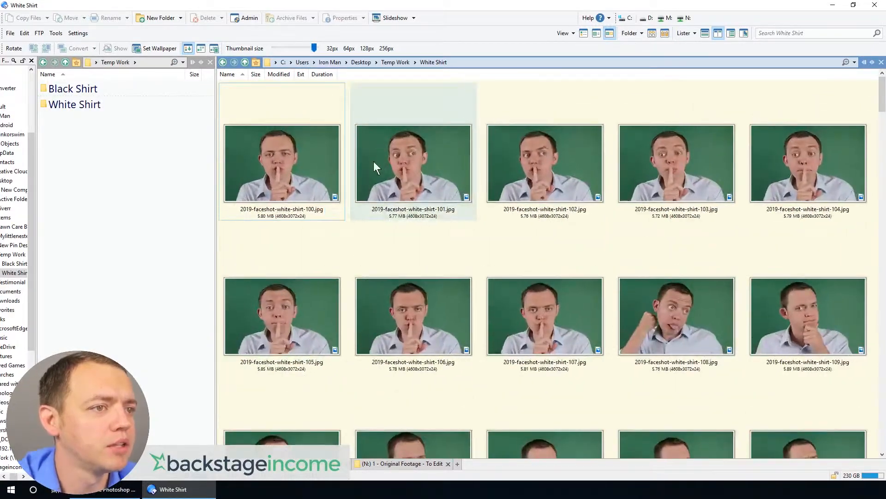
- Delete the photo 2019-faceshot-white-shirt-157.jpg from the White Shirt folder
scroll(392, 185, down, 2)
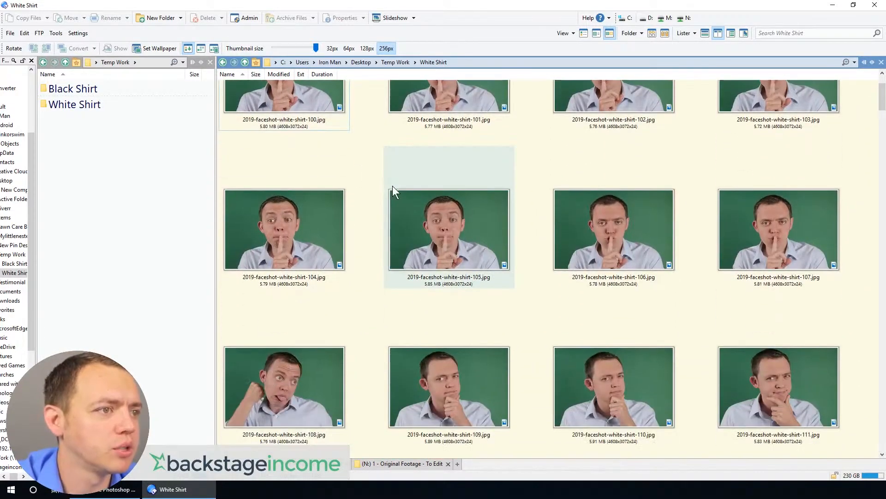
scroll(501, 200, down, 12)
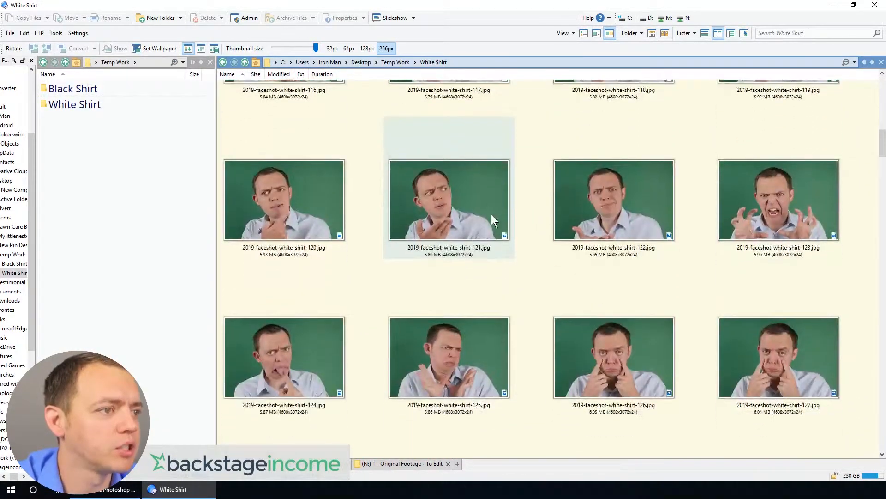
scroll(472, 214, down, 10)
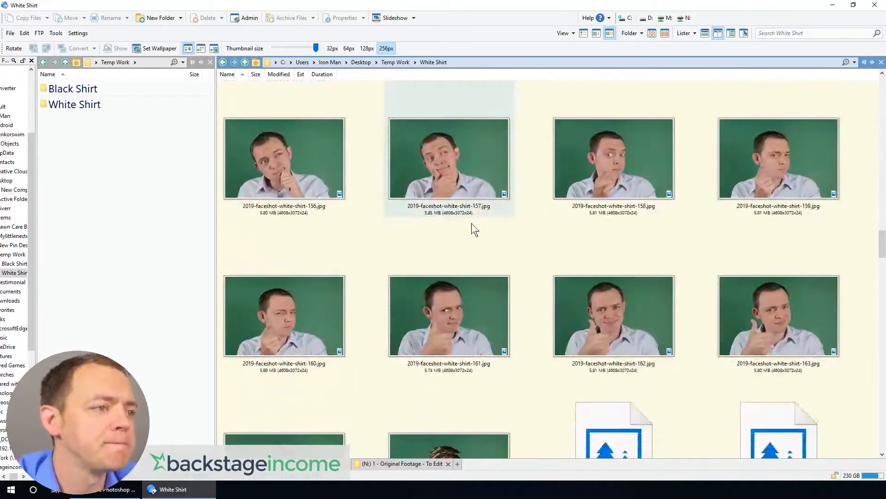
click(450, 164)
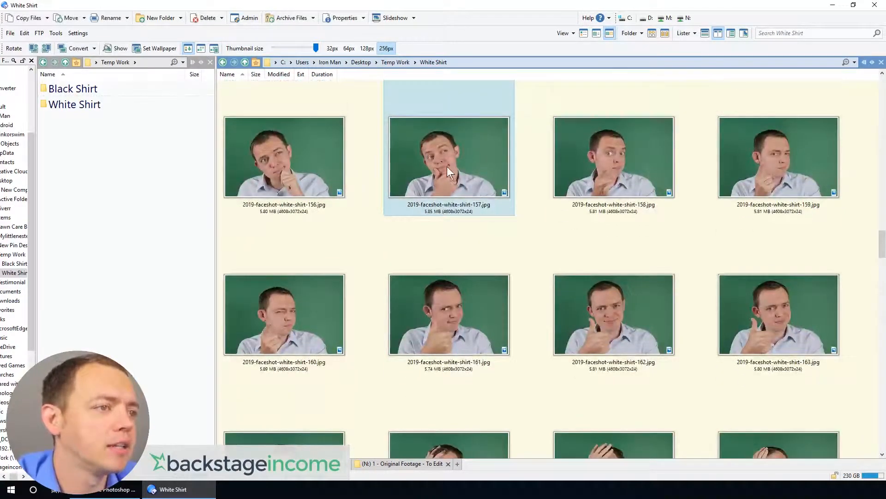
ctrl+click(423, 196)
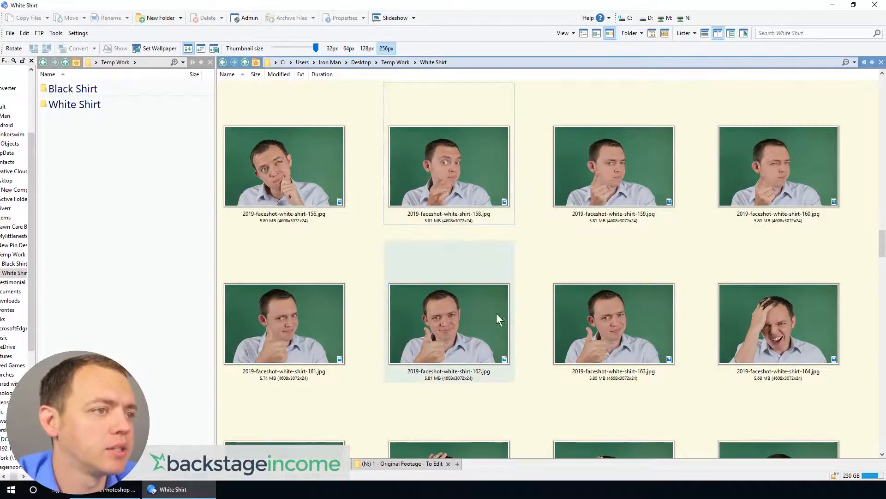
- Delete the sunglasses photos 2019-faceshot-white-shirt-184, 185 and 186 from the White Shirt folder
scroll(522, 318, down, 10)
scroll(585, 254, down, 2)
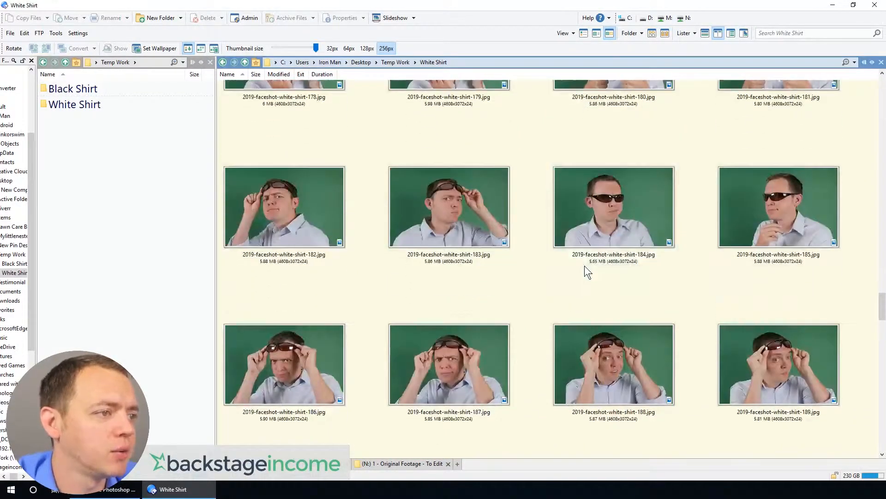
click(589, 237)
key(Delete)
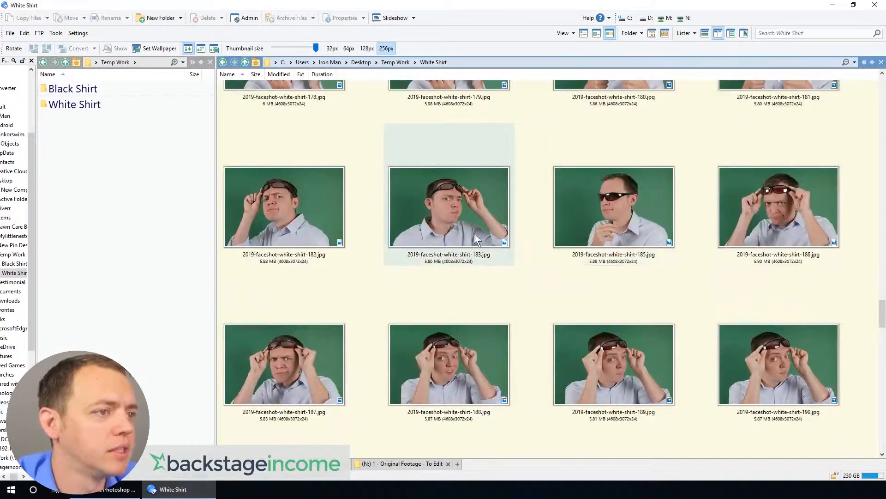
click(776, 228)
key(Delete)
click(636, 225)
key(Delete)
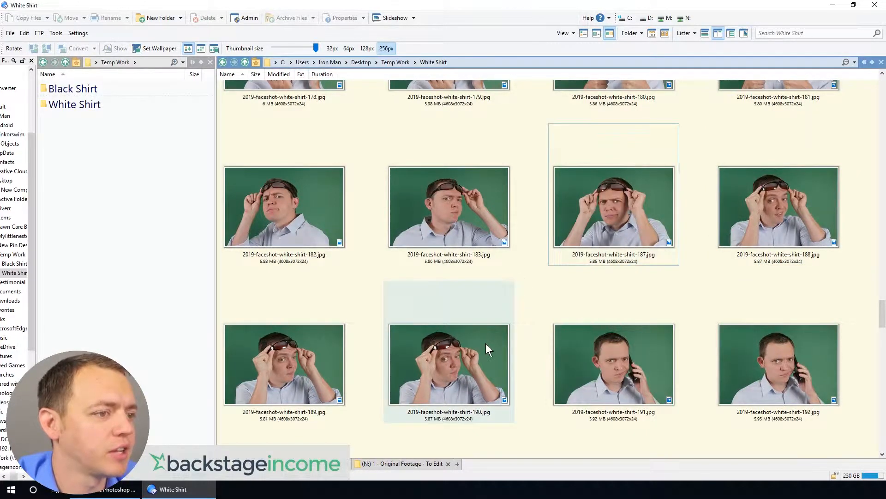
- Delete the raised-sunglasses photos 2019-faceshot-white-shirt-190 and 189
click(482, 344)
key(Delete)
click(304, 361)
key(Delete)
- Delete the duplicate phone pose photo 2019-faceshot-white-shirt-196.jpg
scroll(546, 315, down, 3)
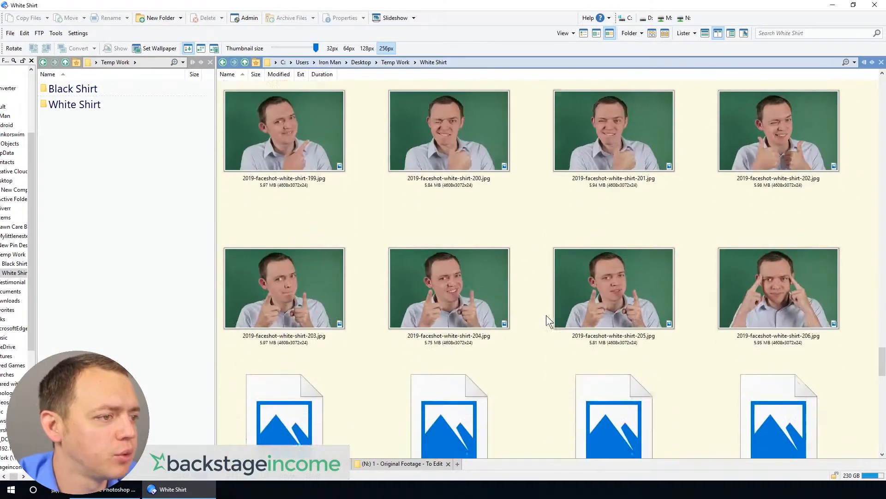
scroll(685, 296, up, 1)
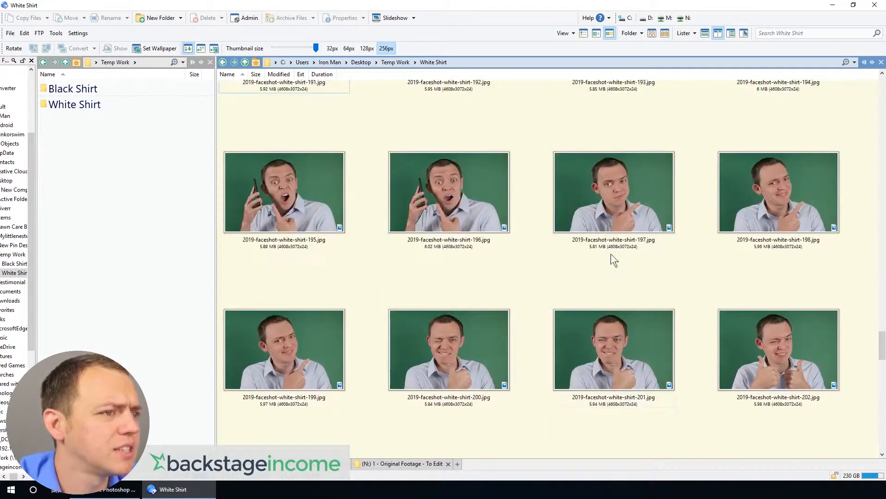
click(431, 203)
key(Delete)
- Review the remaining White Shirt photos through to the end of the folder
scroll(415, 255, down, 5)
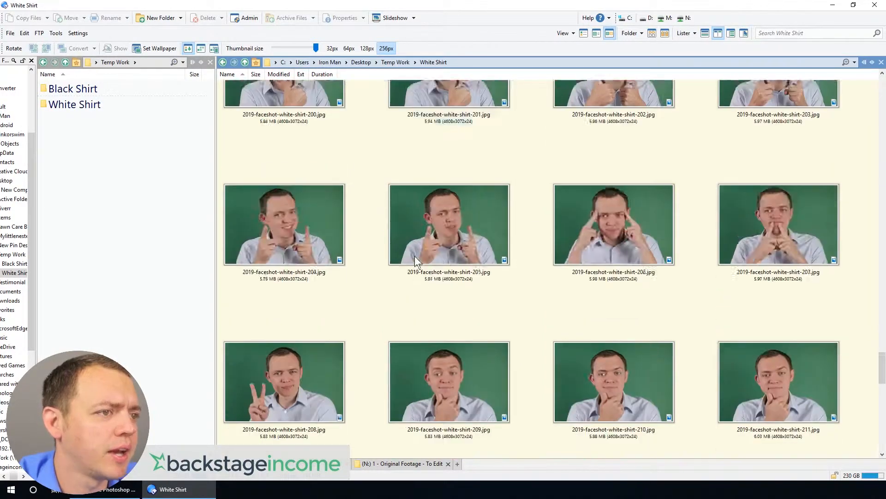
scroll(439, 275, down, 5)
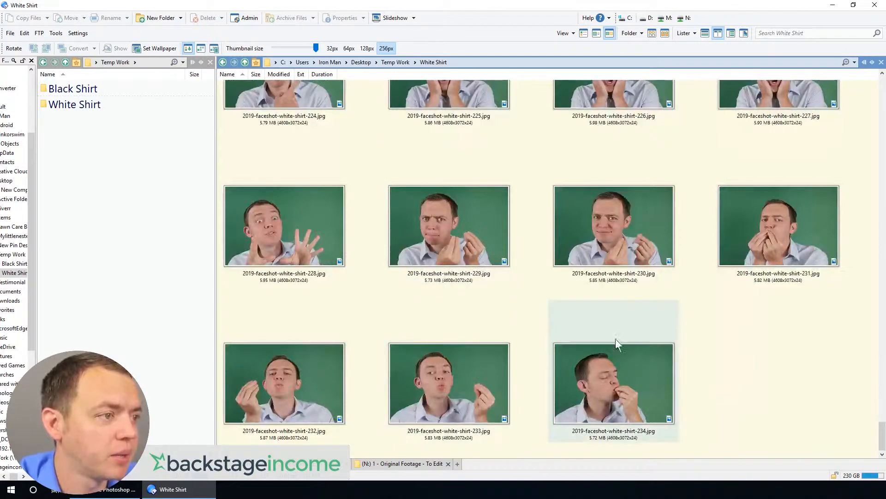
scroll(600, 319, up, 8)
scroll(572, 279, up, 2)
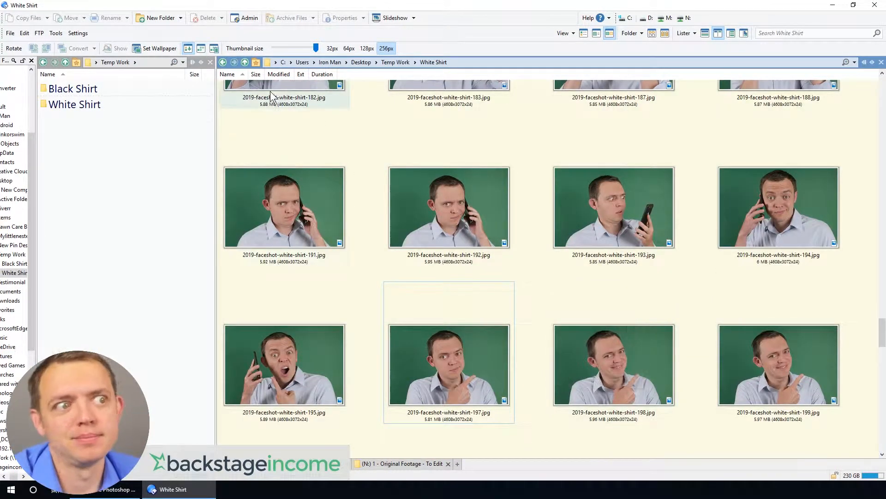
- Open the Black Shirt folder in Temp Work and look through its face shots
click(245, 62)
double_click(254, 145)
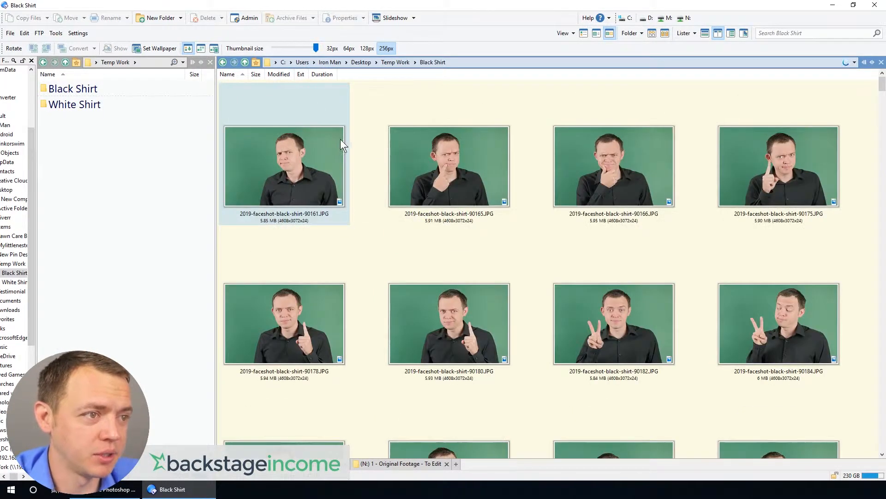
scroll(342, 152, down, 10)
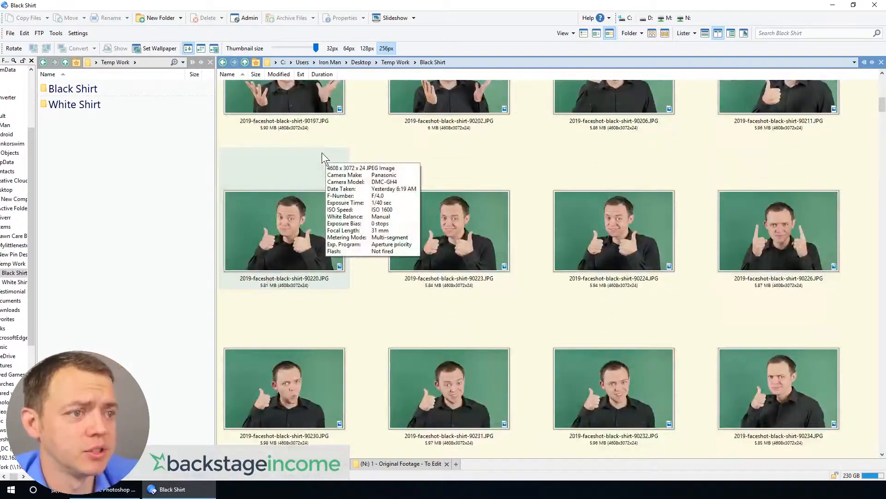
scroll(332, 159, down, 10)
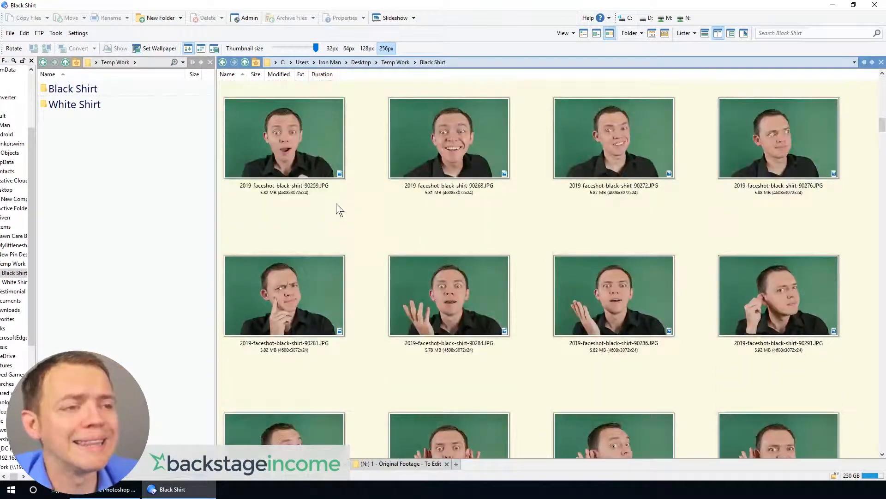
mouse_move(326, 194)
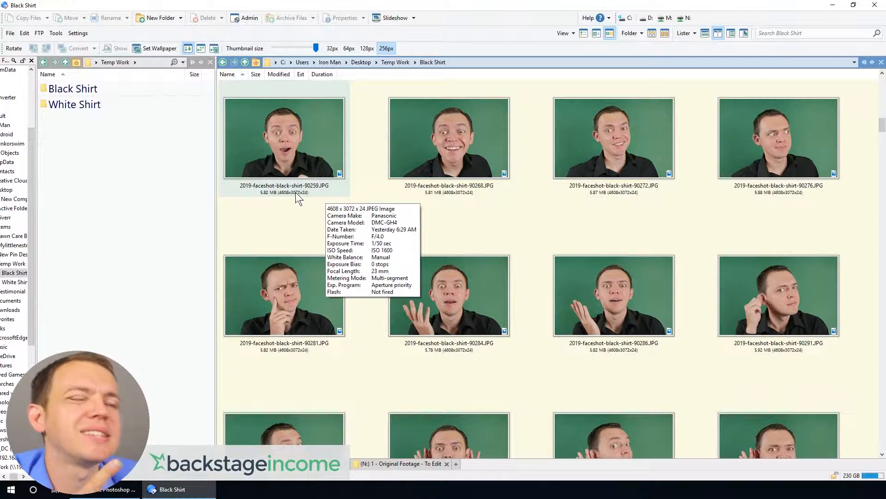
scroll(489, 241, down, 15)
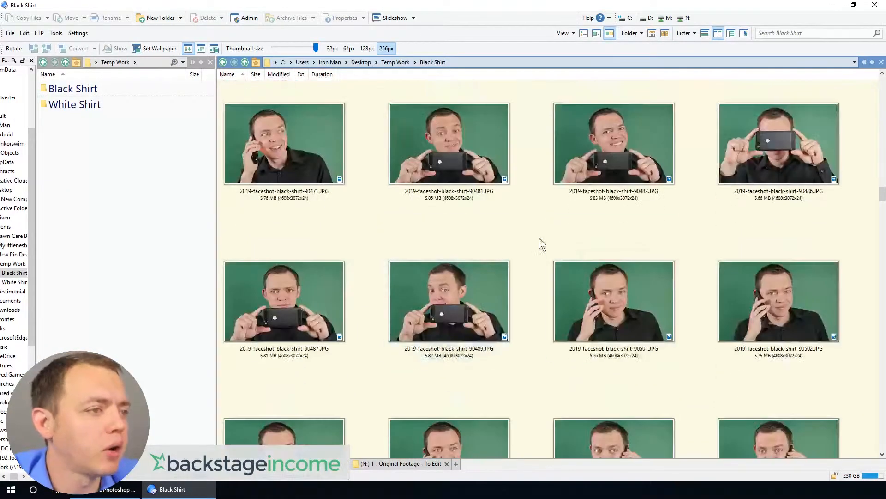
scroll(611, 215, down, 8)
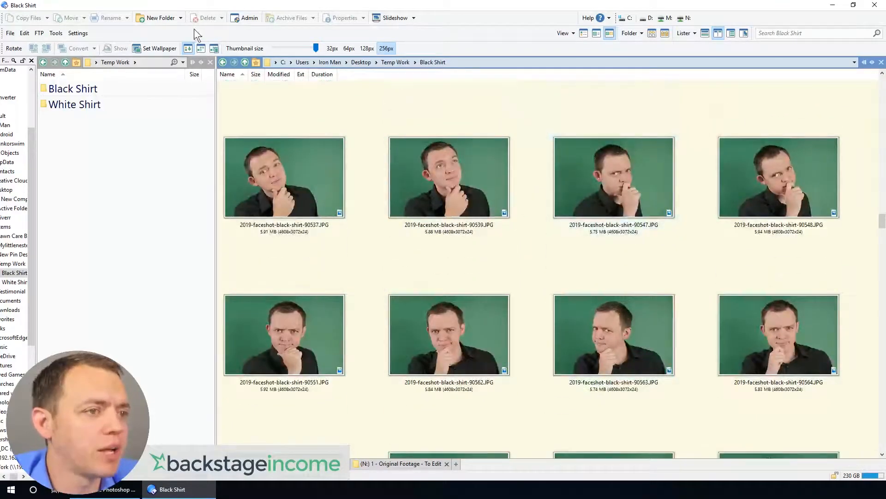
- Check the White Shirt folder again, return to Temp Work, and switch to Photoshop to view the thumbnail artboards
click(245, 62)
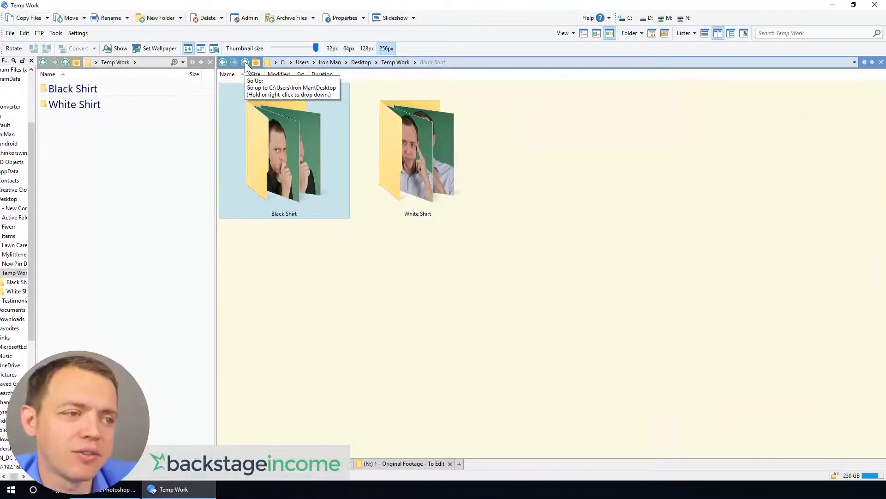
double_click(387, 150)
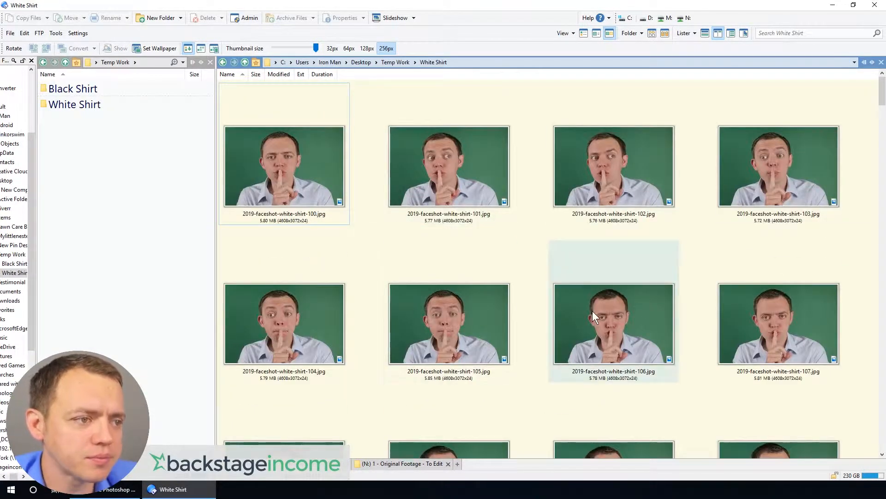
click(245, 62)
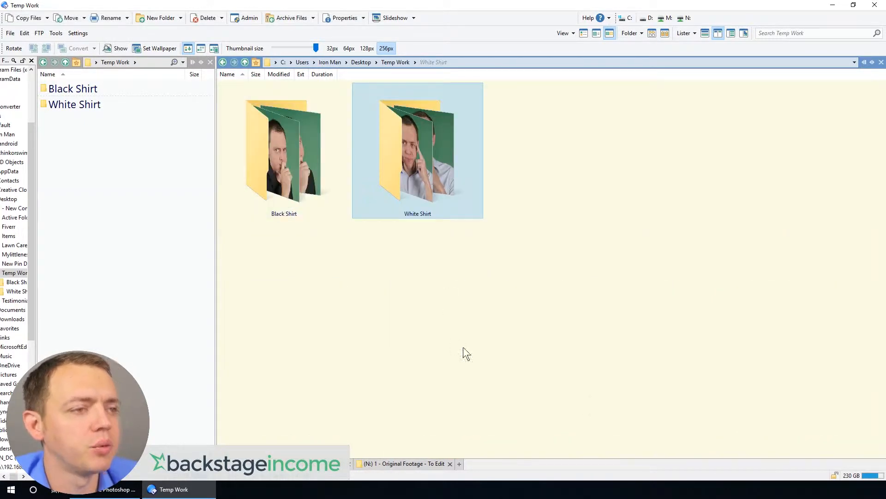
mouse_move(282, 152)
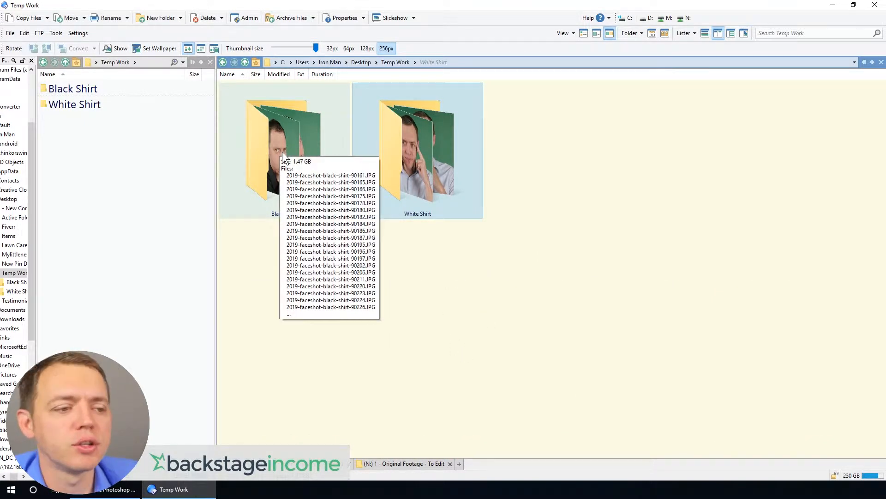
click(118, 489)
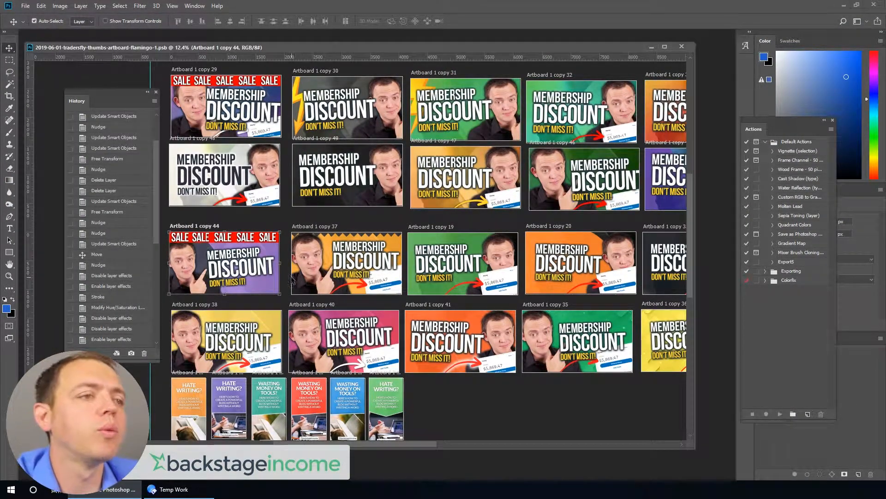
- Close the file manager and the artboard document, open 2019-faceshot-white-shirt-100.jpg in Photoshop, and move the History panel off the photo
click(173, 489)
double_click(450, 201)
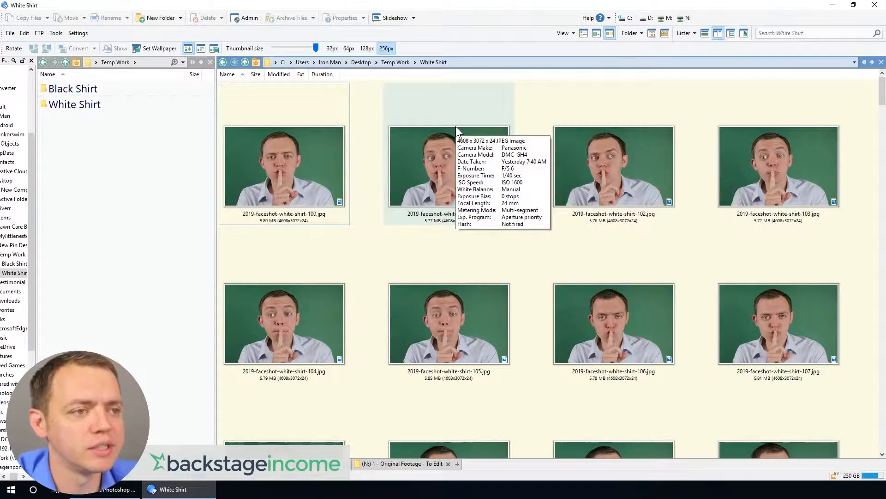
key(alt+F4)
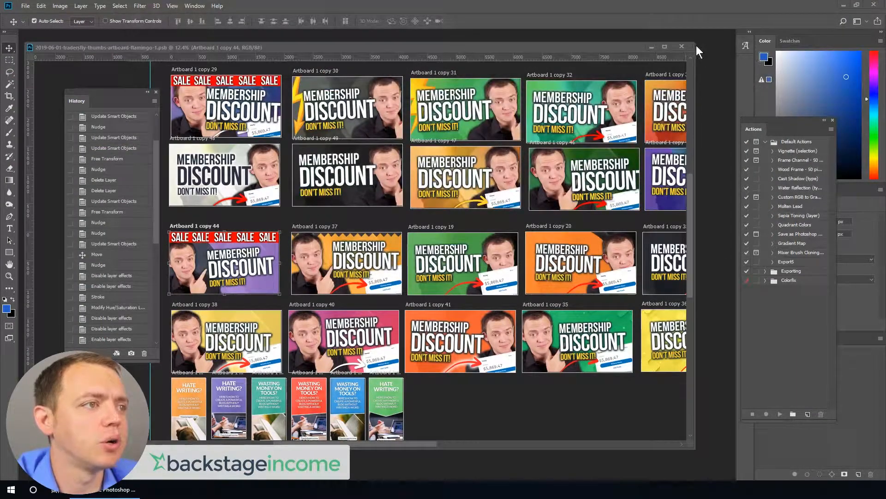
click(682, 46)
key(Tab)
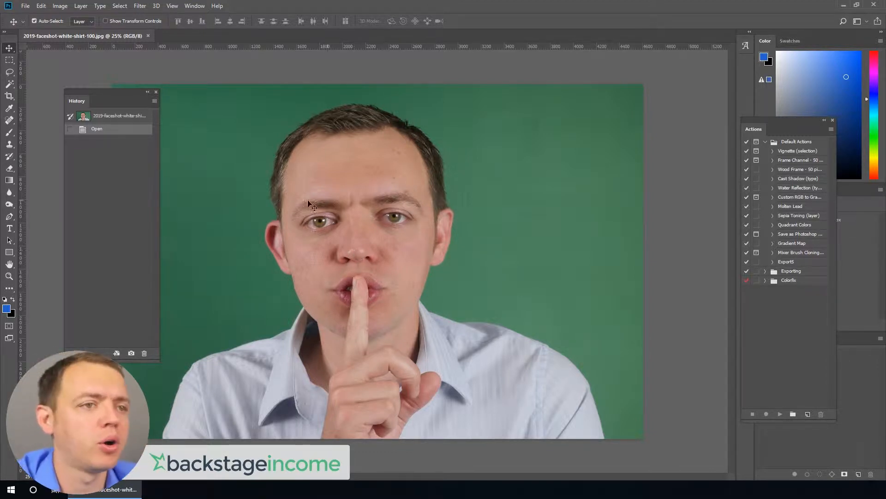
drag(118, 91, 77, 102)
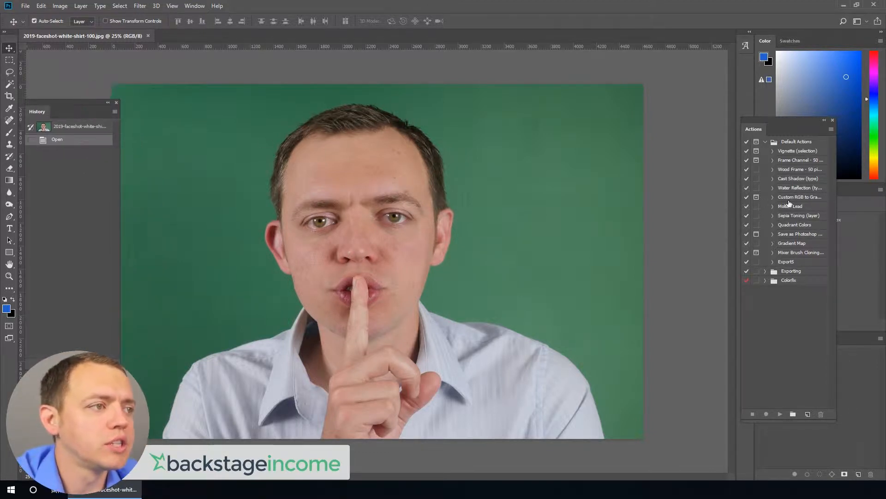
- Create a new action set named "New Batch"
click(794, 415)
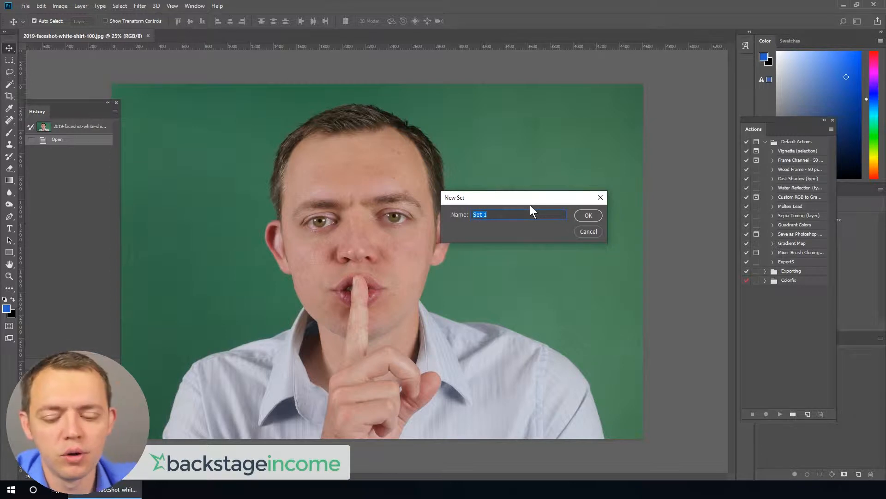
text(New Batc)
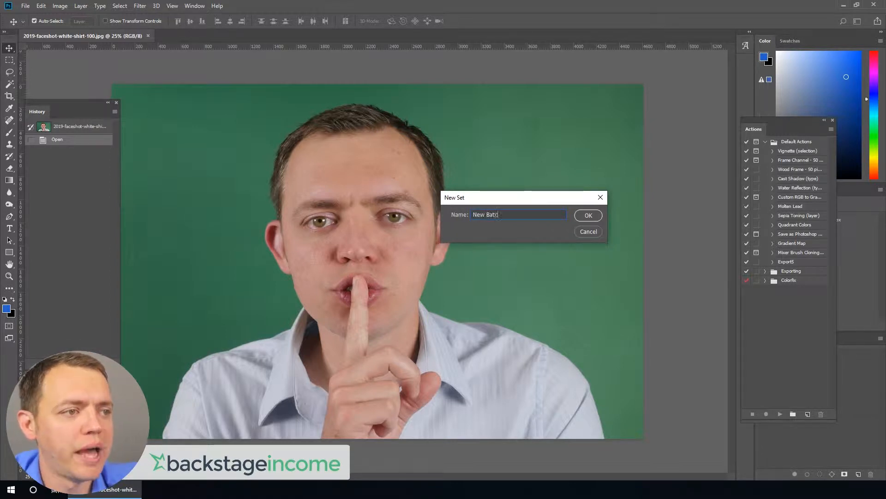
text(h)
key(Return)
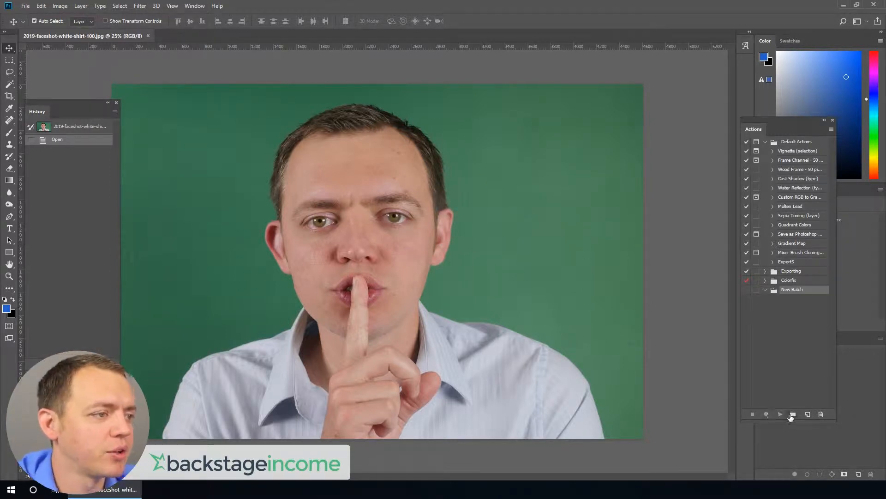
- Start recording a new action named "Remove Green" in the New Batch set and move the History panel further off the photo
click(807, 414)
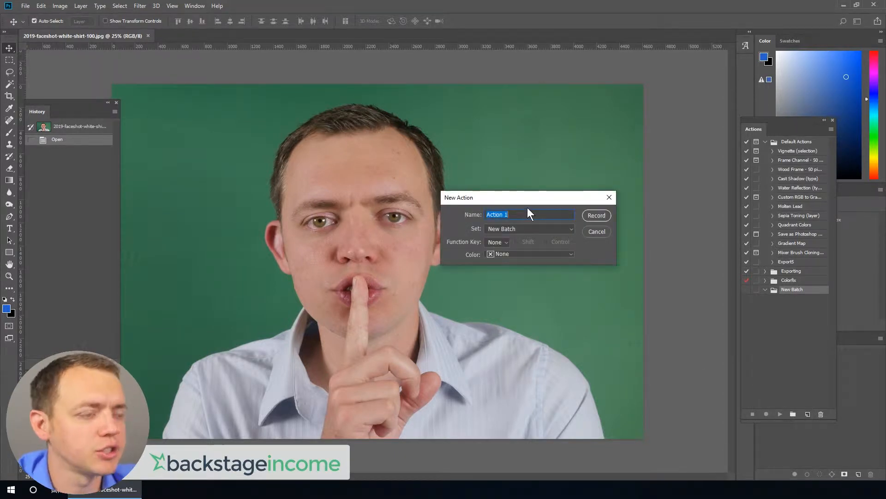
text(Re)
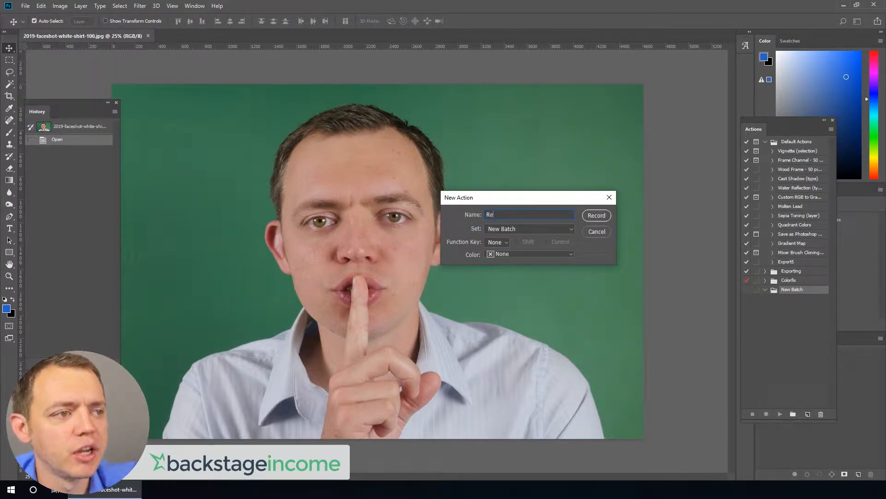
text(move Green)
key(Return)
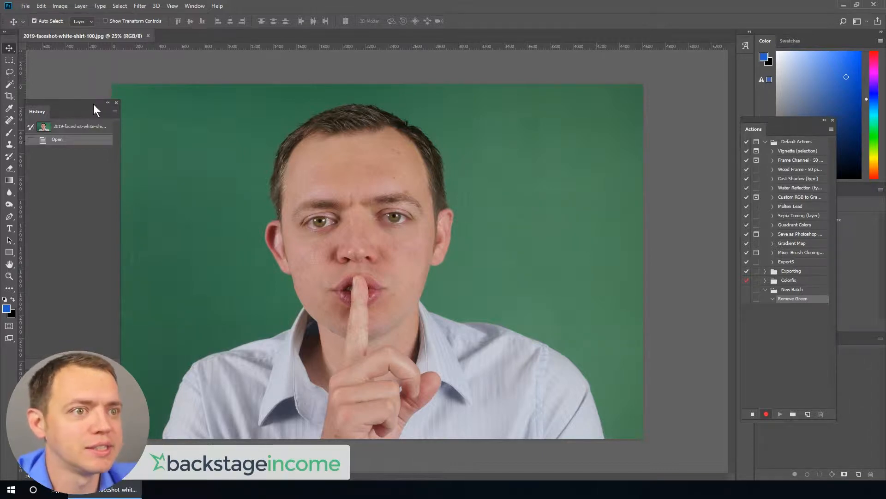
drag(90, 100, 74, 180)
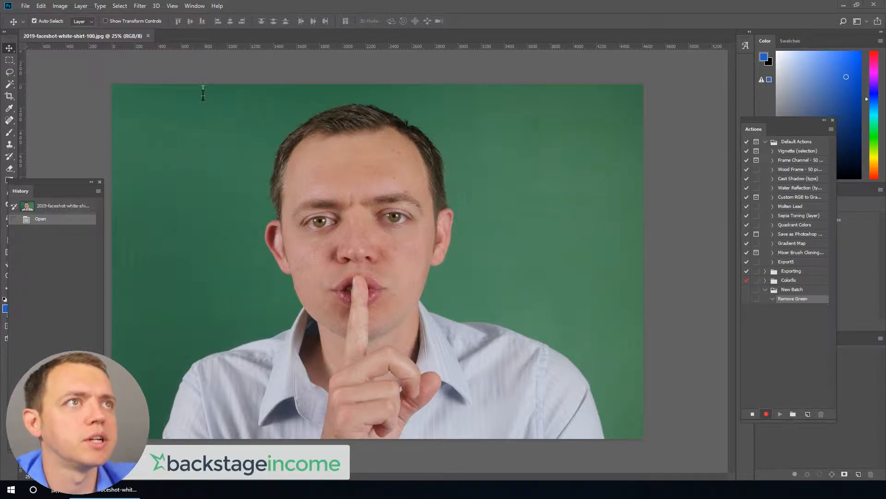
- Switch to the browser, look at the cutout portraits on rise2learn.com and backstageincome.com, and return to Photoshop
drag(204, 94, 245, 154)
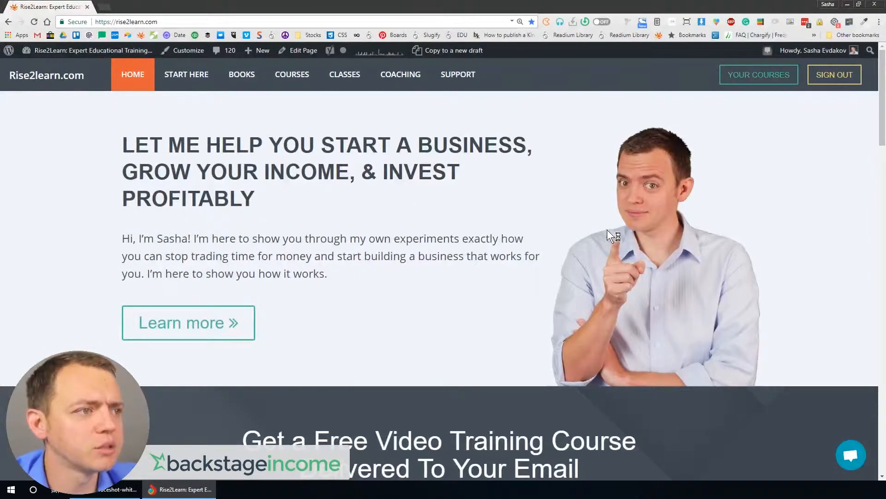
scroll(633, 252, down, 20)
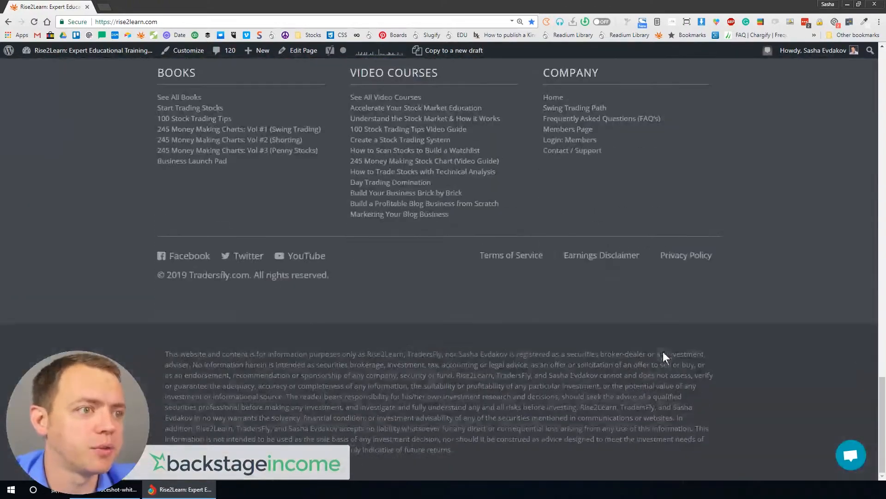
click(228, 21)
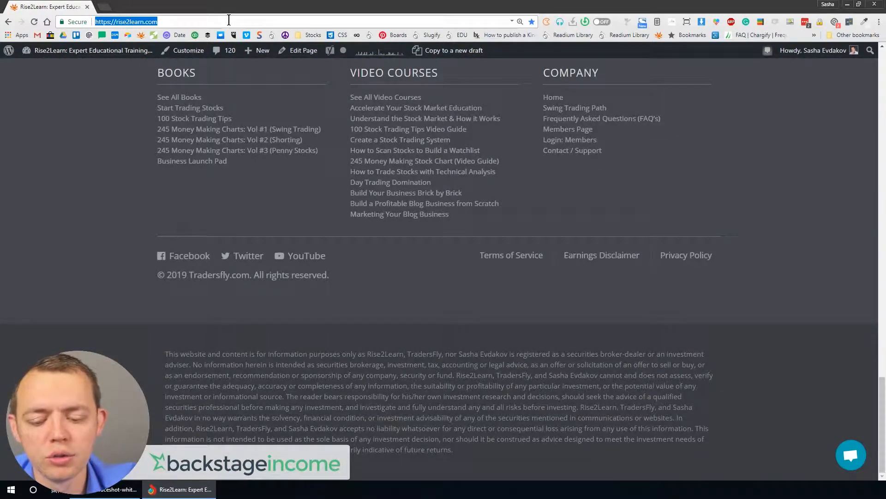
text(backstageincome.com)
key(Return)
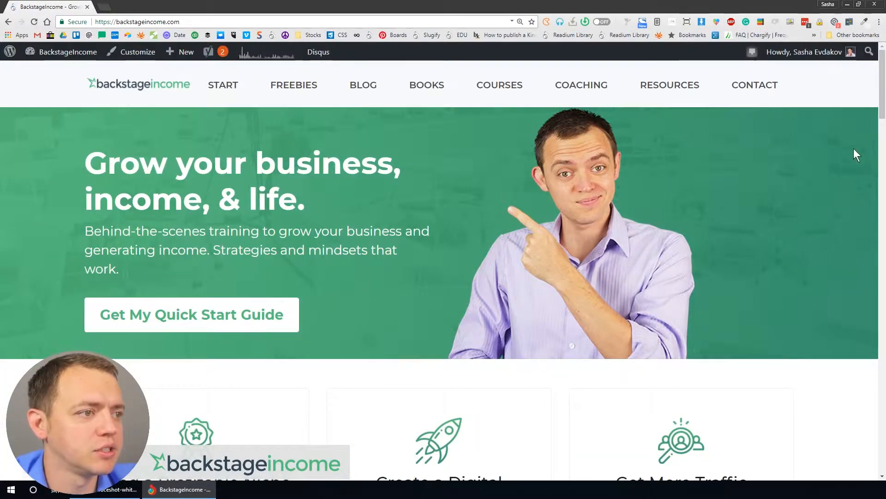
scroll(882, 110, down, 15)
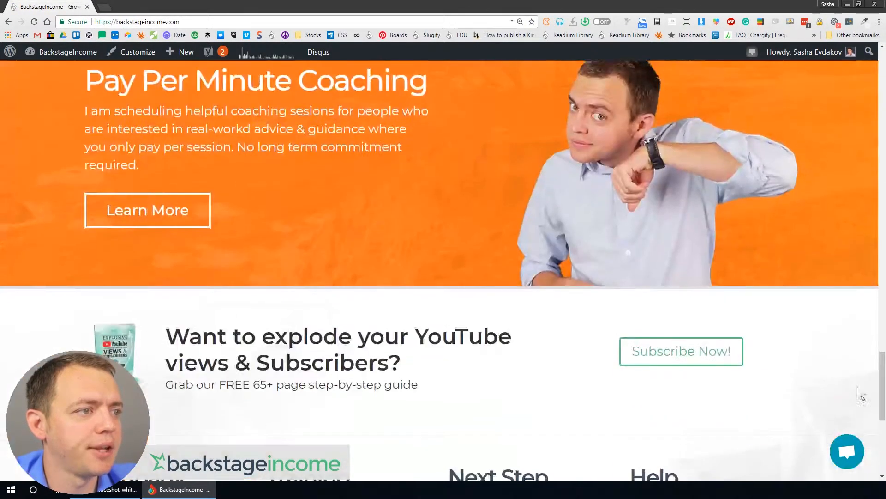
scroll(601, 194, up, 5)
scroll(647, 273, down, 2)
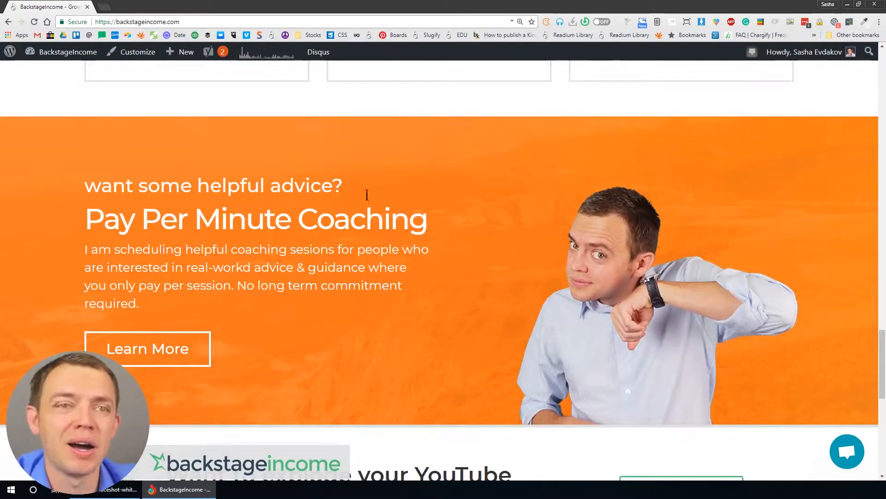
click(847, 4)
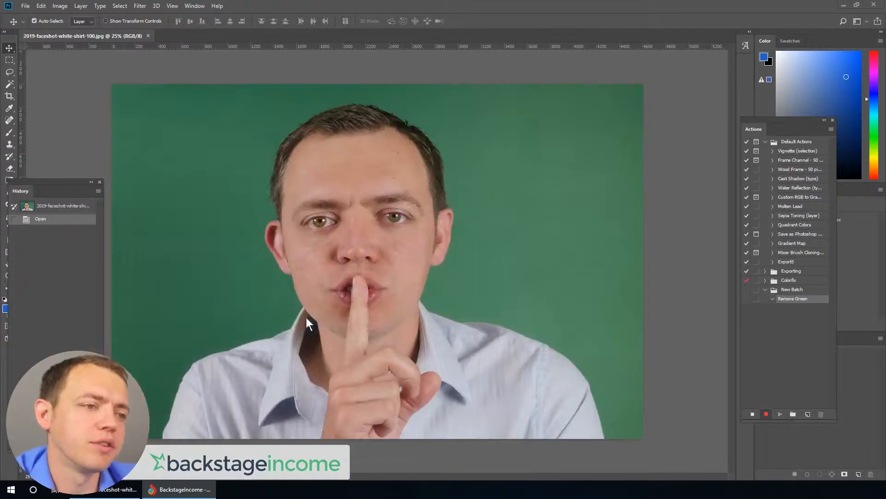
click(9, 84)
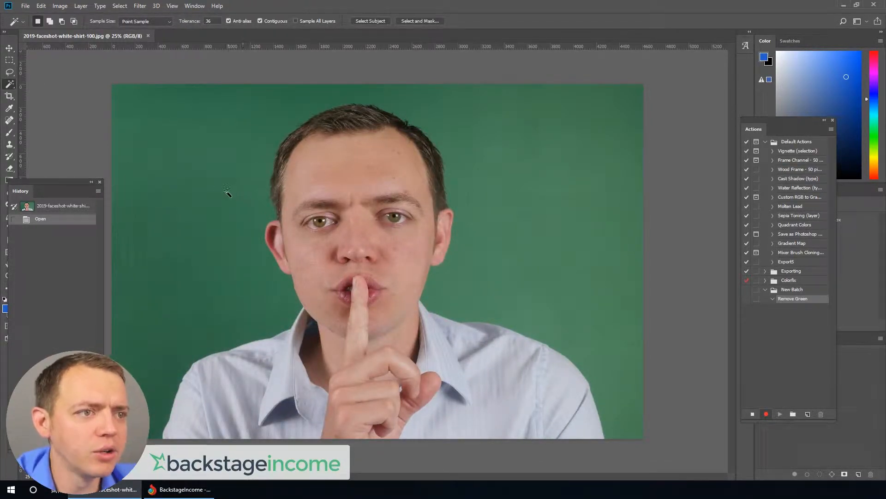
click(187, 162)
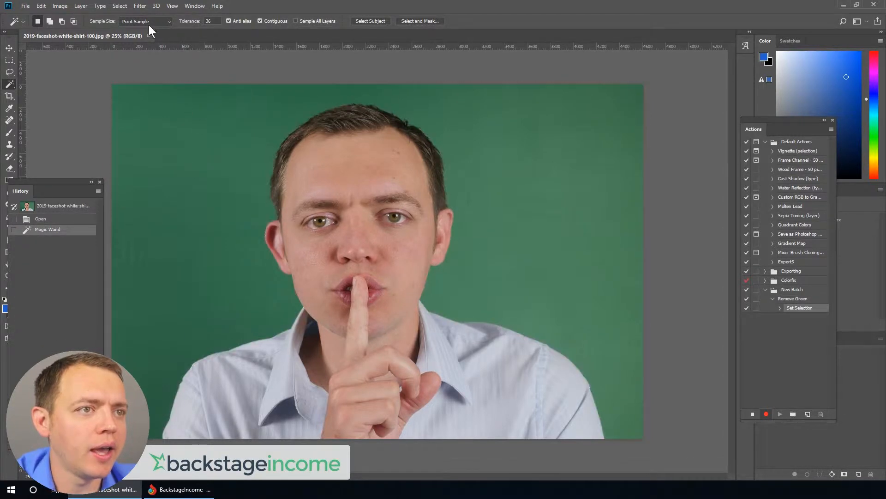
key(ctrl+d)
- Select the green background with Color Range, sampling different areas of the green and setting the fuzziness to 35
click(140, 6)
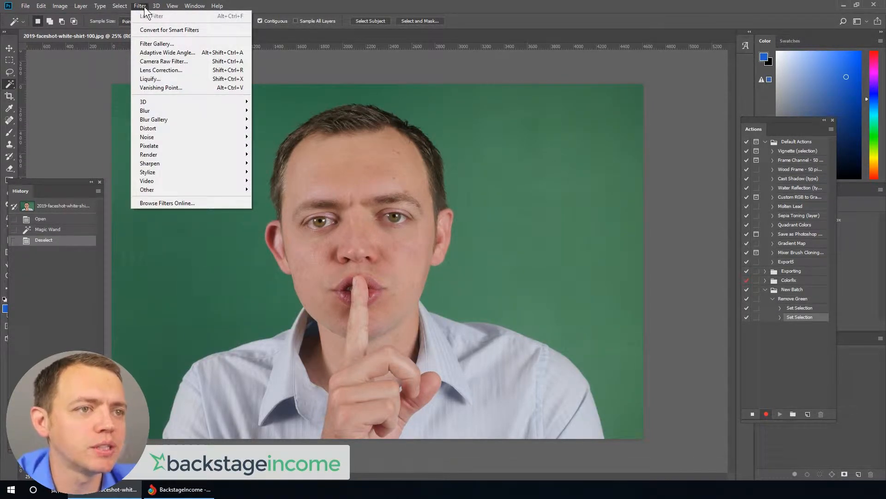
mouse_move(124, 6)
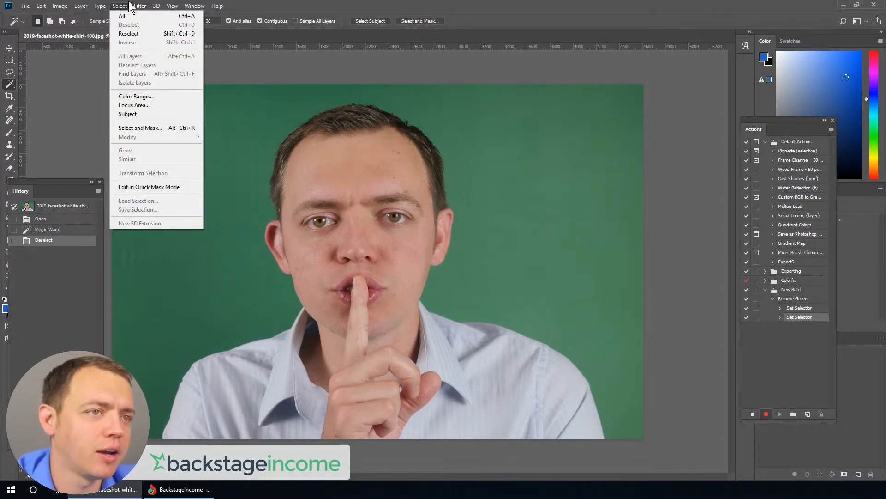
click(135, 97)
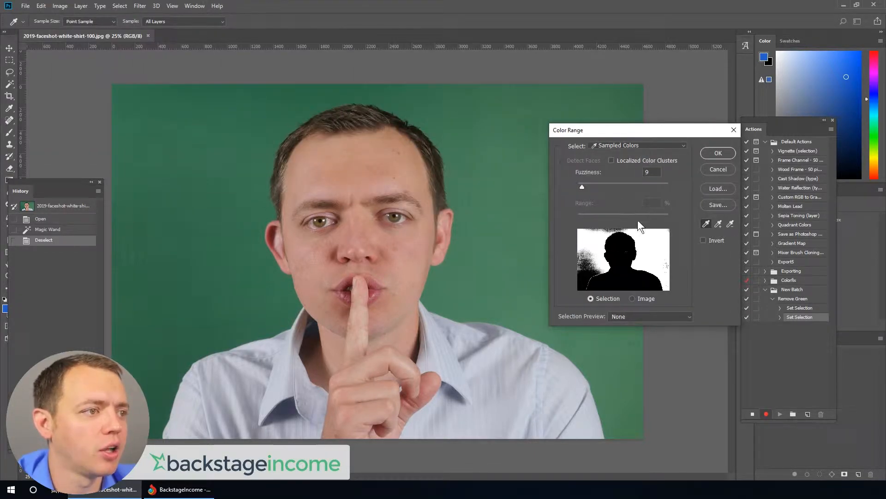
click(593, 230)
click(591, 247)
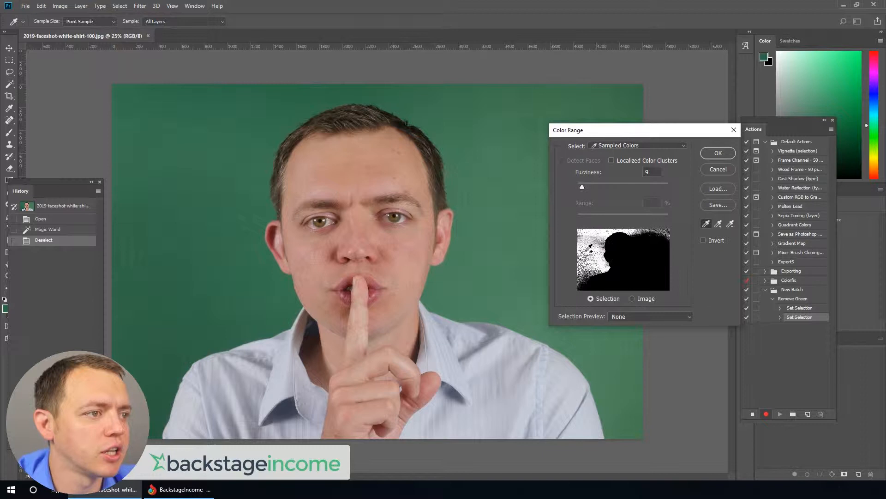
click(670, 248)
shift+click(658, 265)
shift+click(652, 270)
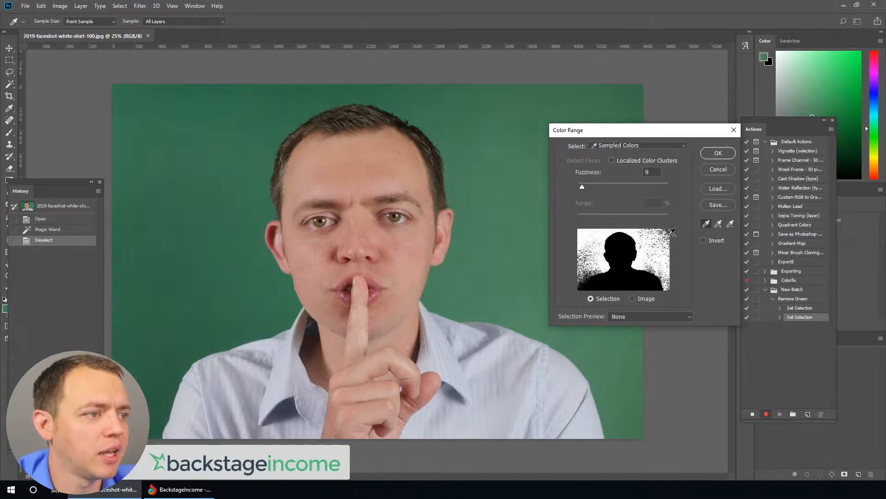
shift+click(669, 235)
shift+click(591, 251)
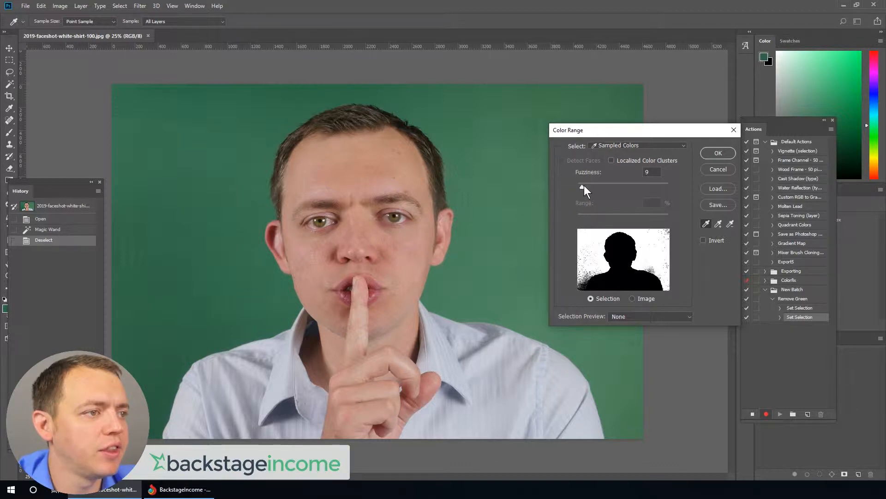
drag(584, 185, 594, 189)
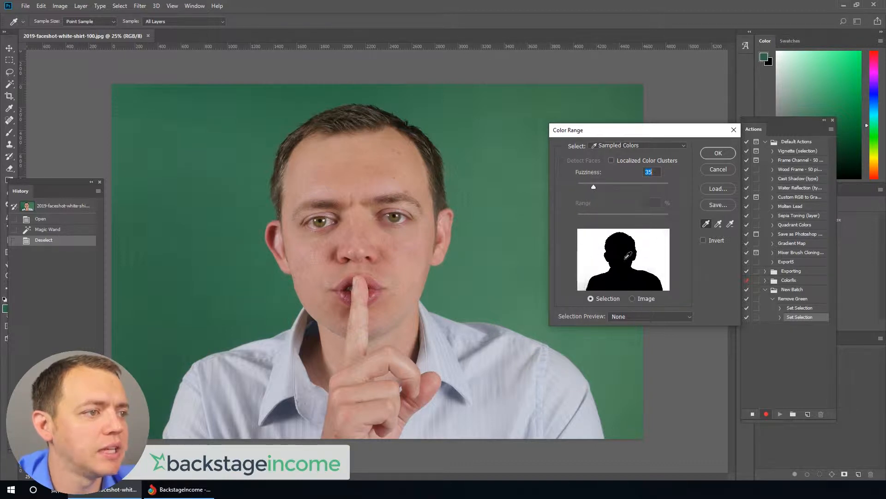
click(714, 155)
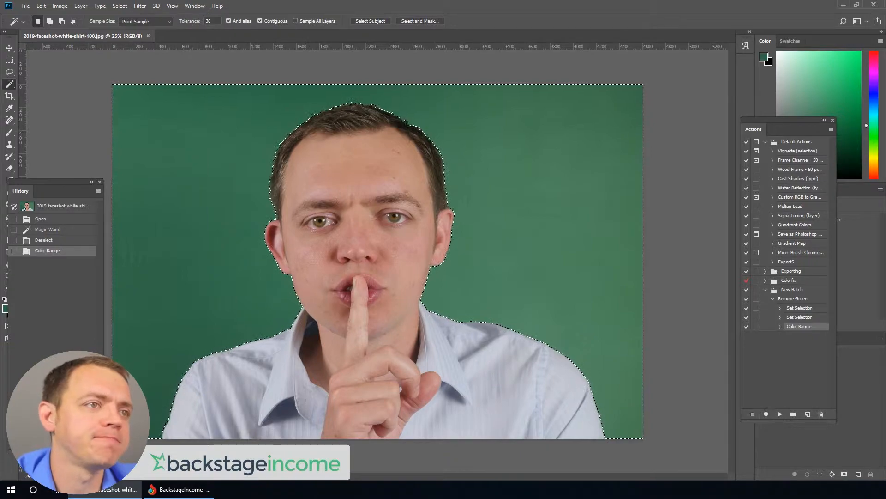
- Stop recording the action and hide the selection outline
key(Escape)
key(ctrl+h)
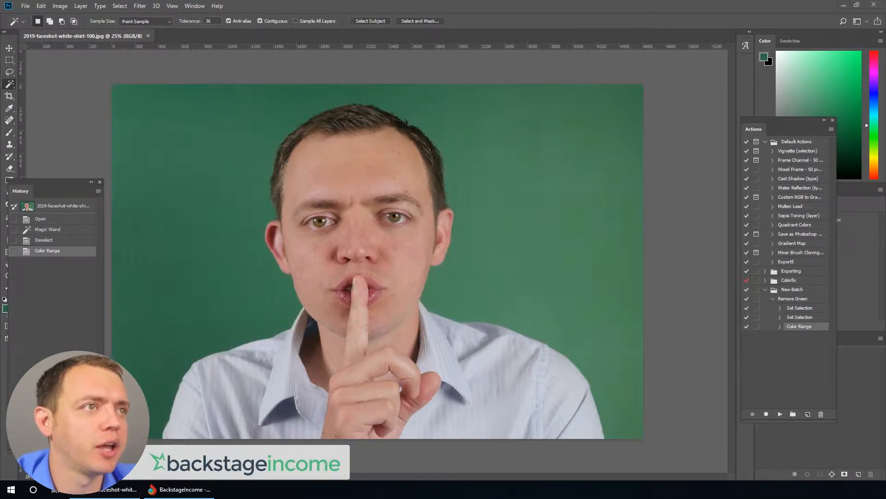
- Look through the face shots in the White Shirt folder for a pose holding a phone
key(super+e)
scroll(489, 338, down, 10)
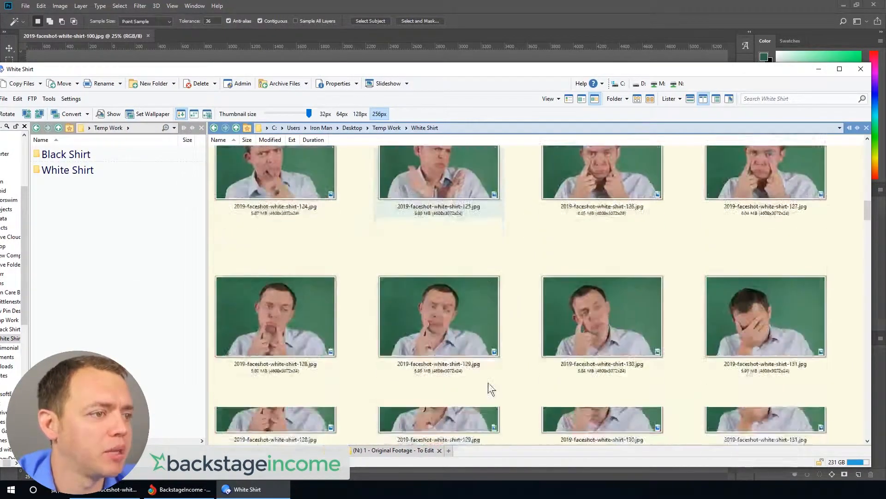
scroll(511, 344, down, 5)
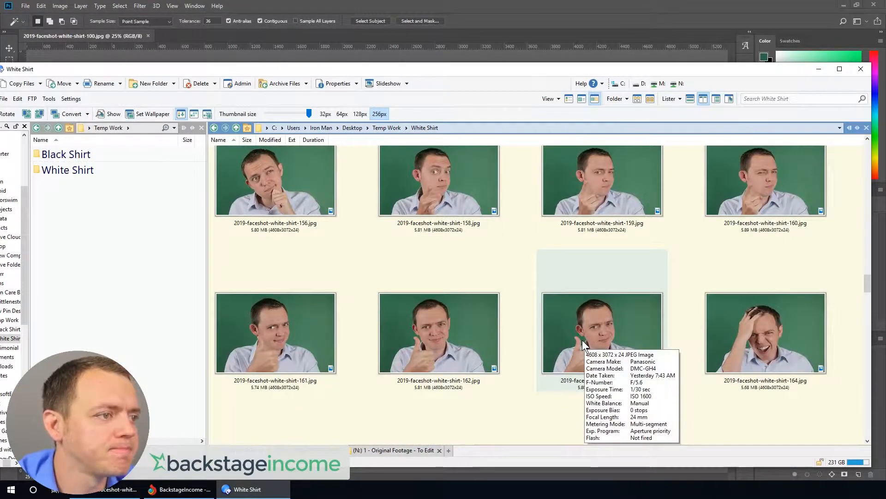
scroll(583, 341, down, 3)
scroll(583, 340, down, 3)
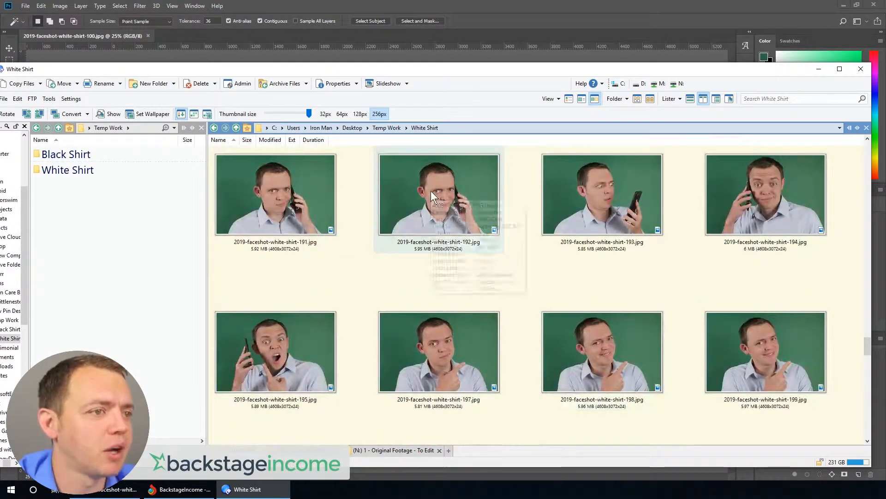
- Preview 2019-faceshot-white-shirt-191.jpg around the phone and fingers, close the preview, and open the photo in Photoshop
double_click(296, 197)
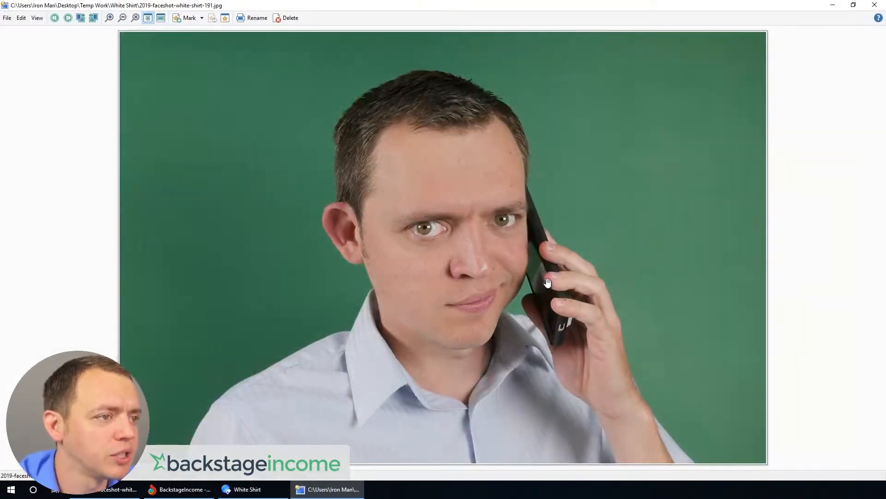
mouse_move(548, 245)
mouse_down()
mouse_move(504, 221)
mouse_move(510, 302)
mouse_move(554, 273)
mouse_move(533, 254)
mouse_up()
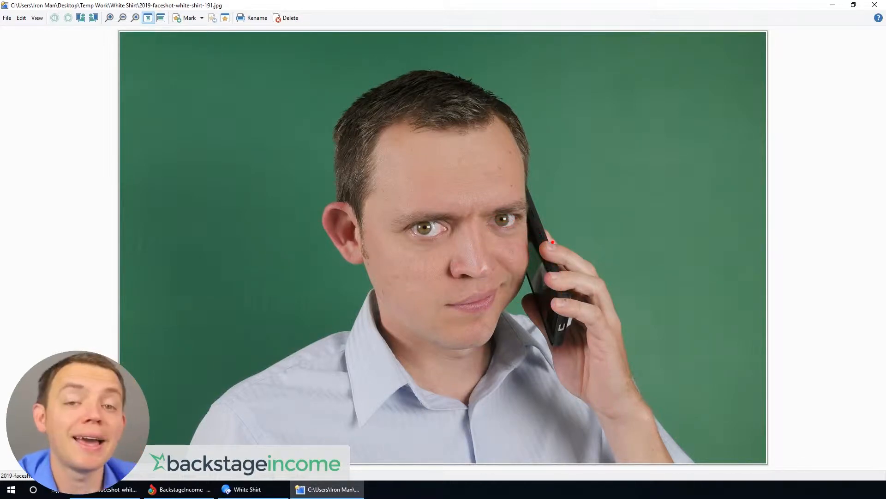
click(875, 4)
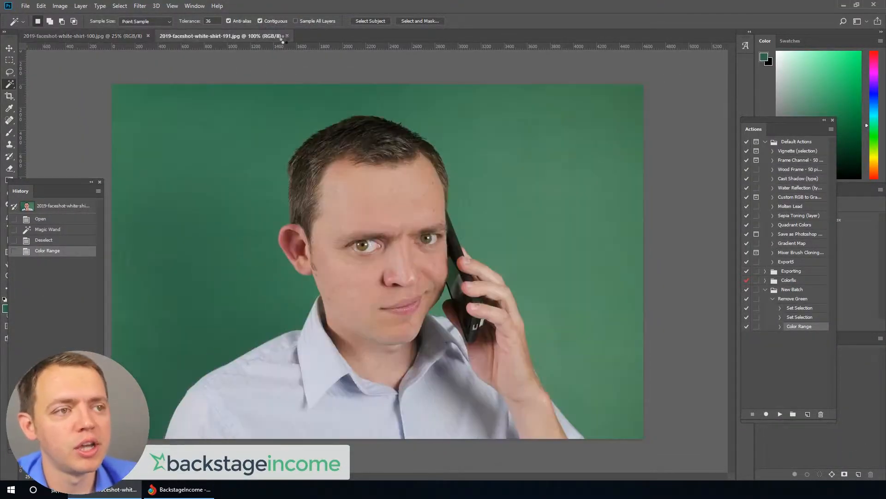
- Select the green background of the phone photo with Color Range, sampling the green beside the head at fuzziness 35
click(122, 7)
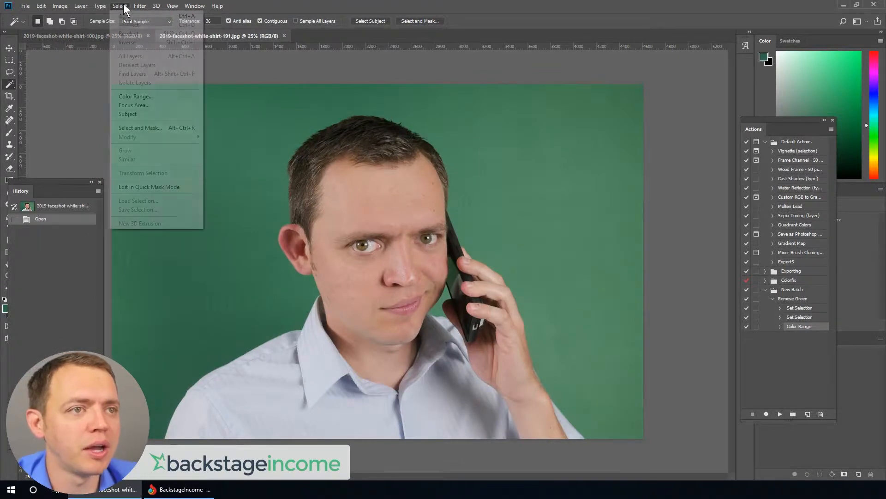
click(136, 96)
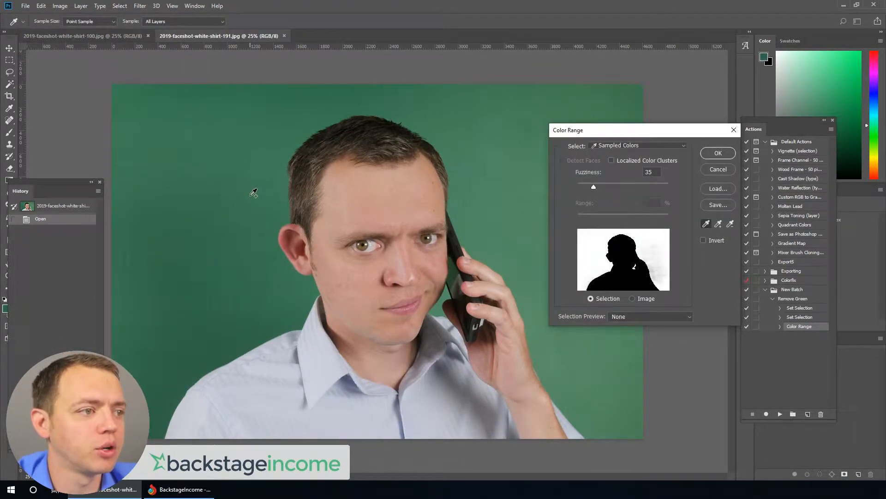
drag(530, 133, 543, 245)
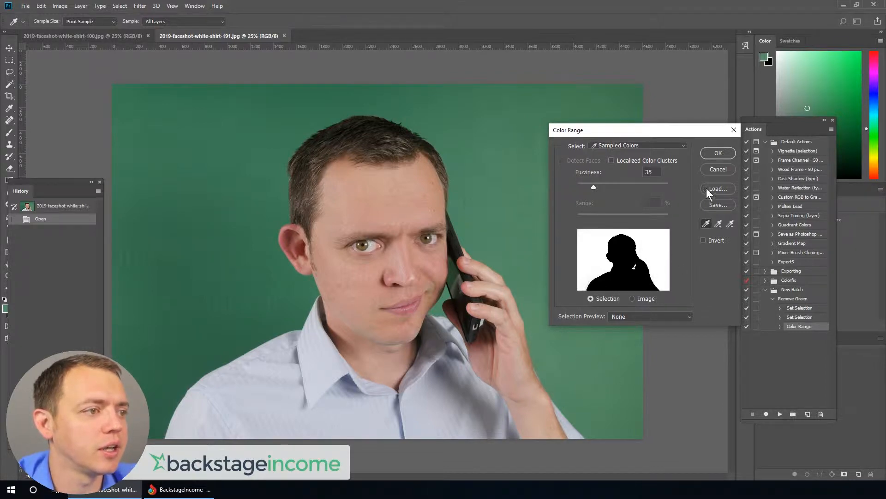
click(719, 152)
key(w)
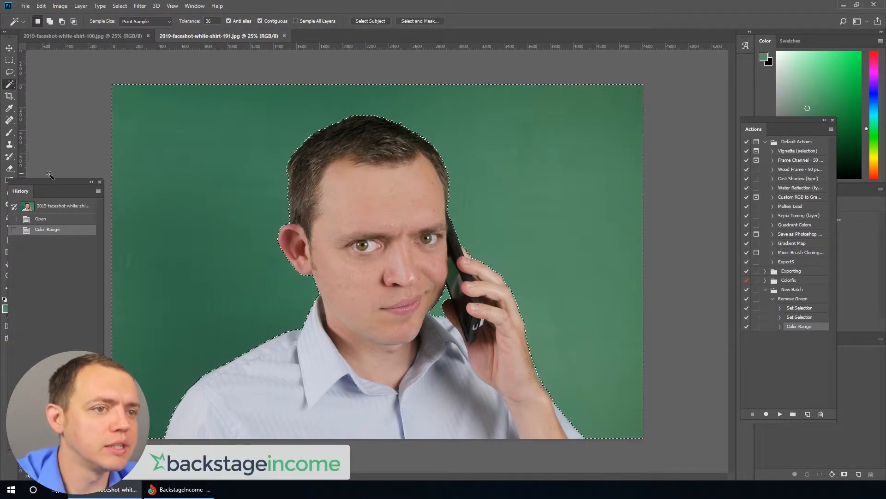
- Duplicate the Background layer, mask the copy with the green selection, and hide the other layers
drag(1, 138, 666, 18)
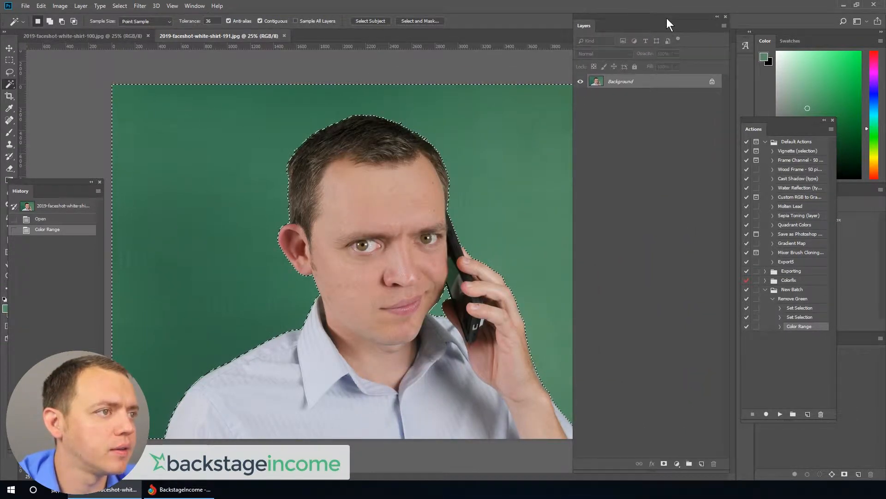
click(701, 463)
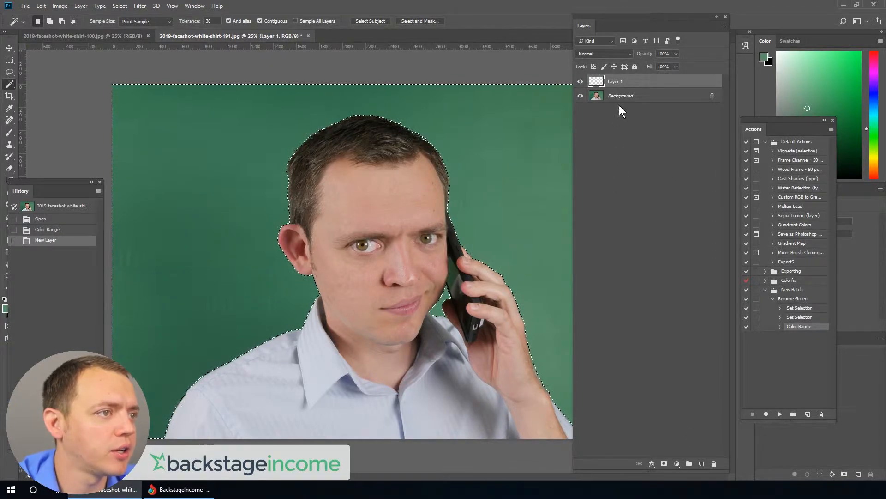
drag(623, 96, 701, 462)
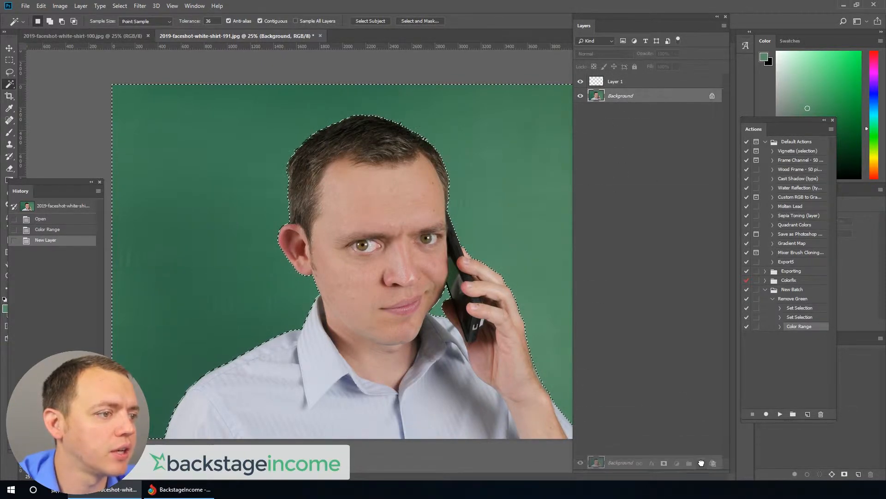
click(664, 463)
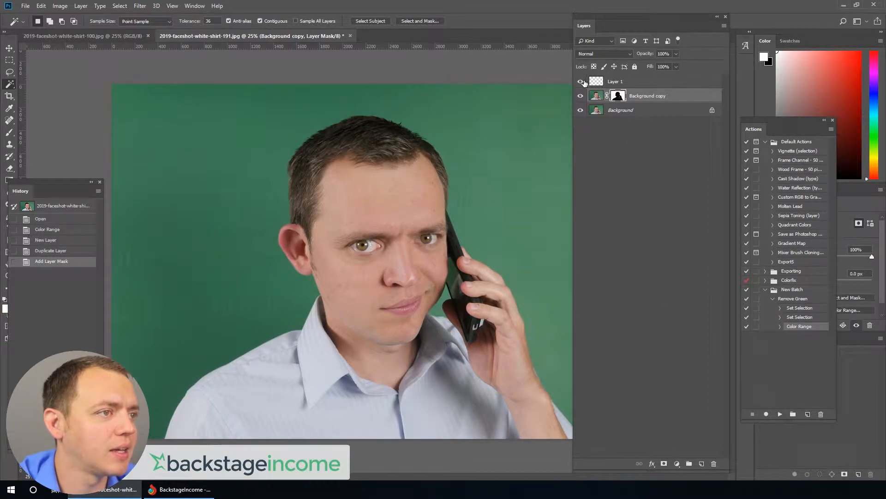
click(581, 111)
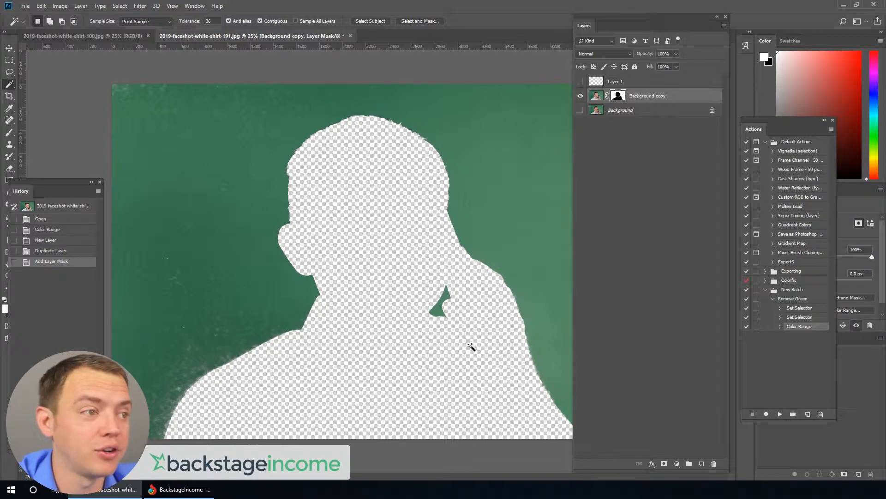
- Undo the layer mask, invert the selection, and mask the Background copy so only the man is kept
key(ctrl+z)
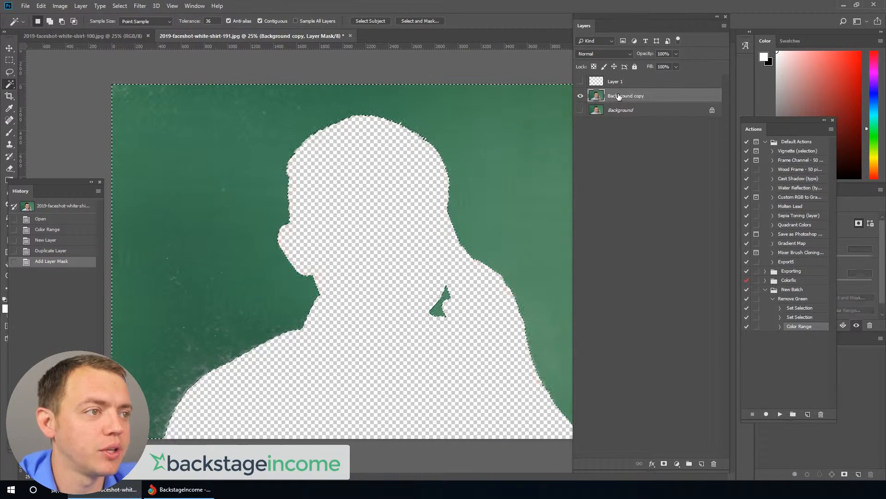
click(120, 6)
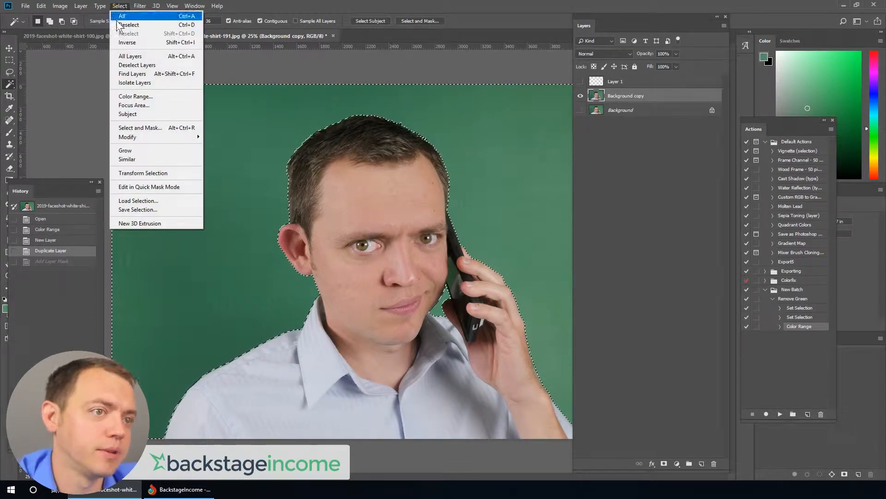
click(137, 43)
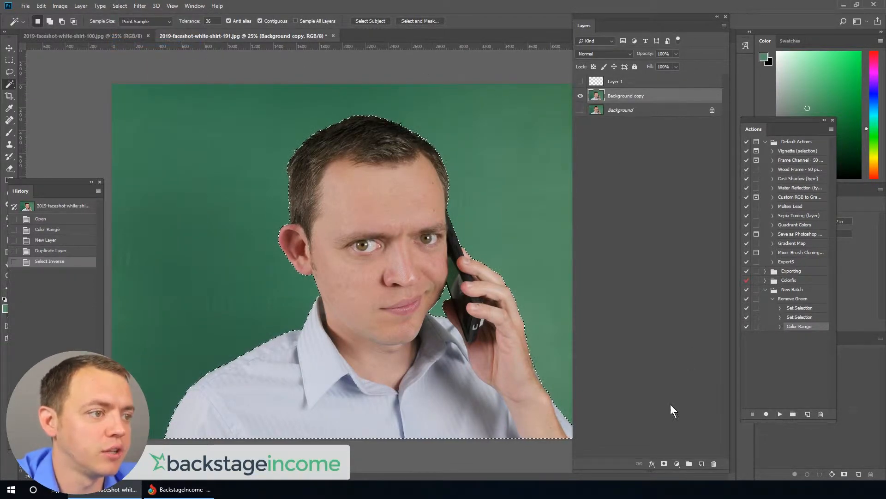
click(664, 463)
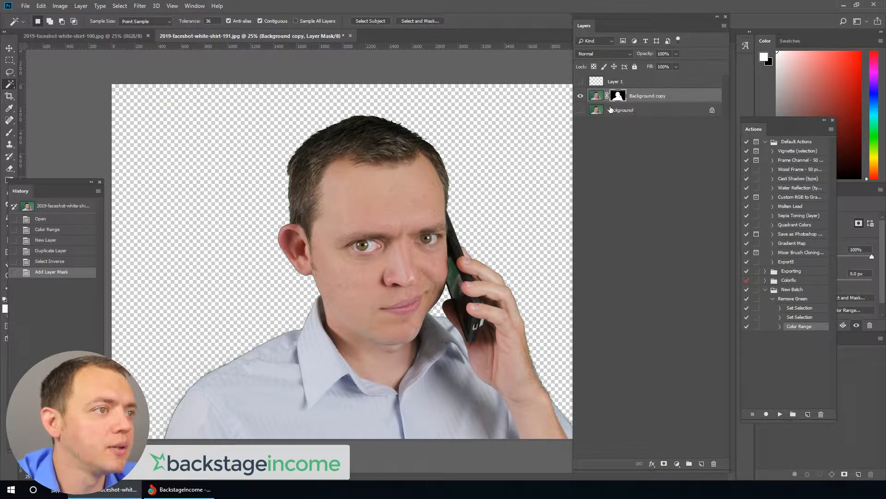
- Add a new layer directly above Background and fill it with white as a backdrop for the cutout
click(636, 111)
click(702, 464)
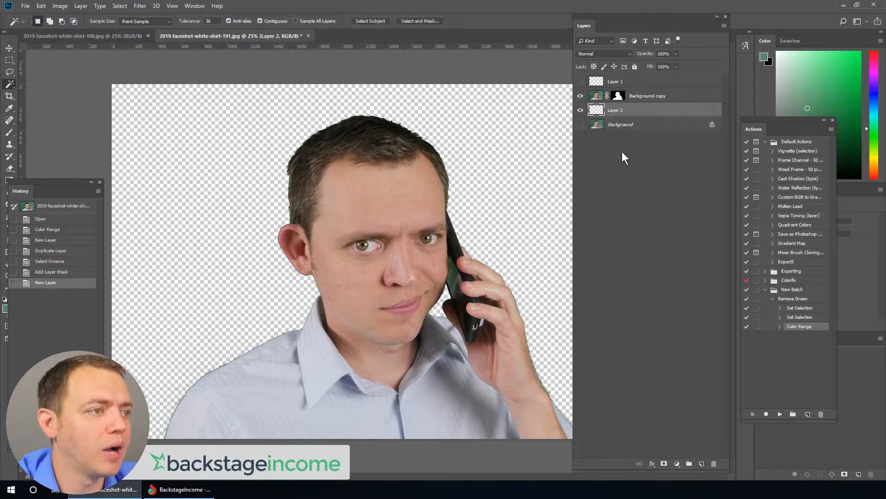
click(41, 6)
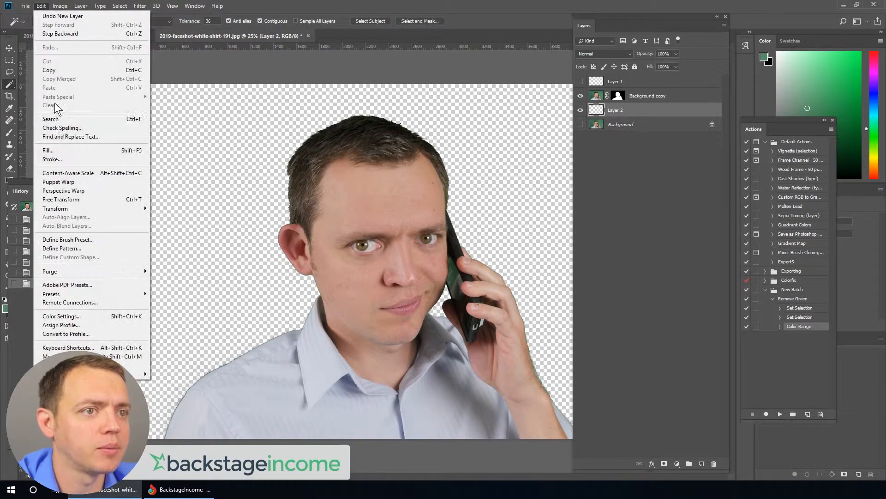
key(Escape)
key(i)
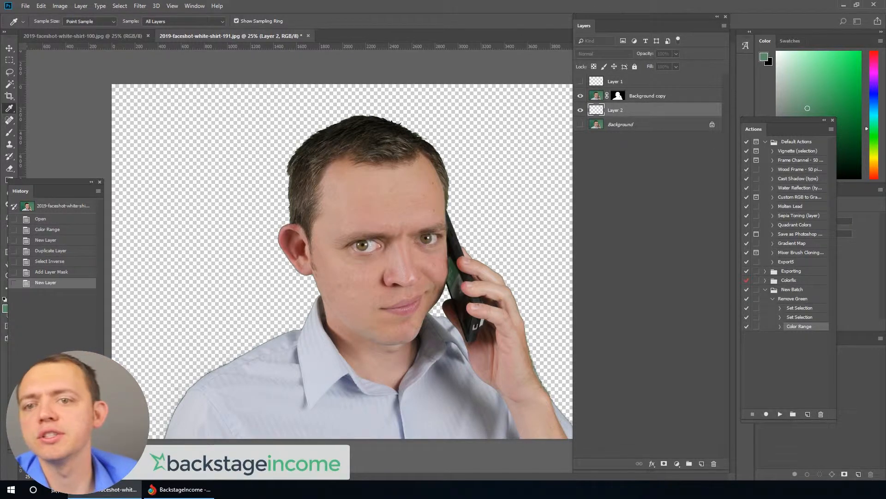
key(shift+F5)
click(169, 269)
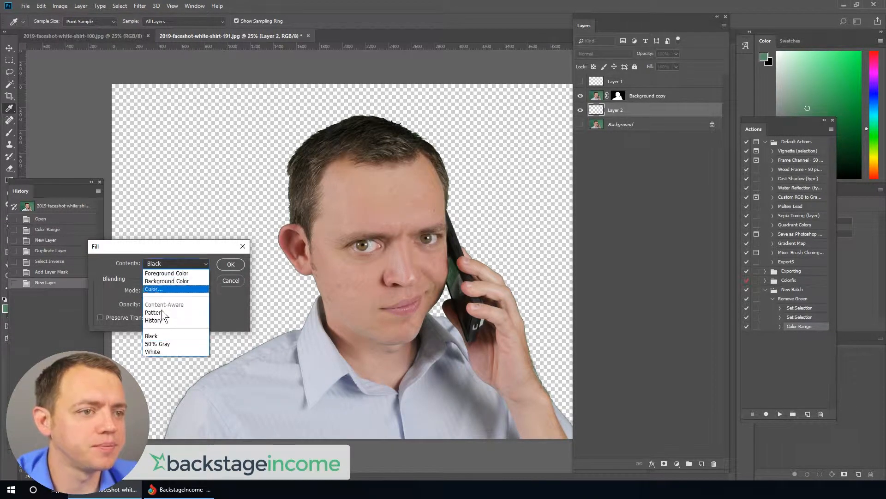
click(159, 349)
click(231, 264)
key(w)
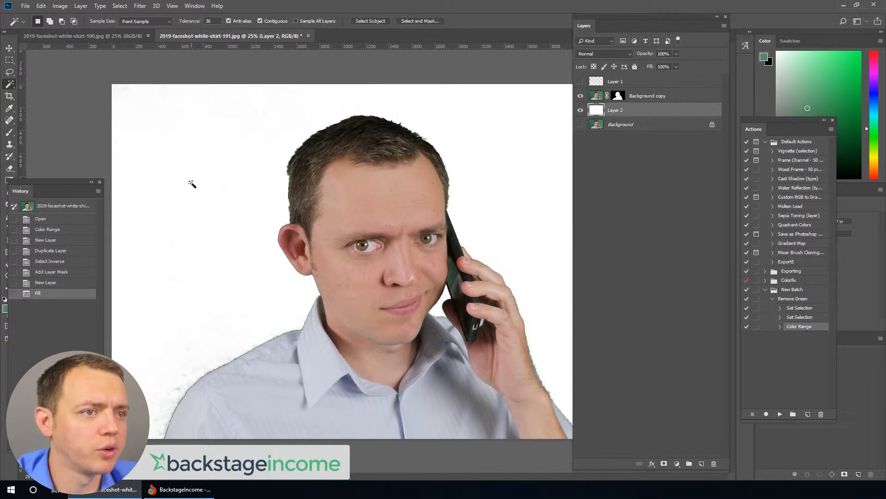
- Delete the white layer, the masked Background copy and the empty Layer 1, and show the original Background layer again
scroll(124, 113, up, 10)
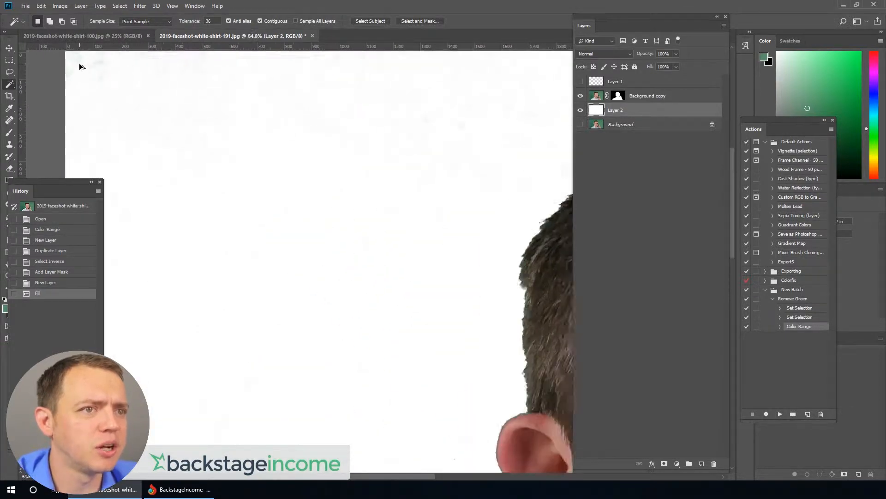
scroll(88, 69, up, 2)
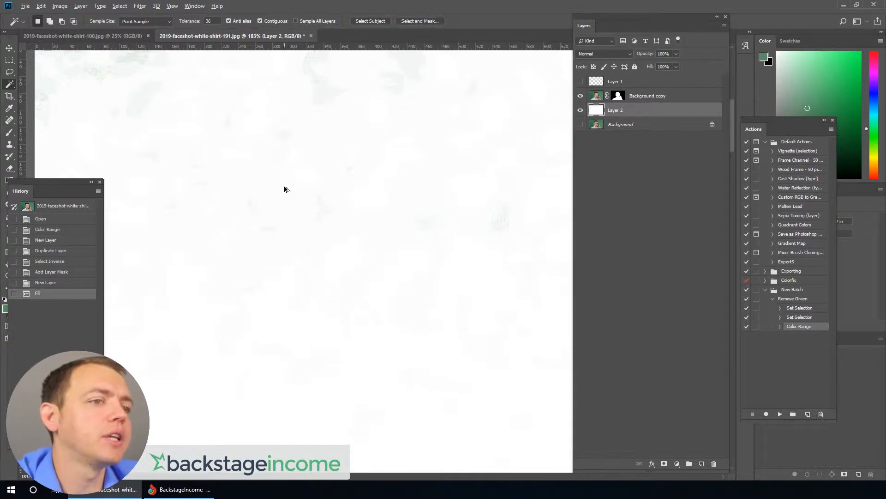
scroll(284, 189, down, 8)
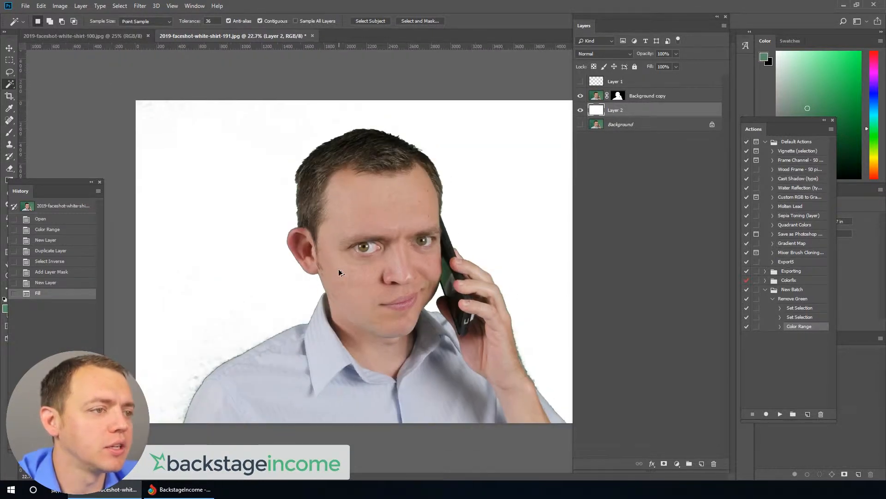
scroll(360, 259, down, 2)
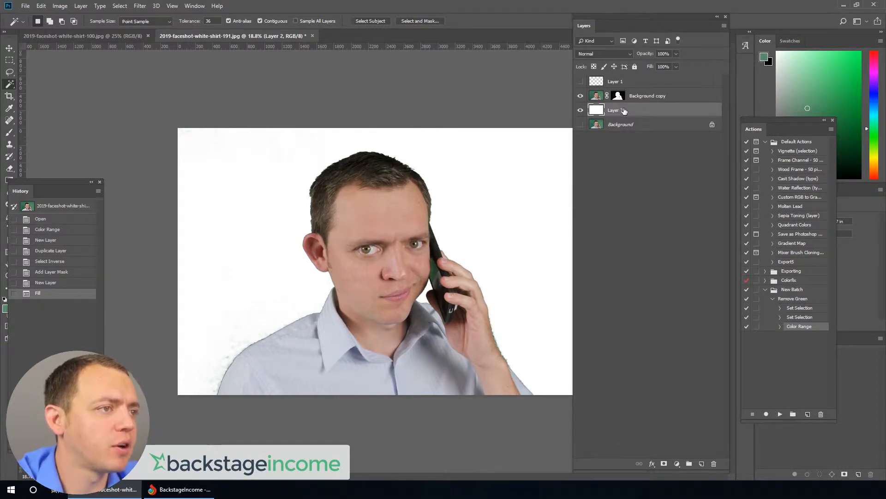
key(Delete)
click(600, 97)
key(Delete)
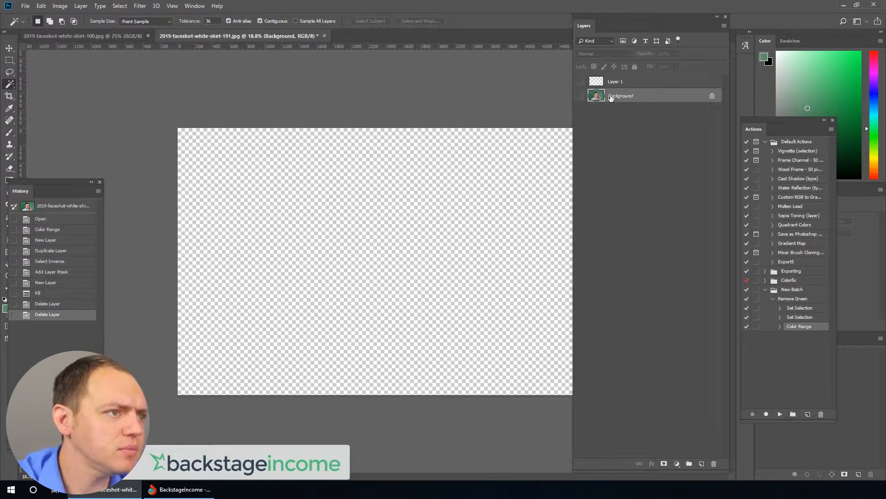
click(581, 96)
key(Delete)
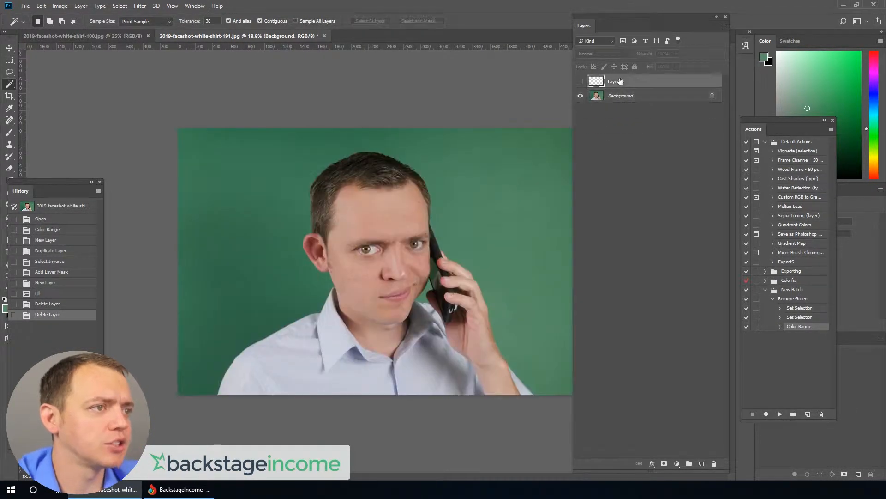
- Resume recording the Remove Green action and activate the Magic Wand tool
drag(63, 187, 90, 153)
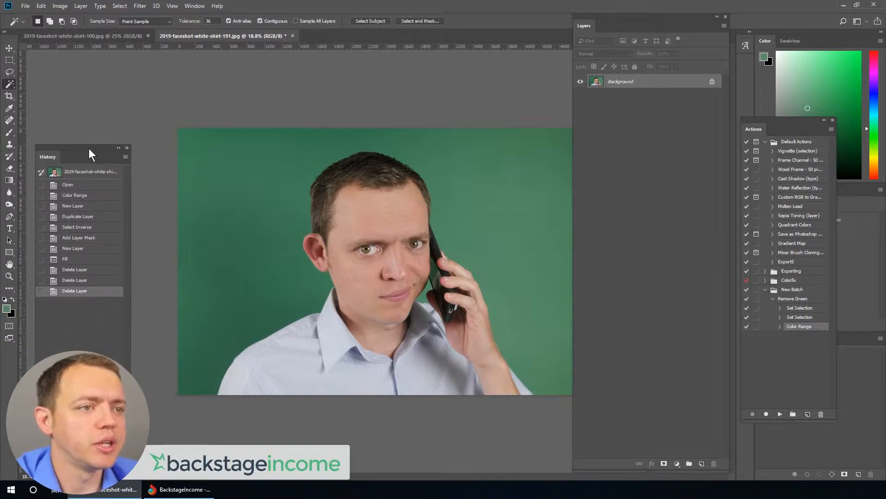
scroll(352, 173, down, 1)
scroll(493, 191, up, 1)
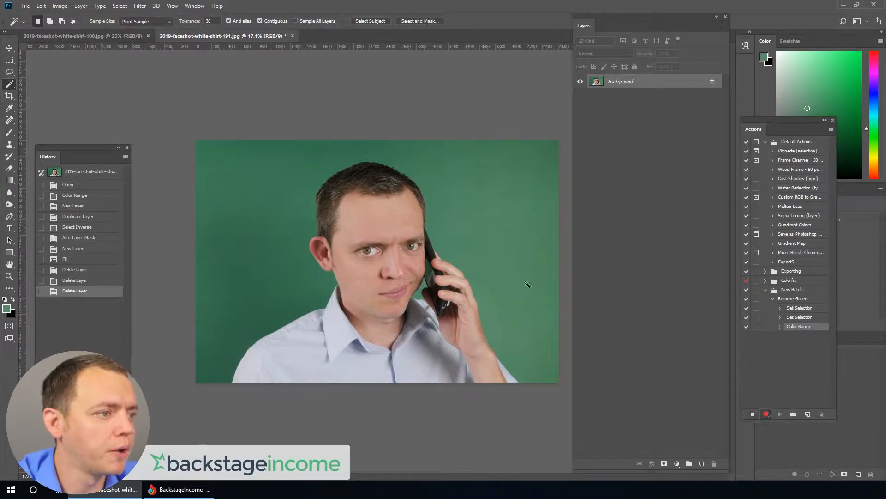
click(120, 7)
click(121, 7)
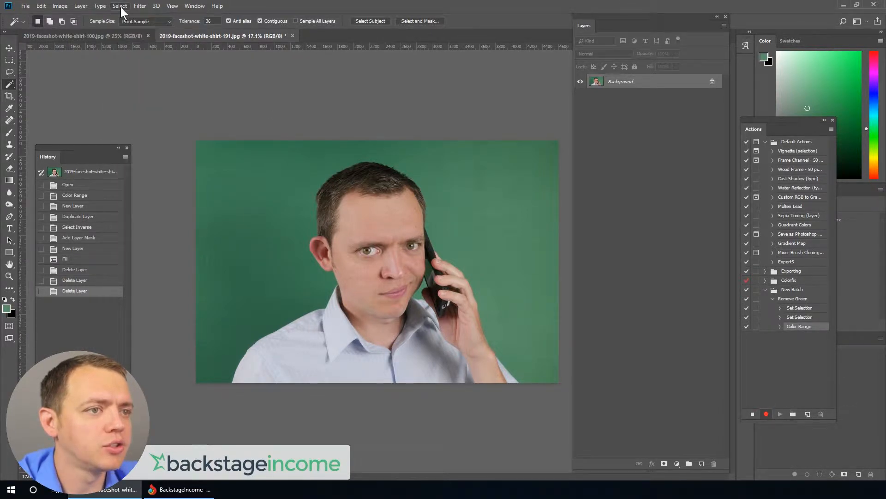
right_click(10, 86)
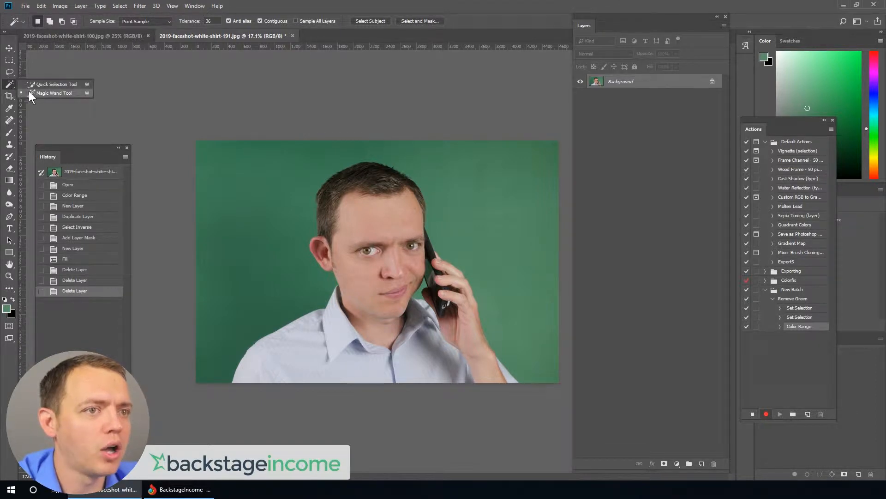
click(38, 94)
scroll(481, 159, down, 1)
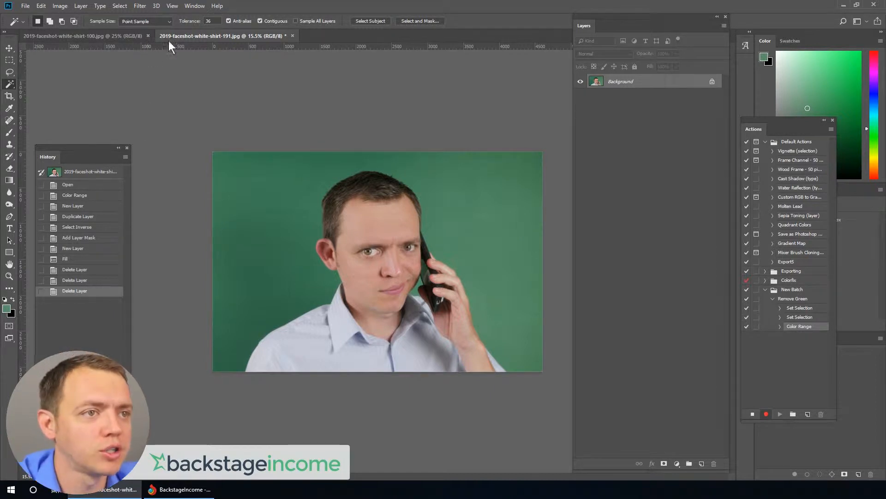
- Select the green background with the Magic Wand at tolerance 36, adding samples along the photo's left edge, upper right corner and right edge
click(225, 165)
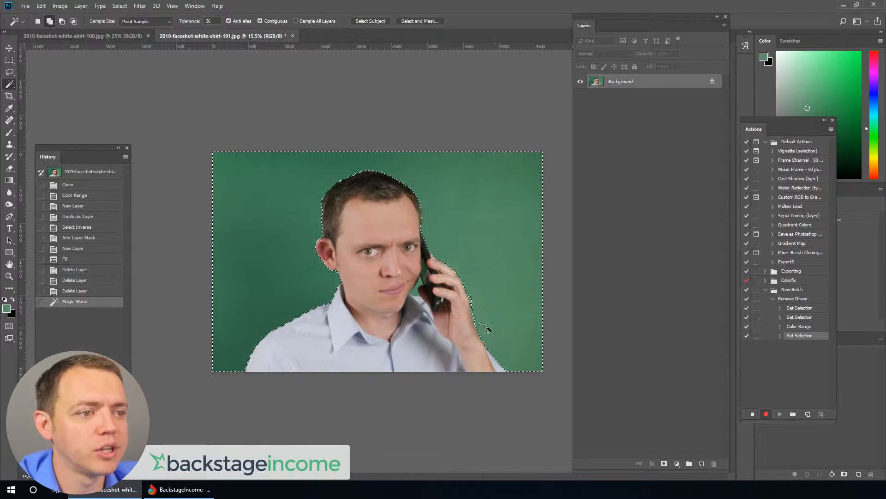
shift+click(216, 201)
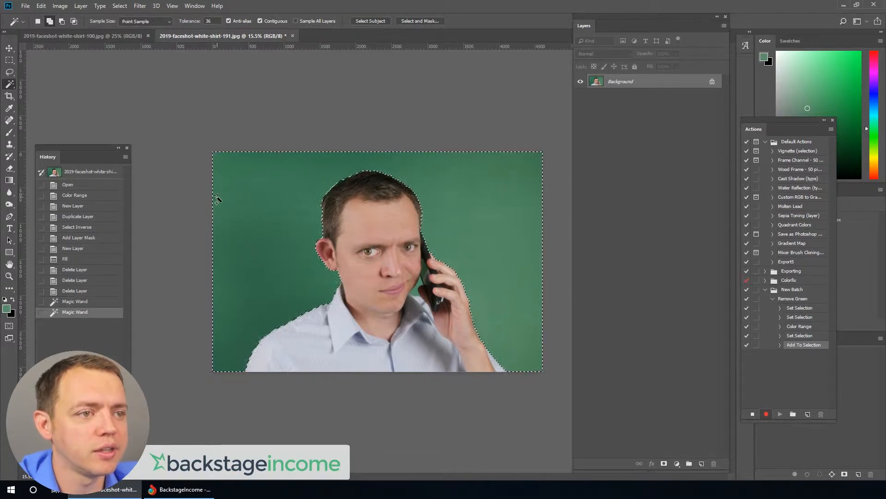
shift+click(218, 205)
shift+click(221, 241)
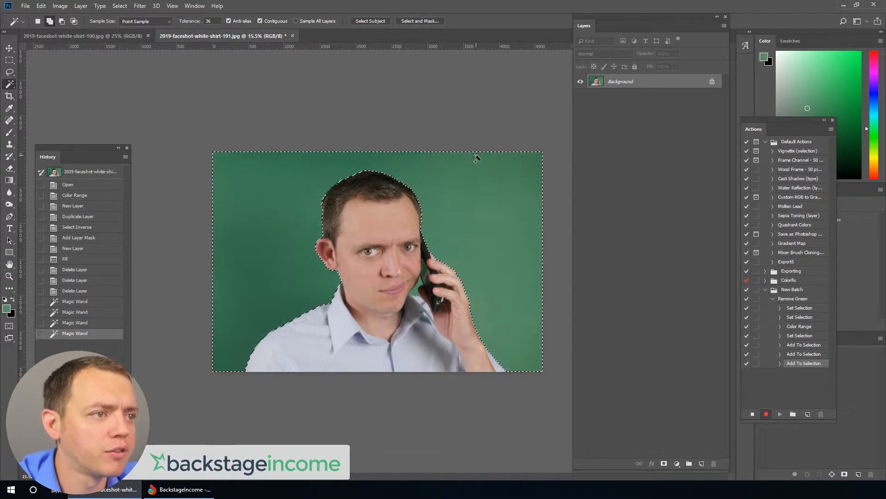
shift+click(504, 158)
shift+click(539, 160)
shift+click(543, 190)
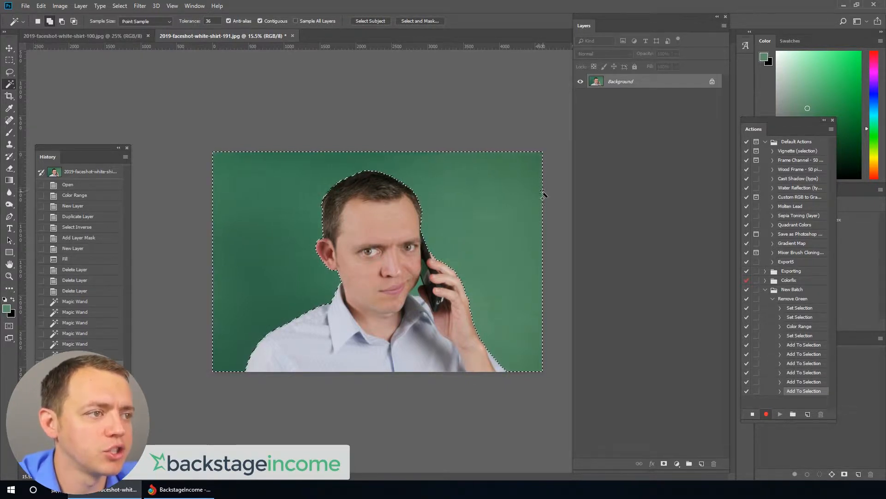
shift+click(541, 201)
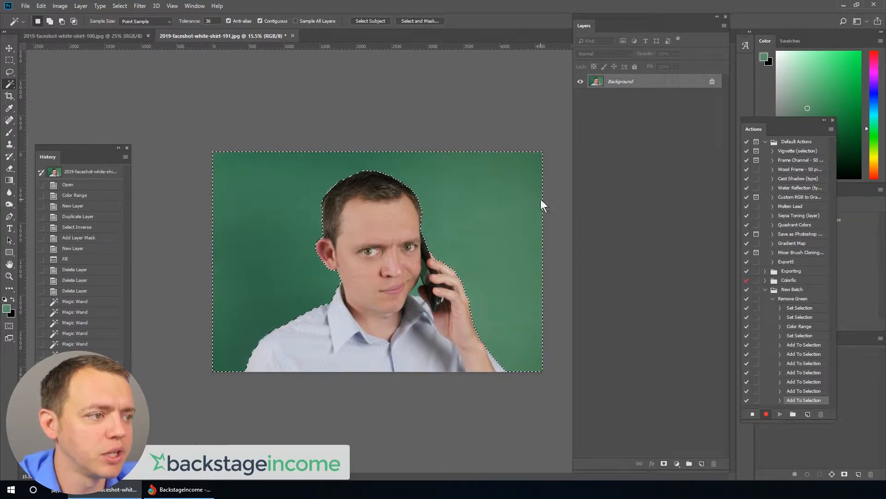
shift+click(541, 251)
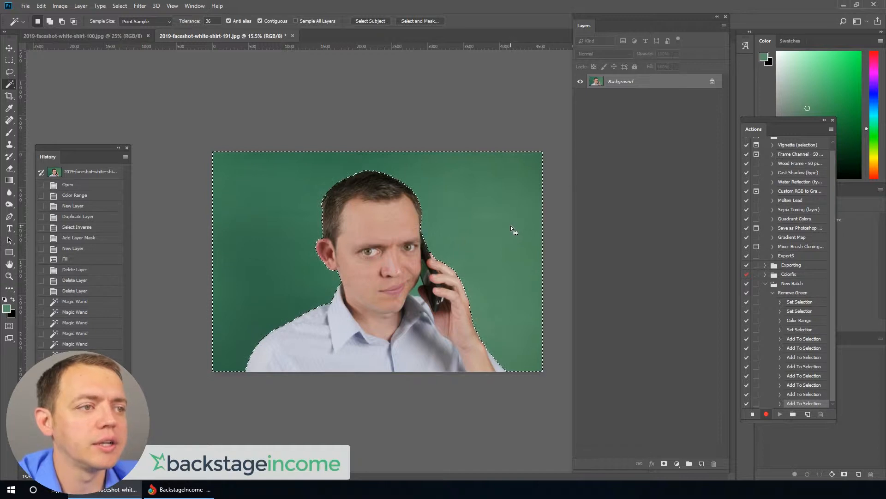
- Duplicate the Background layer with the selection active and hide the original Background layer
drag(651, 83, 699, 462)
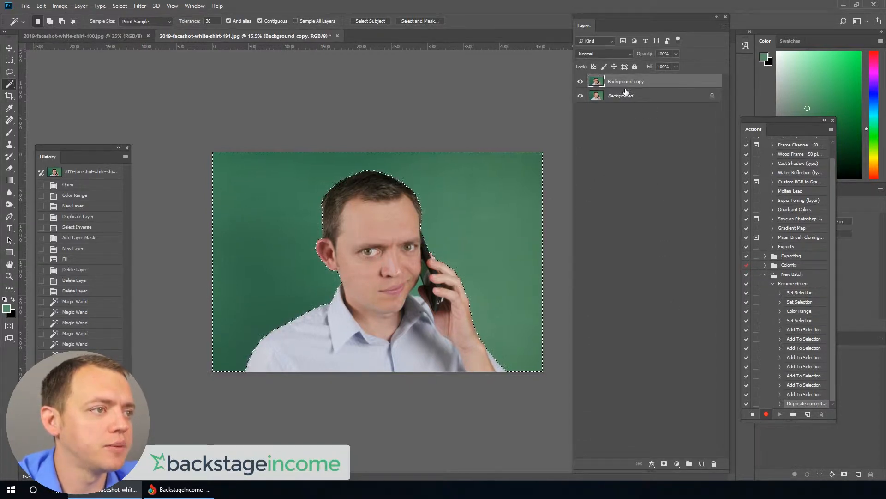
click(581, 96)
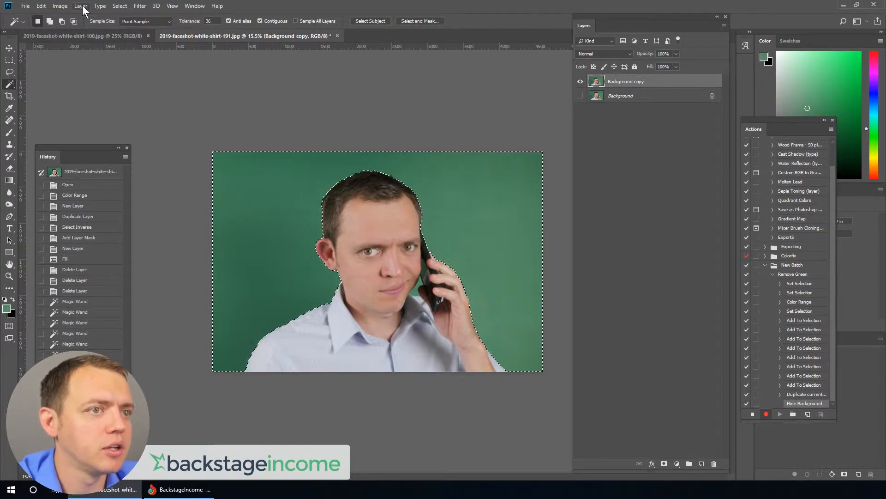
scroll(368, 232, up, 3)
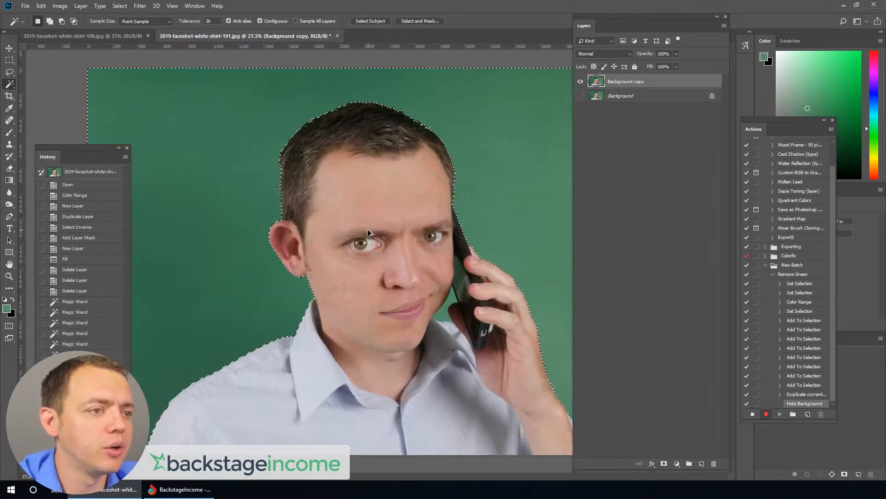
scroll(368, 232, up, 6)
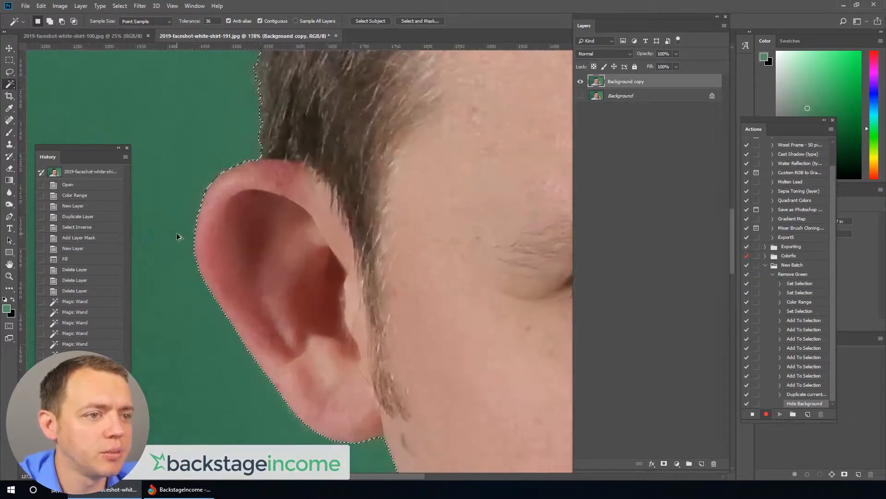
- Expand the green background selection by 3 pixels to move its edge slightly into the subject's outline
scroll(185, 238, up, 5)
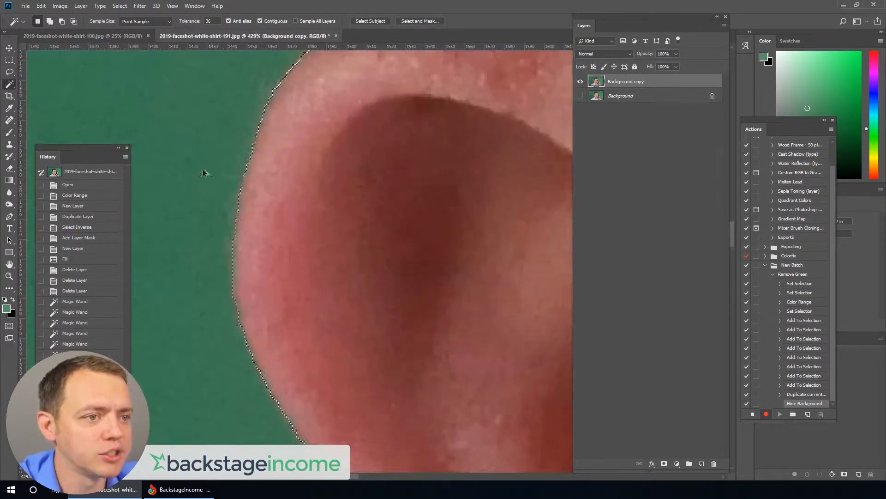
click(119, 5)
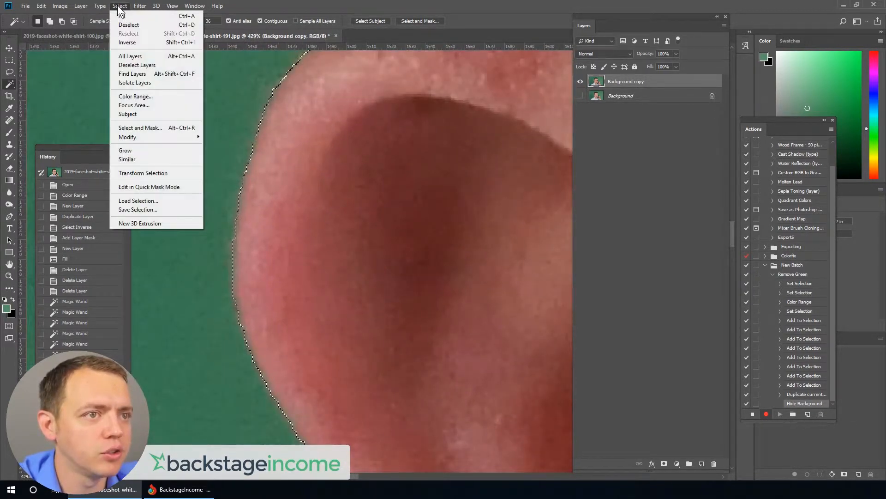
mouse_move(147, 137)
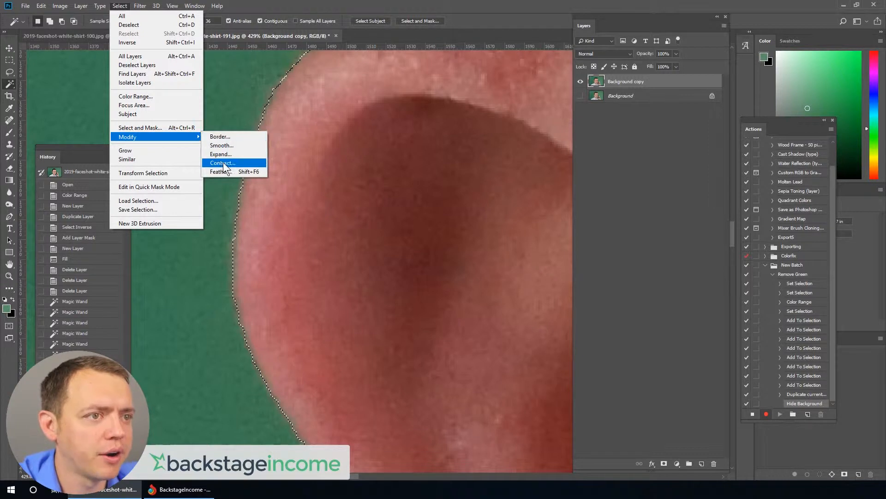
click(221, 154)
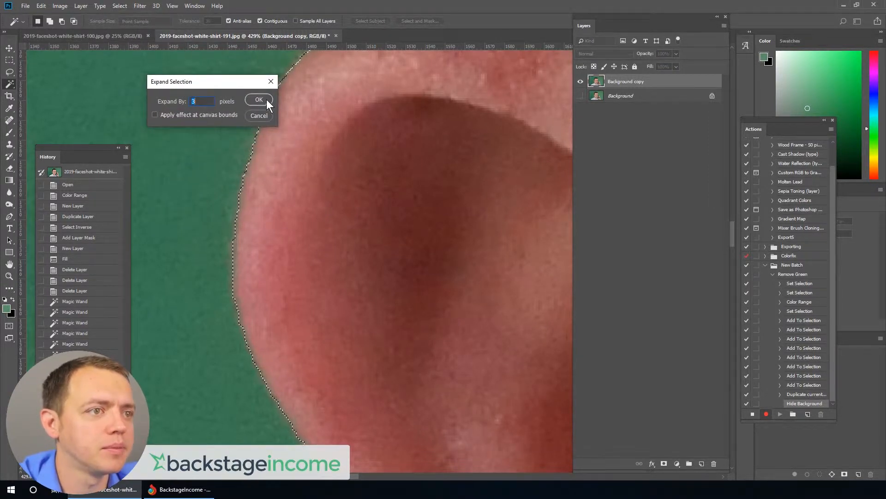
click(260, 95)
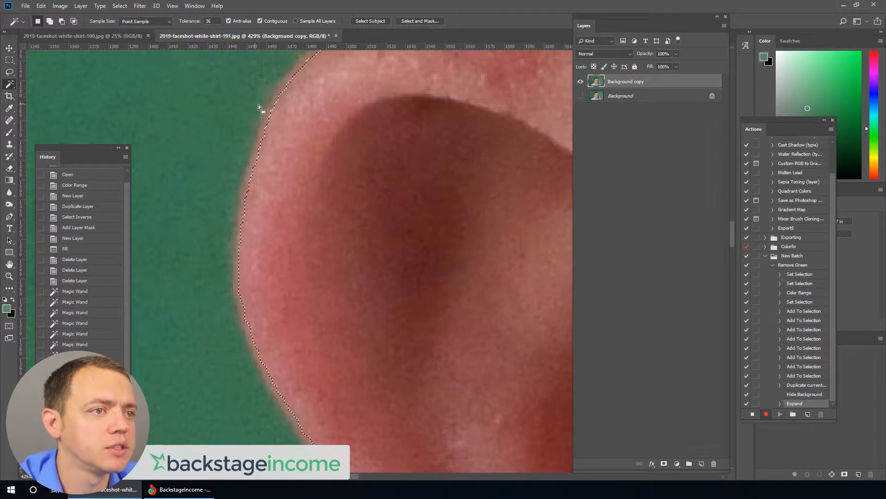
- Invert the selection and apply it as a layer mask on the Background copy layer
scroll(241, 215, down, 6)
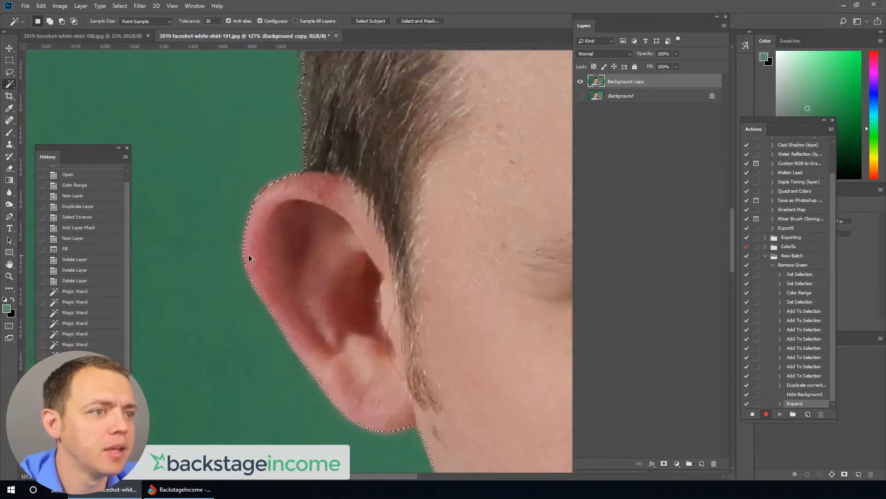
click(123, 6)
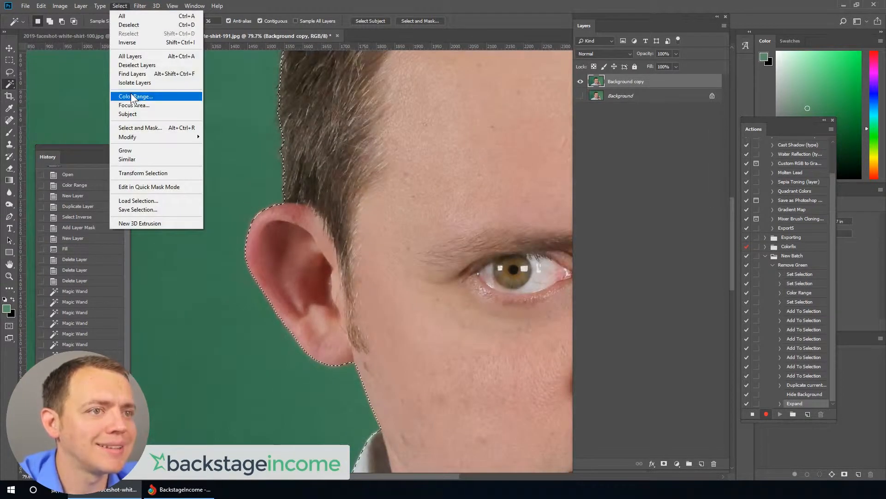
click(137, 44)
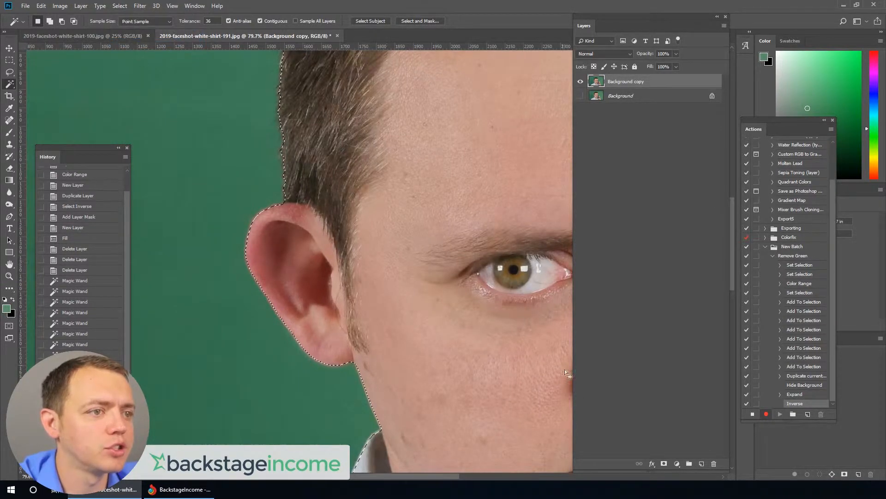
click(664, 464)
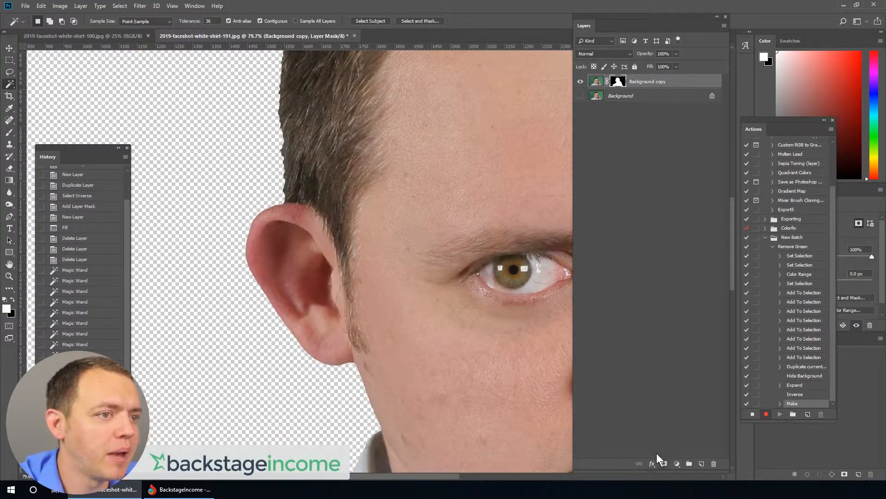
- Examine the masked cut-out as a whole and the area between the cheek, collar and phone for leftover green
scroll(240, 272, down, 8)
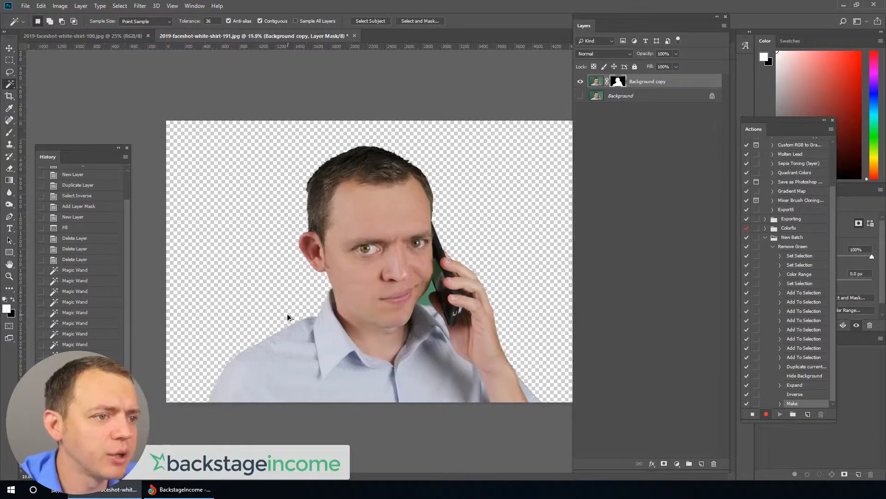
scroll(361, 318, up, 1)
scroll(420, 305, up, 4)
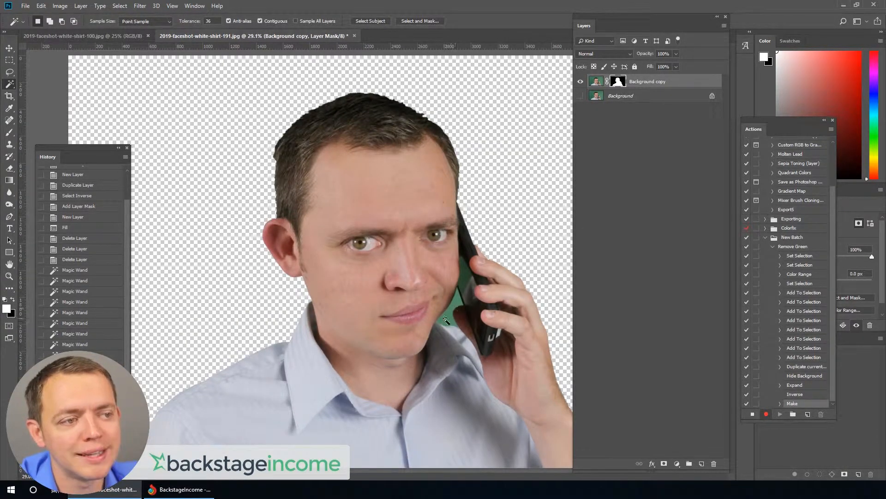
scroll(464, 324, up, 5)
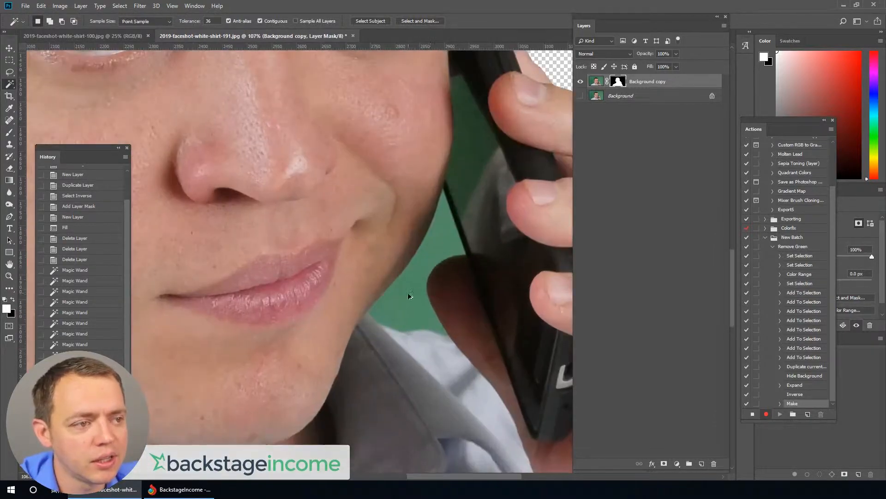
scroll(399, 316, down, 2)
scroll(399, 317, down, 5)
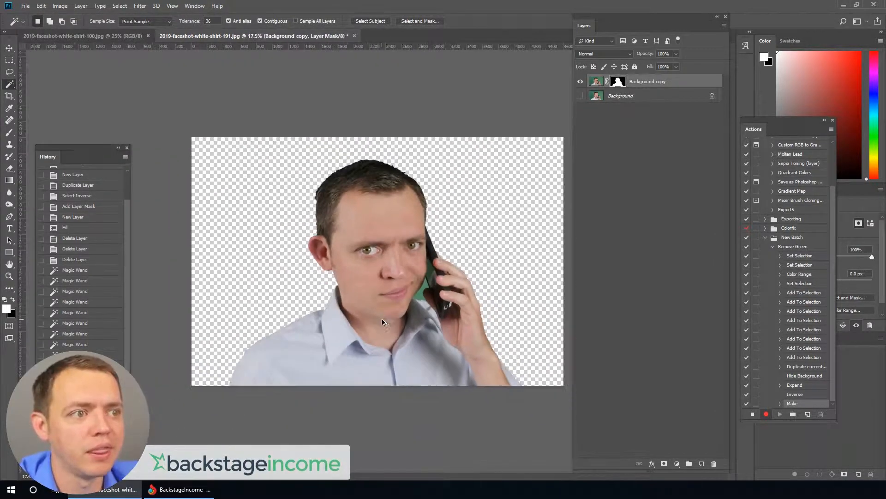
scroll(347, 314, up, 1)
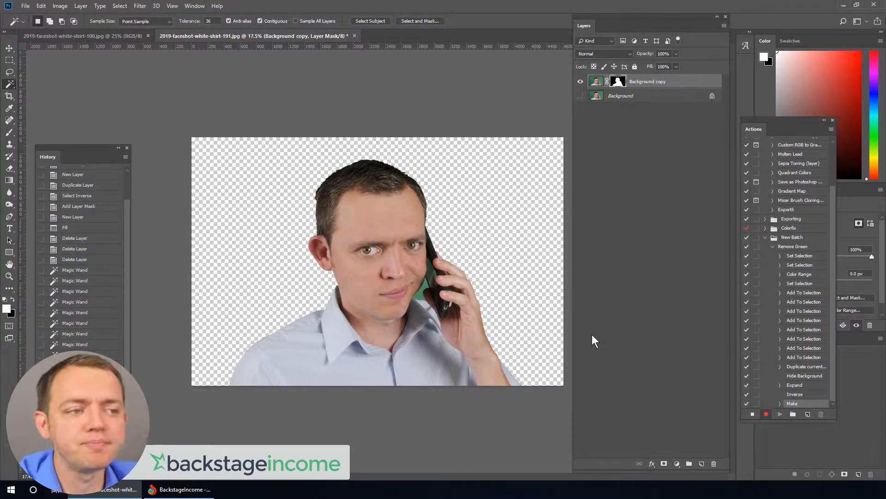
click(64, 6)
mouse_move(84, 30)
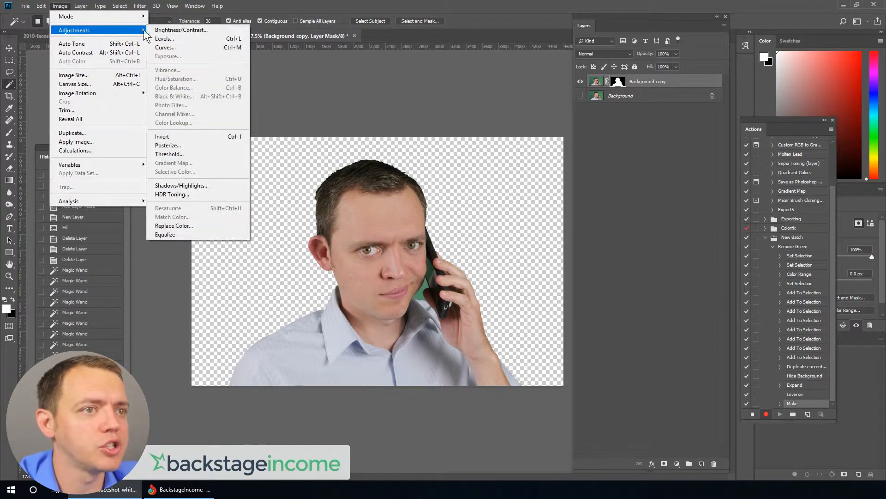
click(166, 30)
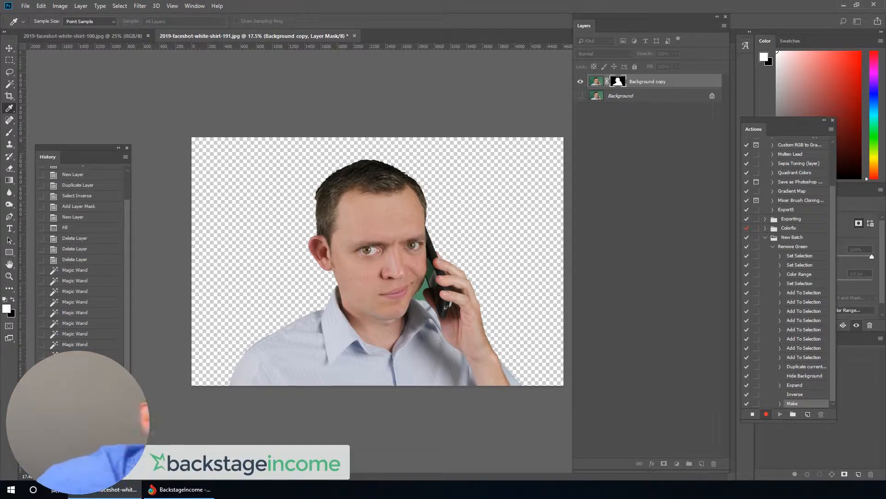
drag(232, 299, 285, 85)
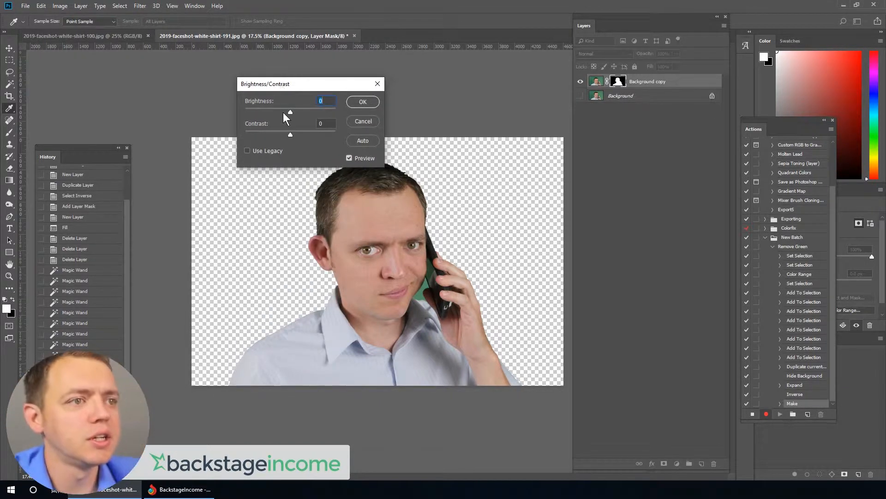
drag(295, 115, 296, 112)
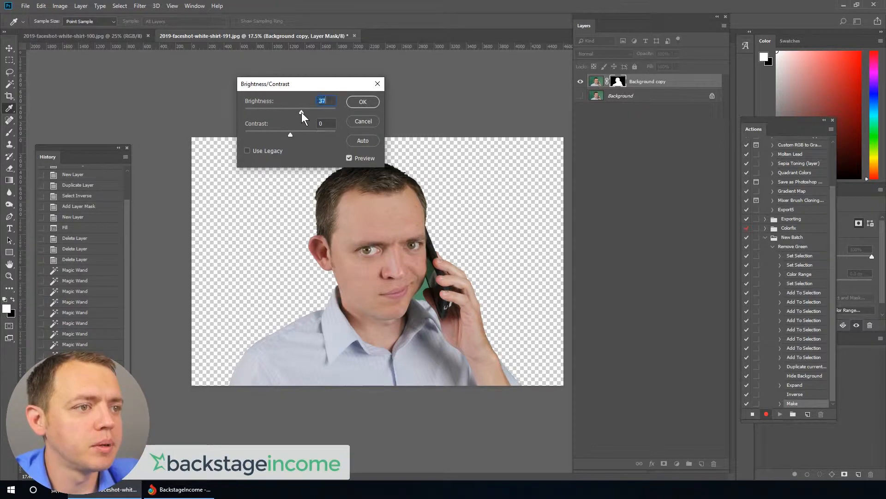
drag(291, 134, 297, 134)
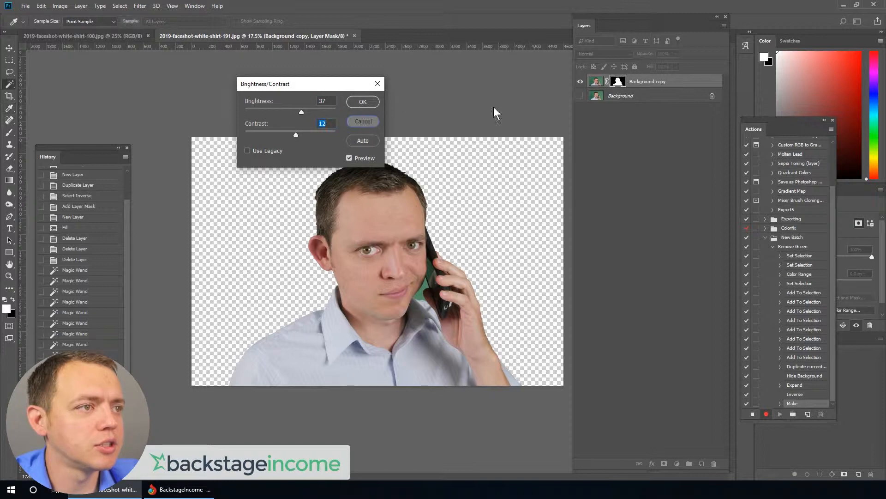
key(Escape)
- Target the Background copy's image instead of its mask and apply Brightness/Contrast with brightness 11 and contrast 26
key(w)
key(ctrl+2)
click(60, 5)
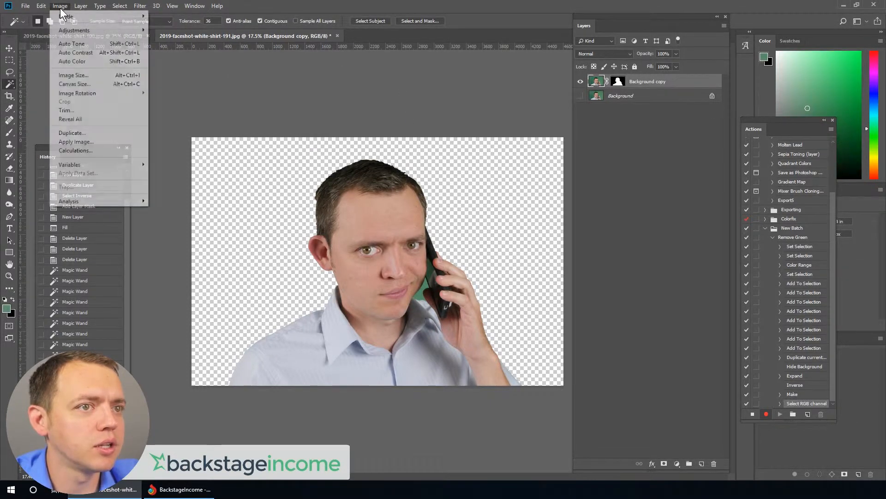
mouse_move(73, 32)
click(189, 29)
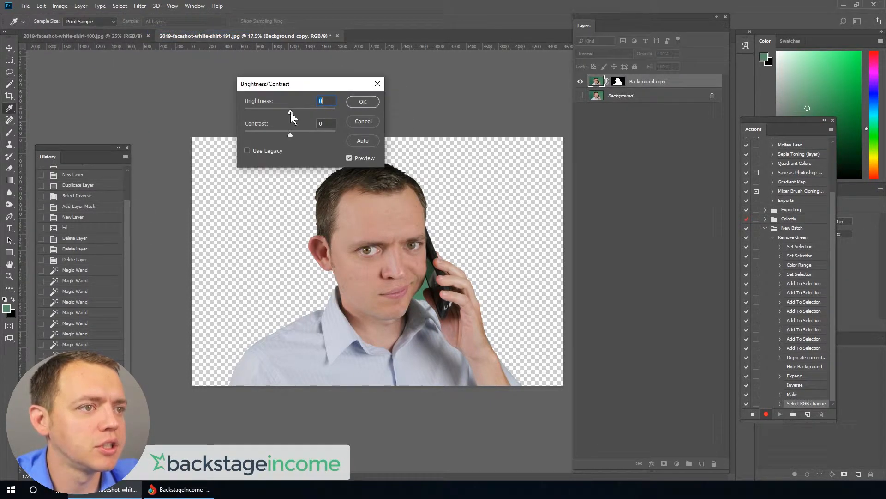
mouse_move(290, 112)
mouse_down()
mouse_move(301, 111)
mouse_move(301, 135)
mouse_up()
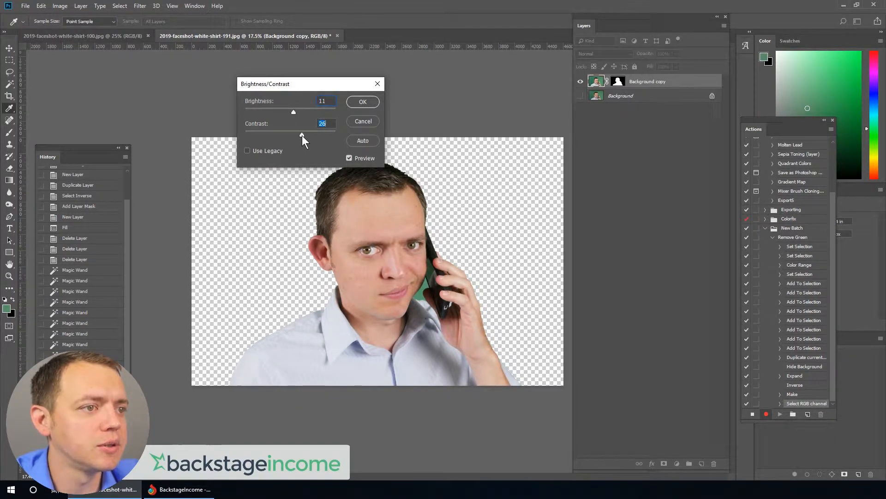
click(359, 102)
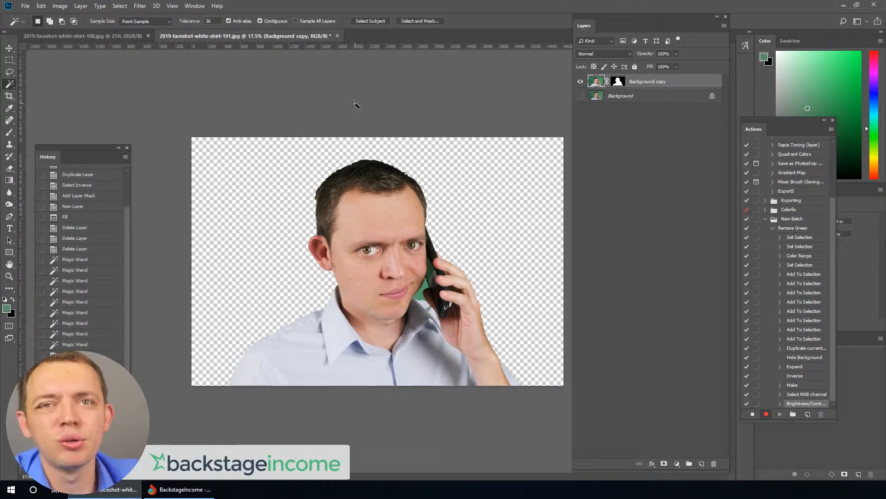
- Apply Color Balance to the Background copy's midtones, with magenta/green at -2 and yellow/blue at about +18
click(60, 6)
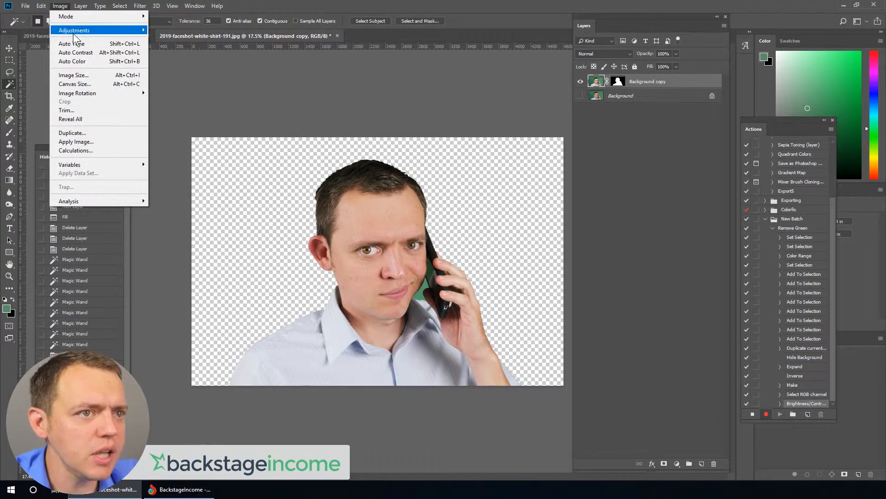
mouse_move(73, 34)
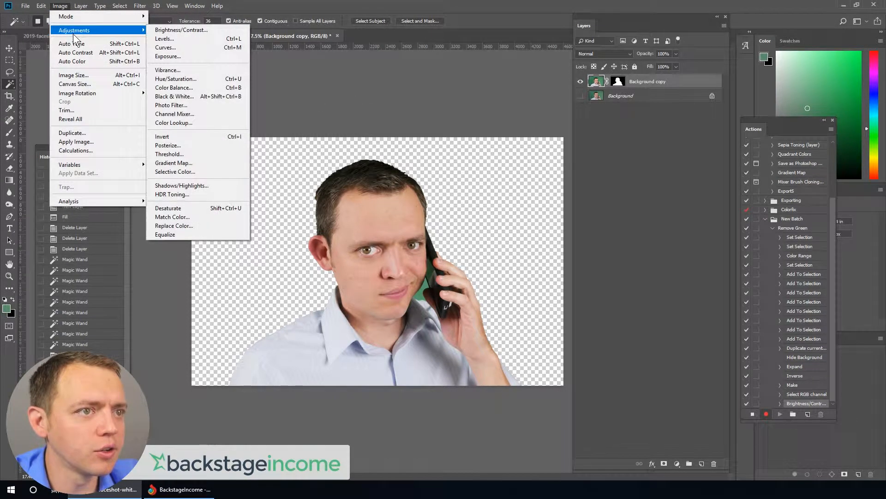
click(192, 87)
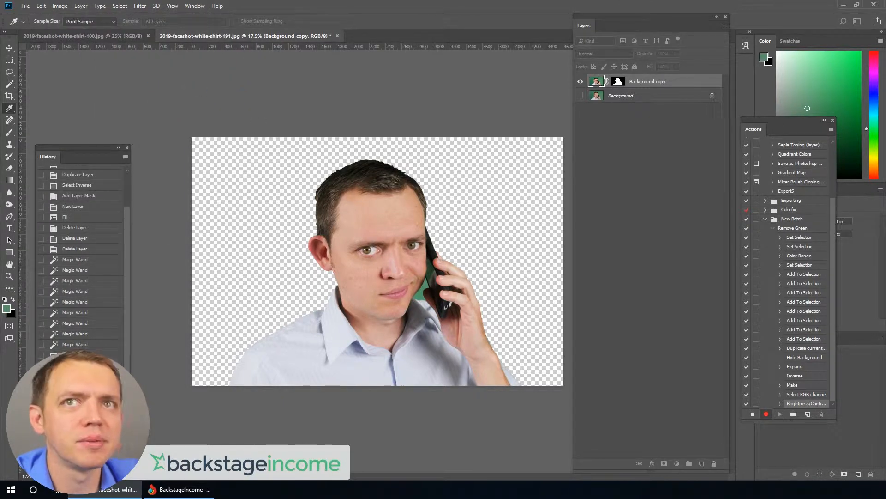
drag(337, 7, 376, 26)
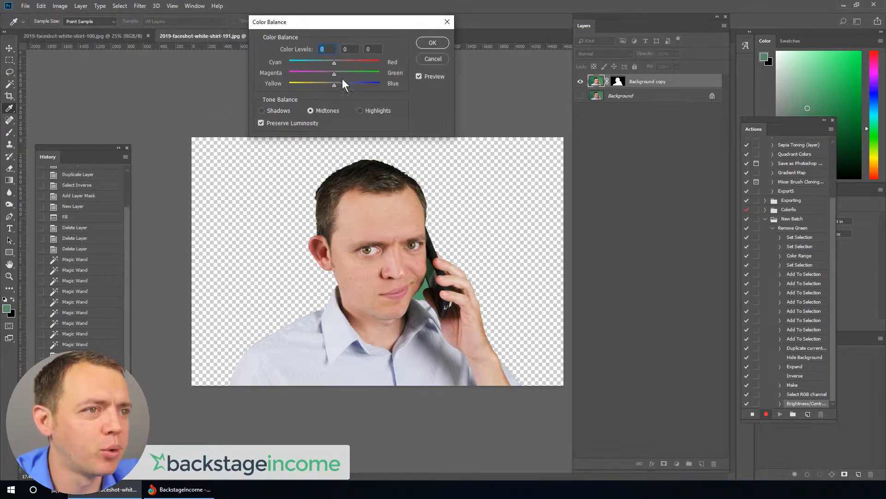
drag(334, 84, 344, 85)
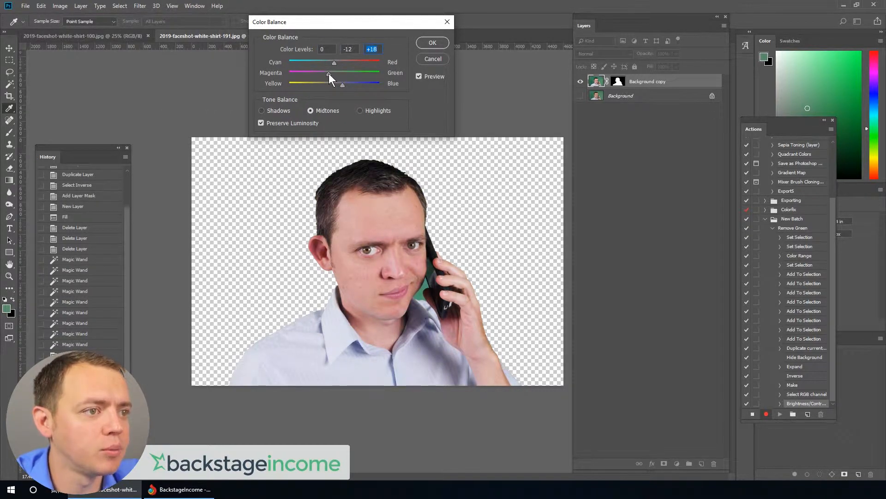
click(334, 74)
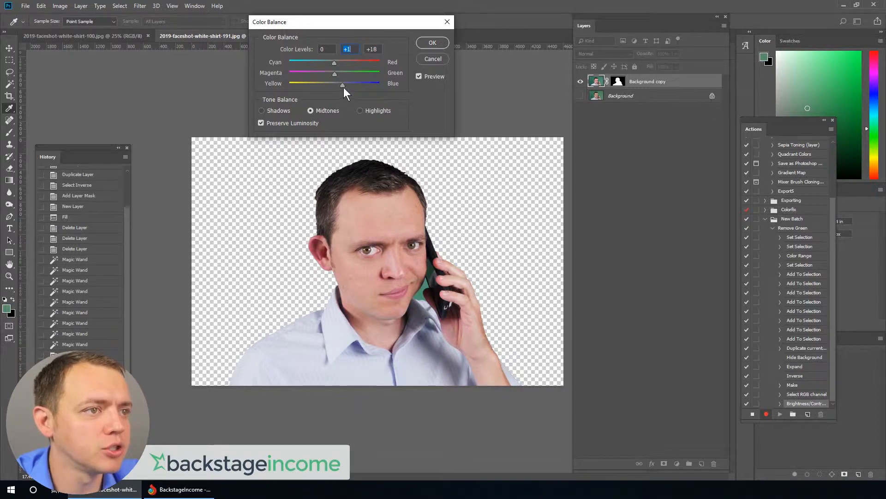
click(344, 87)
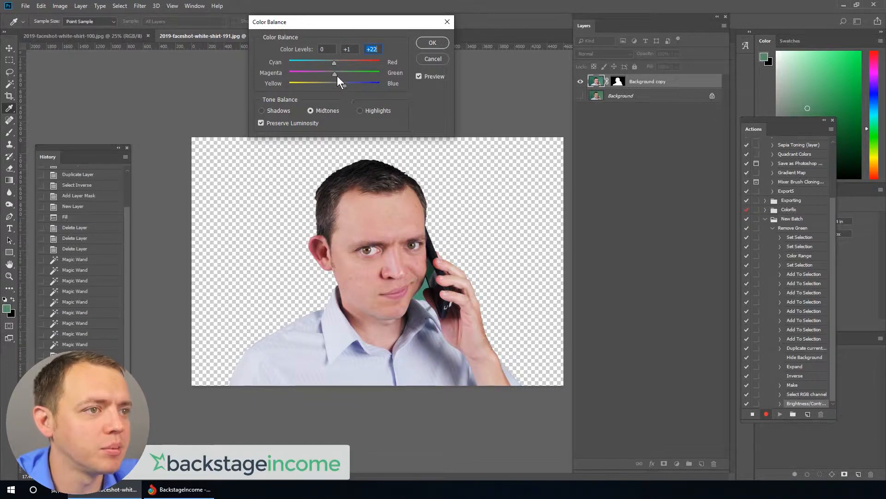
click(333, 74)
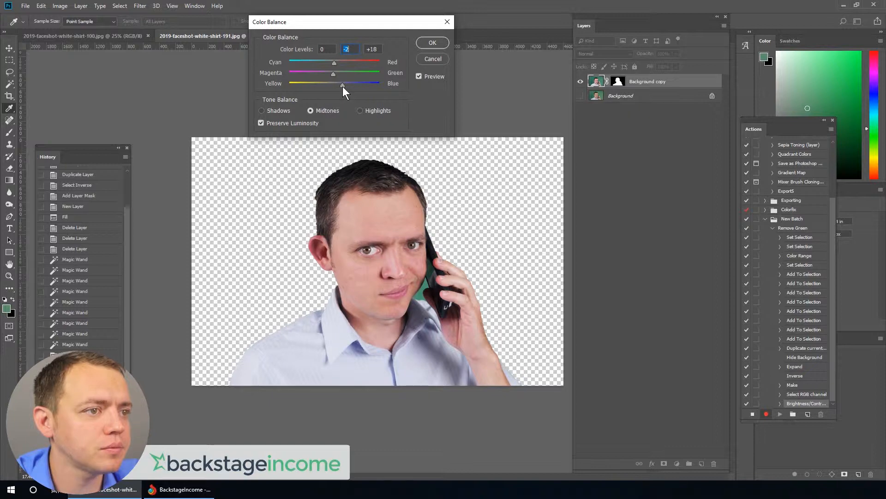
click(343, 86)
click(426, 44)
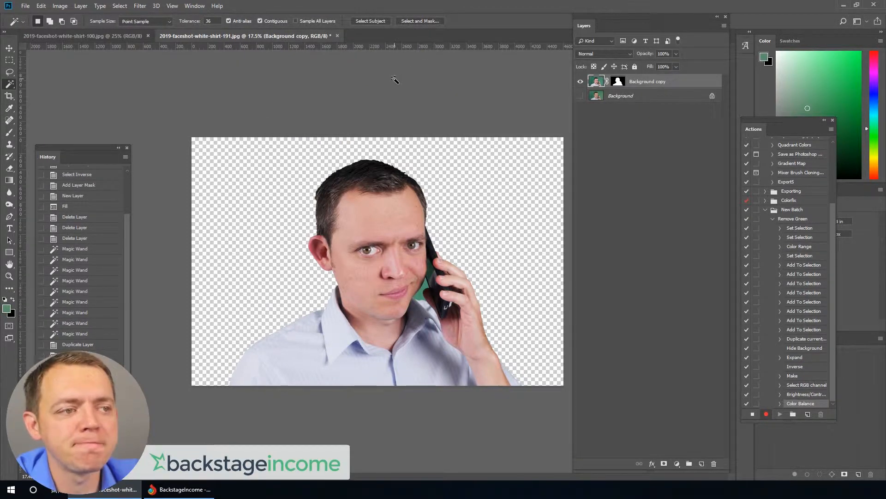
click(25, 6)
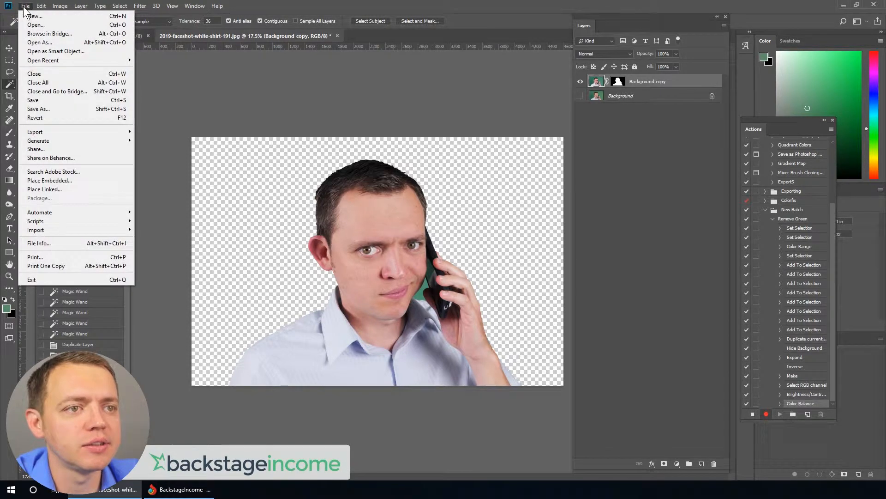
click(26, 7)
click(28, 9)
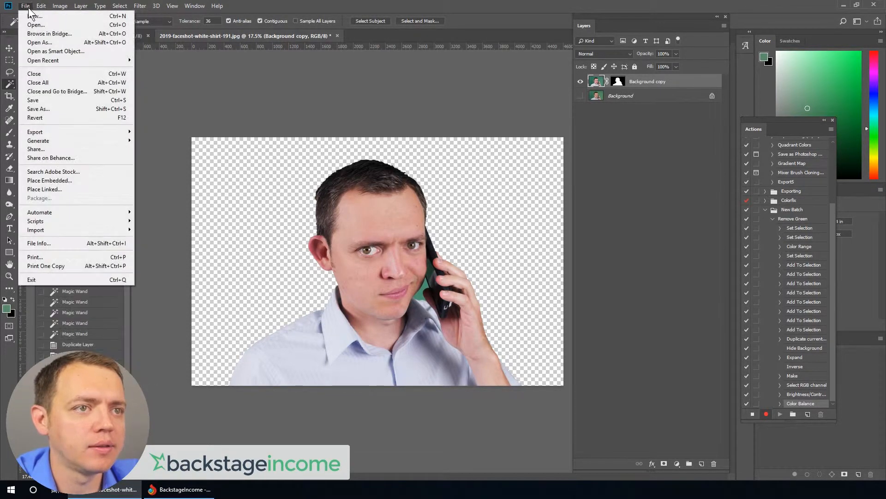
click(27, 8)
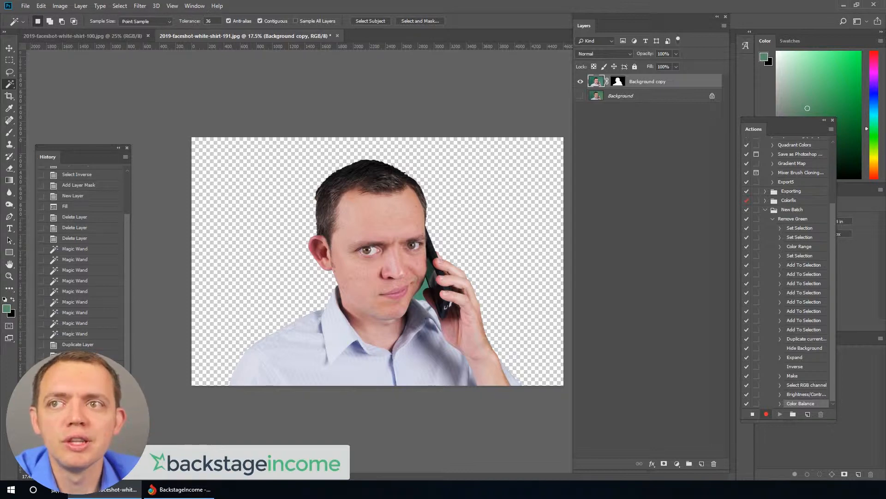
- Resize the image to 2000 pixels wide, keeping its proportions and automatic resampling
key(ctrl+alt+shift+s)
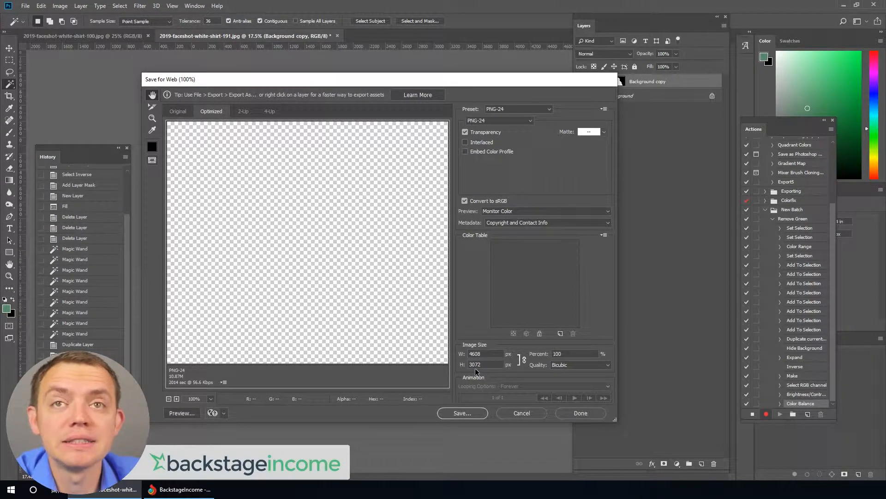
click(527, 414)
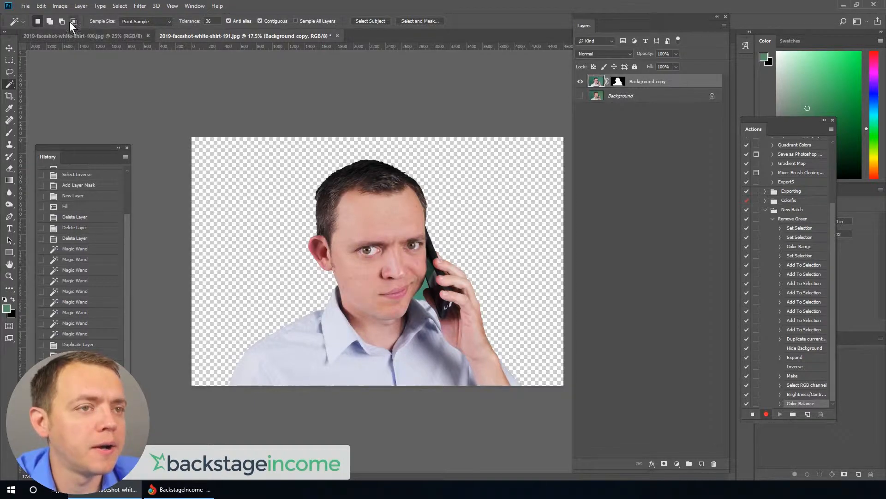
click(63, 9)
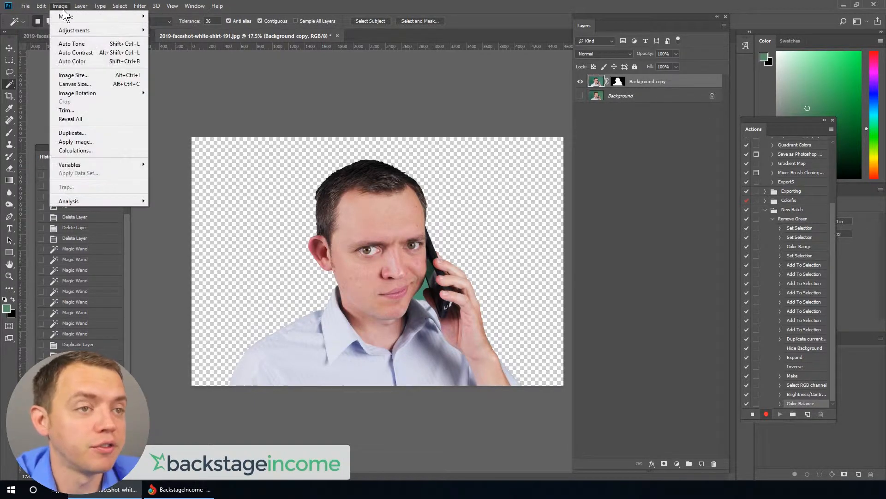
click(79, 76)
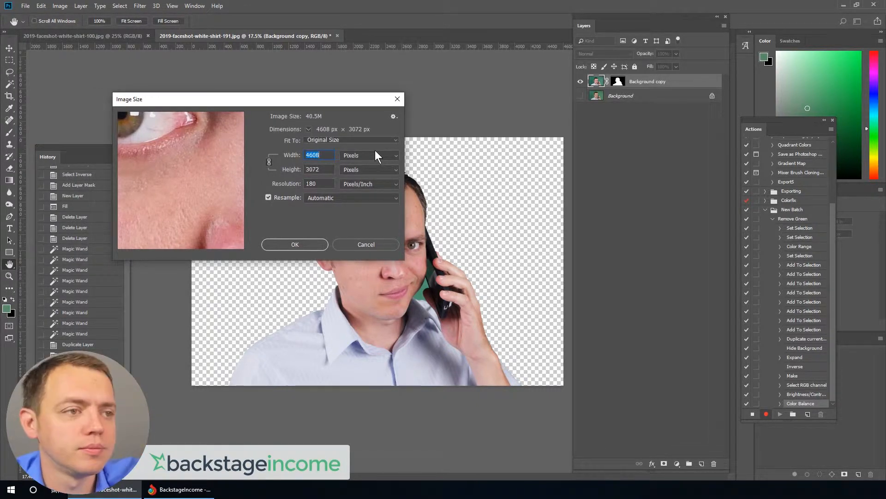
text(2000)
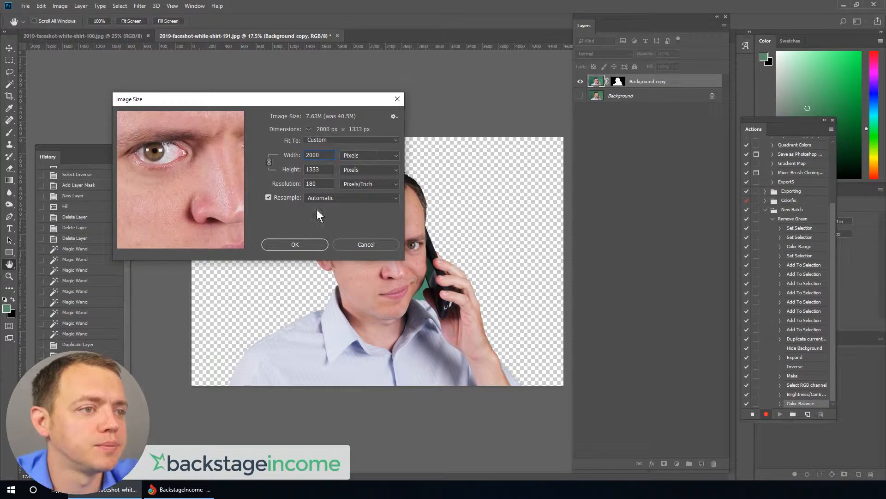
click(287, 245)
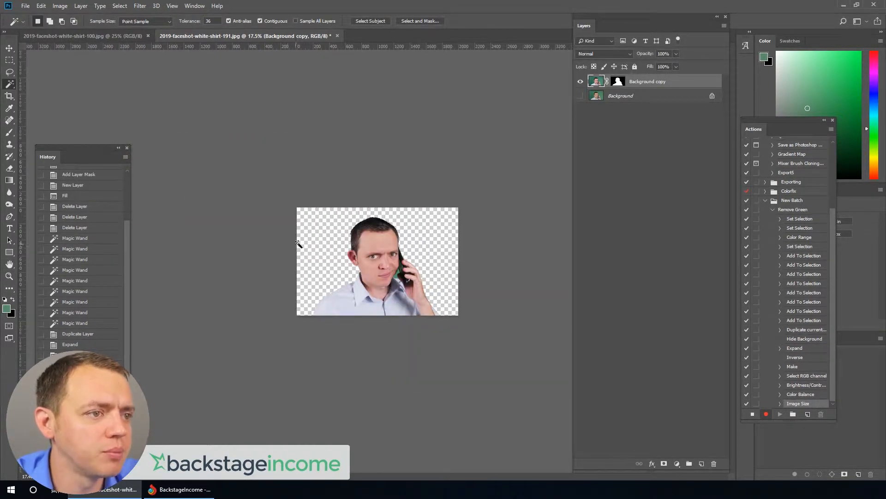
- Export the cut-out for web as a PNG-24 with transparency, named 2019-faceshot-white-shirt-191.png, into the desktop's Temp Work folder
key(ctrl+plus)
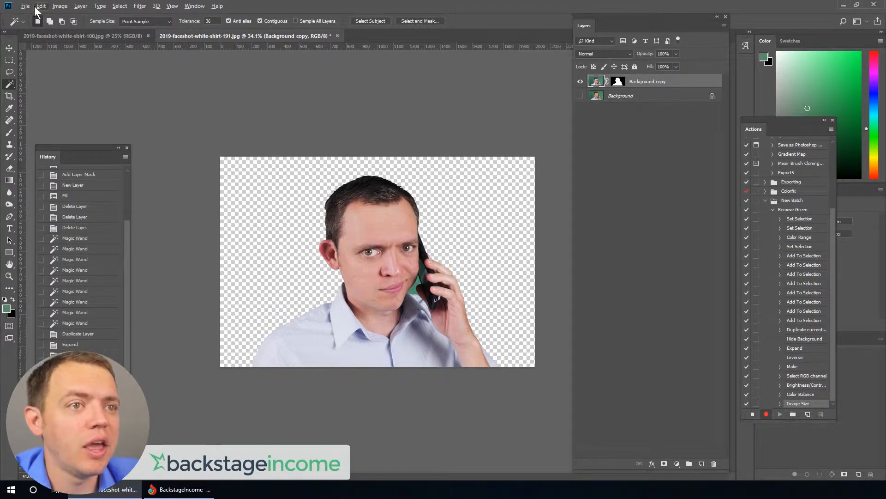
key(ctrl+alt+shift+s)
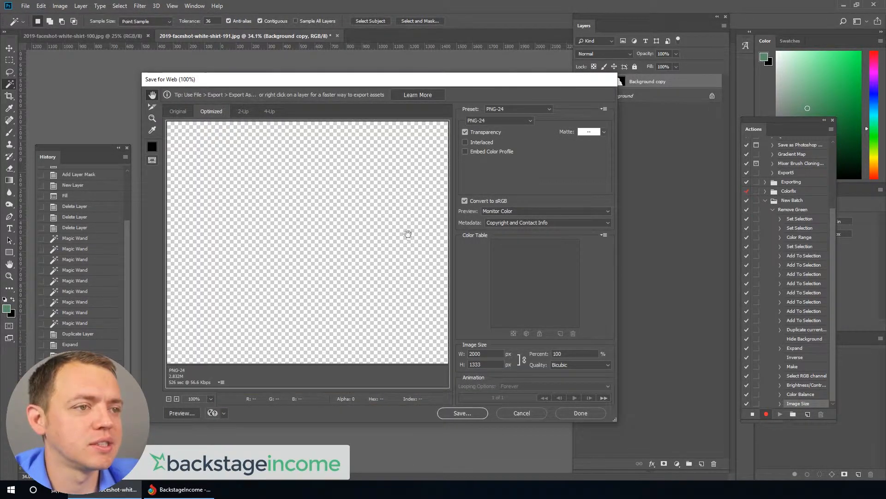
drag(260, 246, 212, 131)
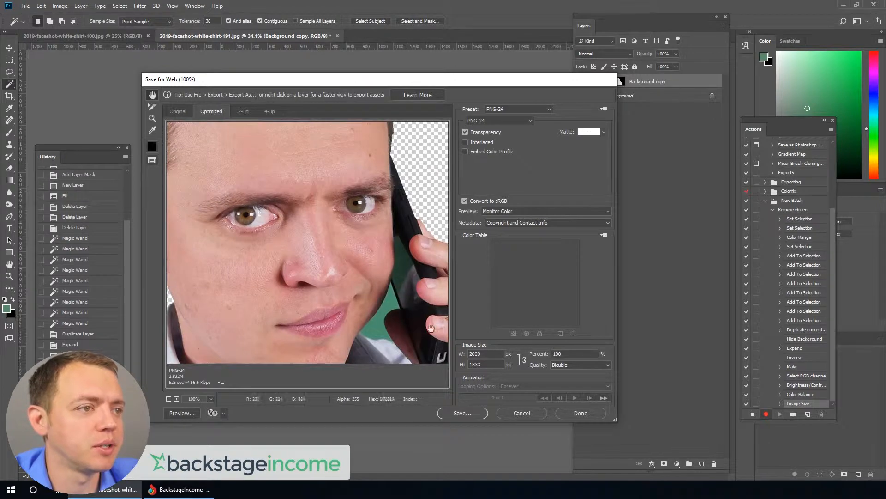
click(464, 414)
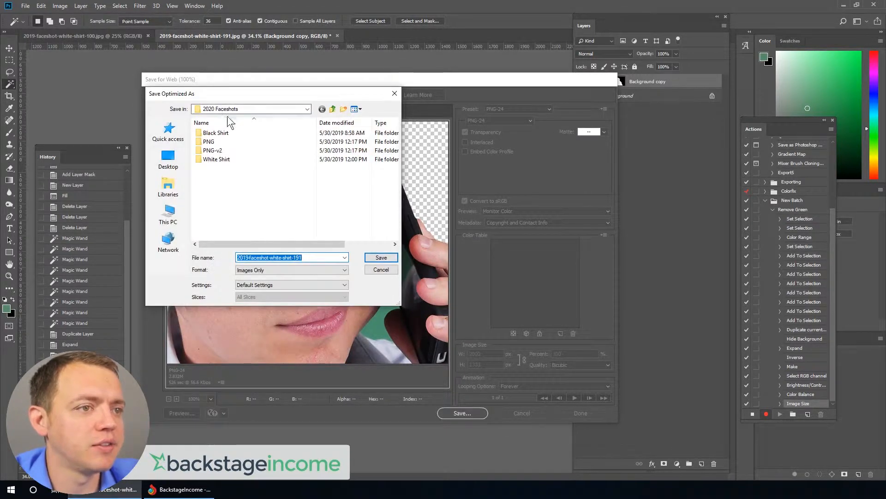
click(169, 159)
scroll(261, 186, down, 5)
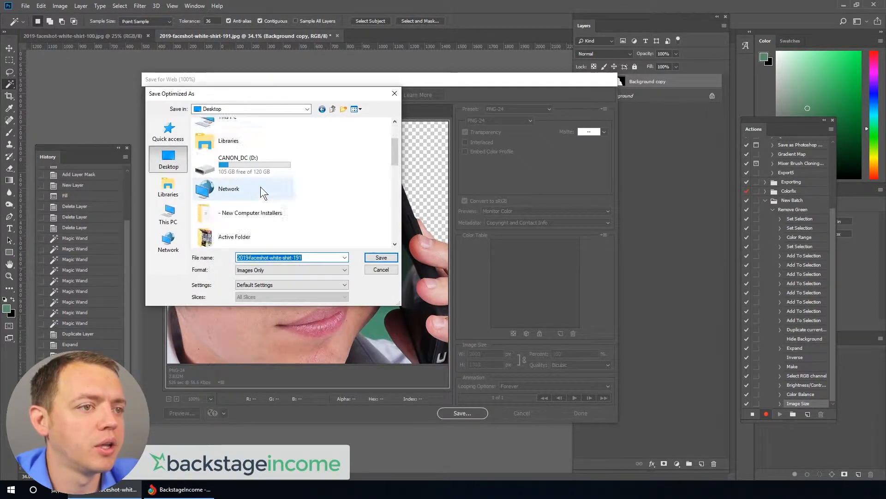
scroll(264, 187, down, 3)
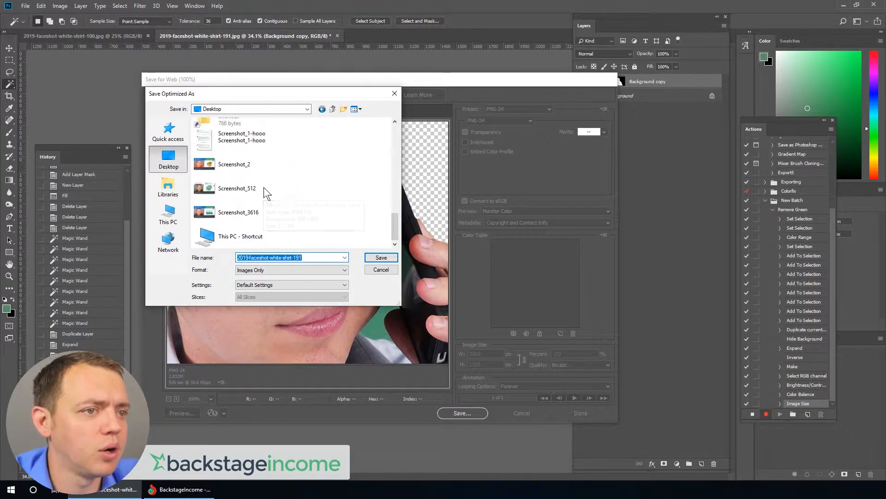
scroll(264, 186, up, 6)
double_click(229, 205)
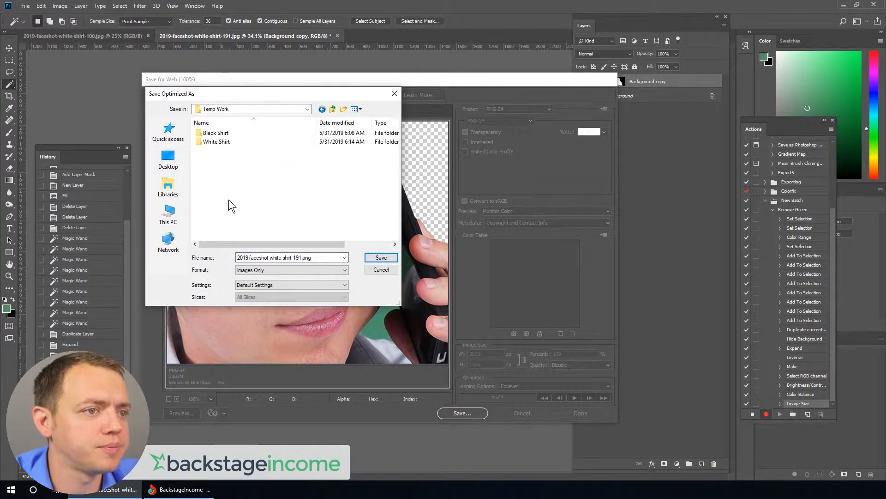
click(378, 257)
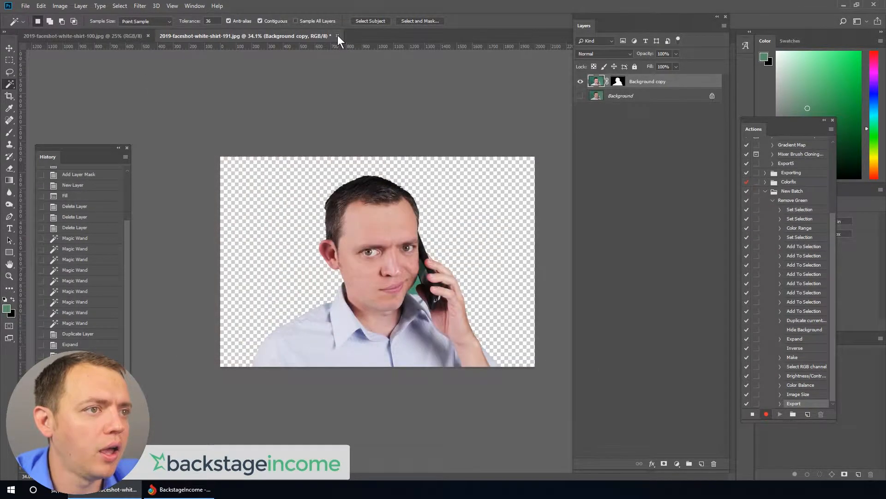
- Finish the Remove Green recording by closing photo 191 without saving changes, and close photo 100 as well
click(337, 36)
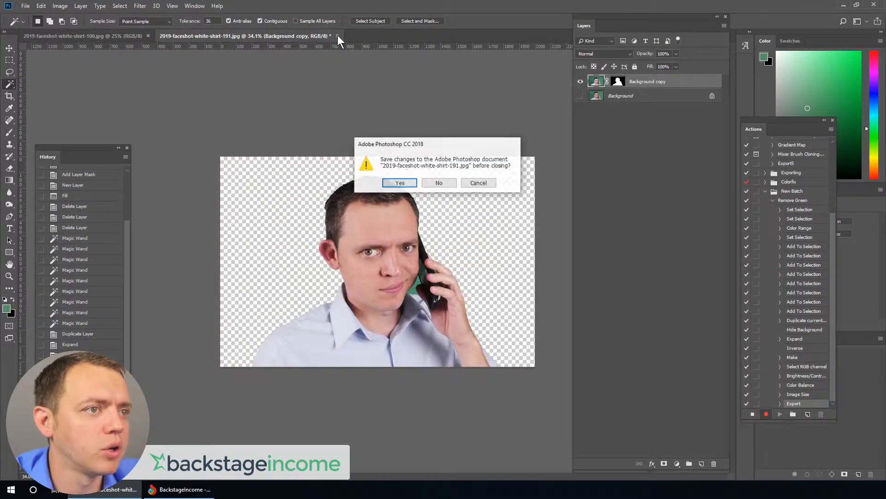
click(438, 183)
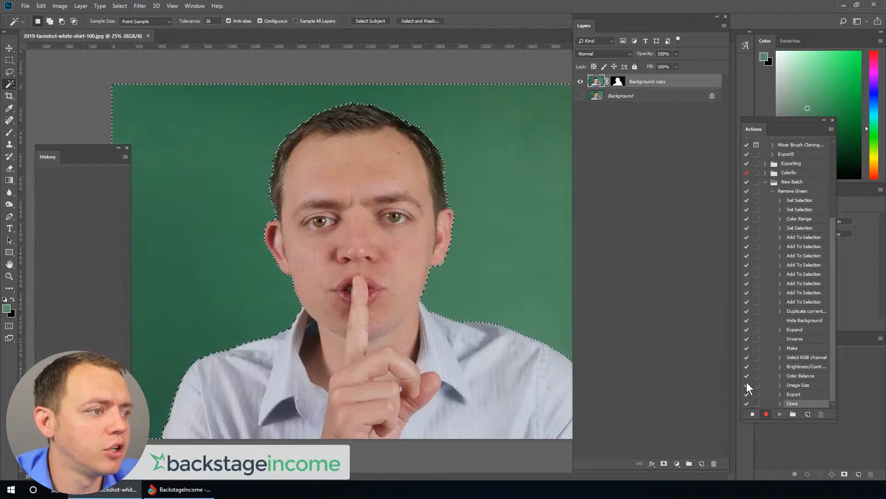
click(753, 414)
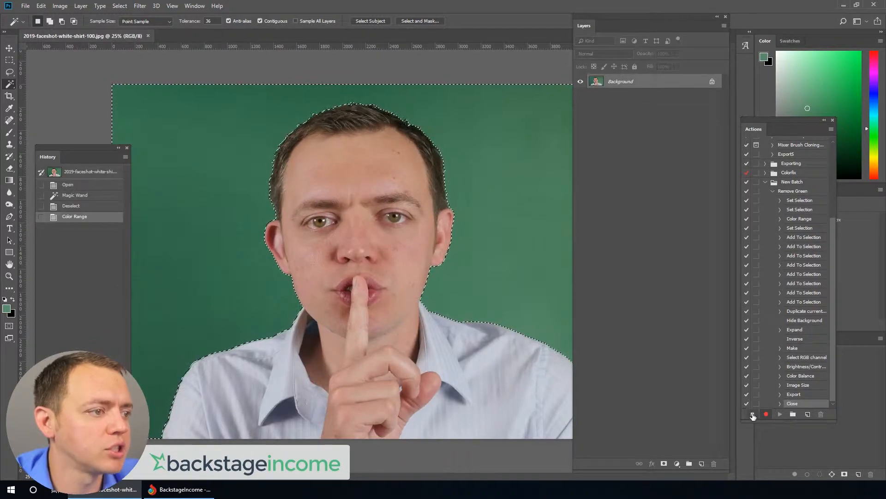
click(148, 35)
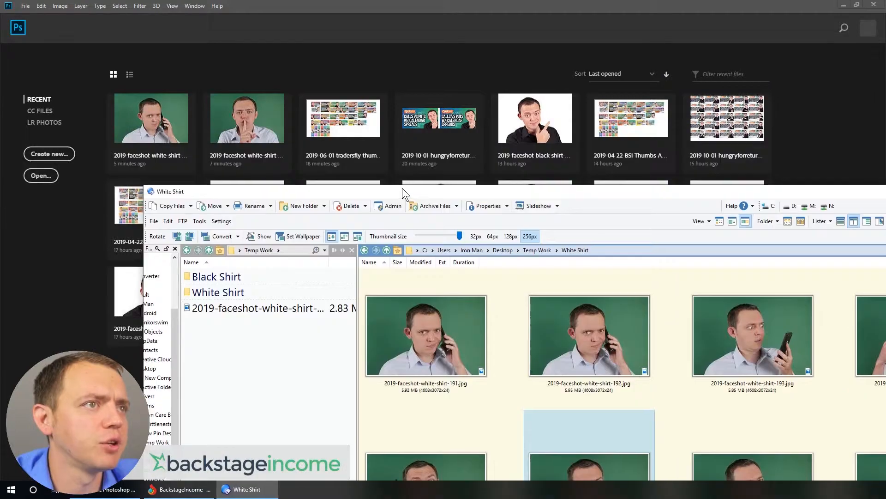
- In the file manager, compare the exported PNG of face shot 191 with its original JPG in the White Shirt folder
drag(403, 187, 397, 166)
double_click(397, 166)
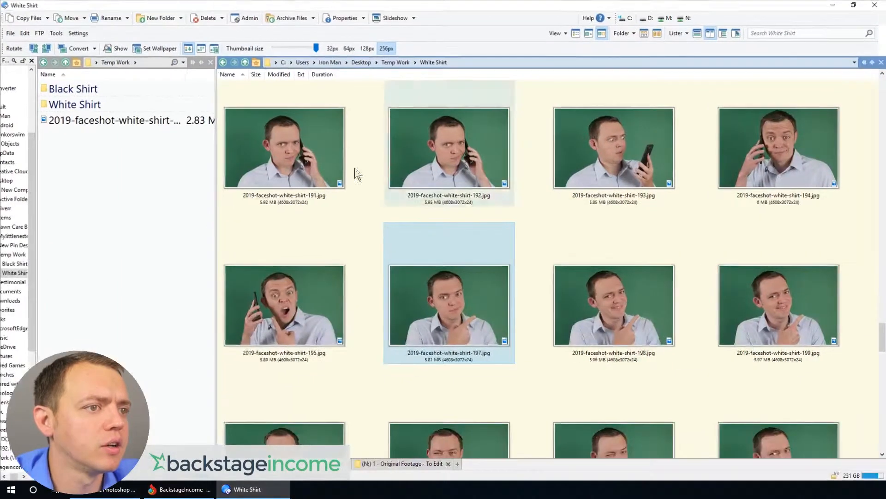
double_click(80, 118)
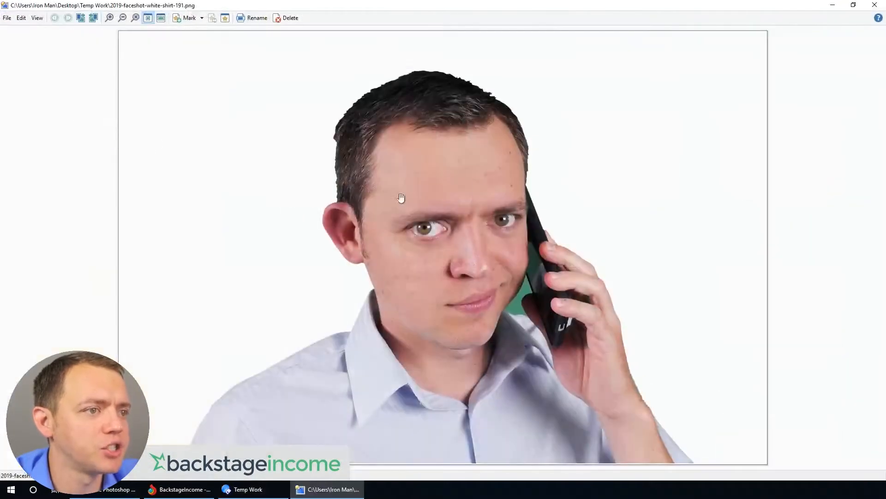
click(875, 5)
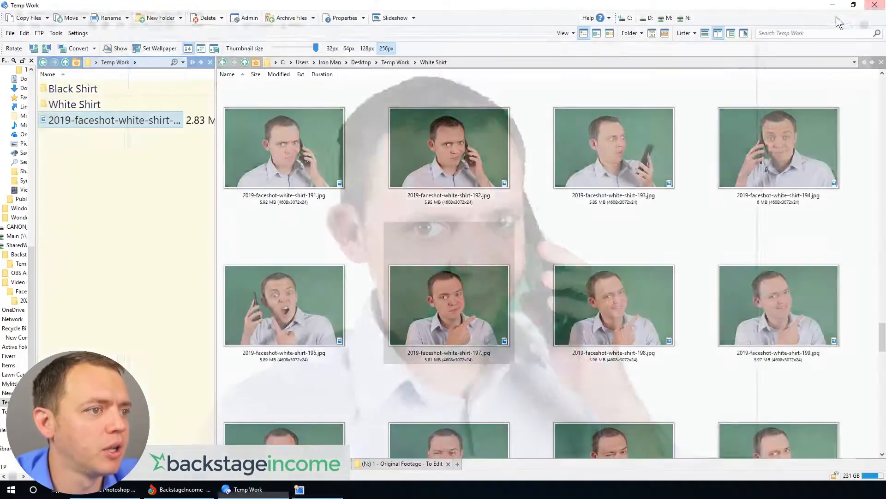
double_click(298, 177)
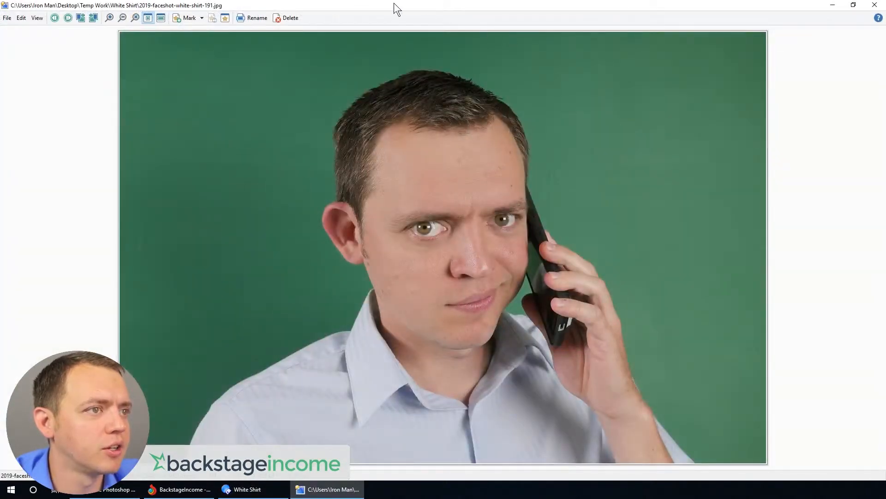
double_click(394, 3)
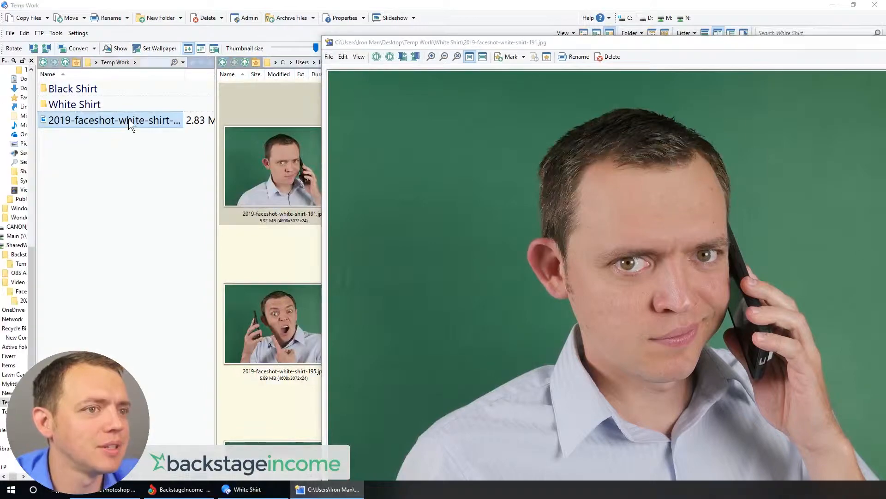
double_click(128, 118)
drag(548, 19, 274, 28)
click(884, 233)
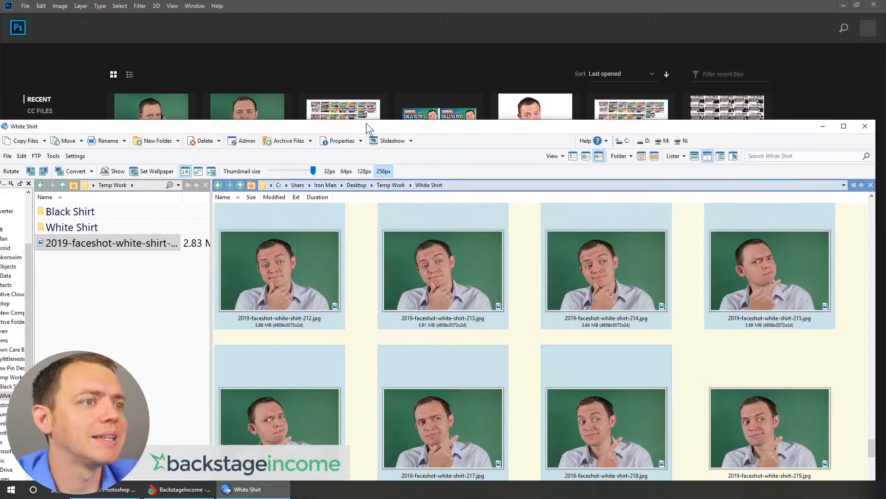
- Open face shots 195 to 214 from the White Shirt folder together in Photoshop
scroll(365, 253, down, 5)
ctrl+scroll(405, 332, down, 1)
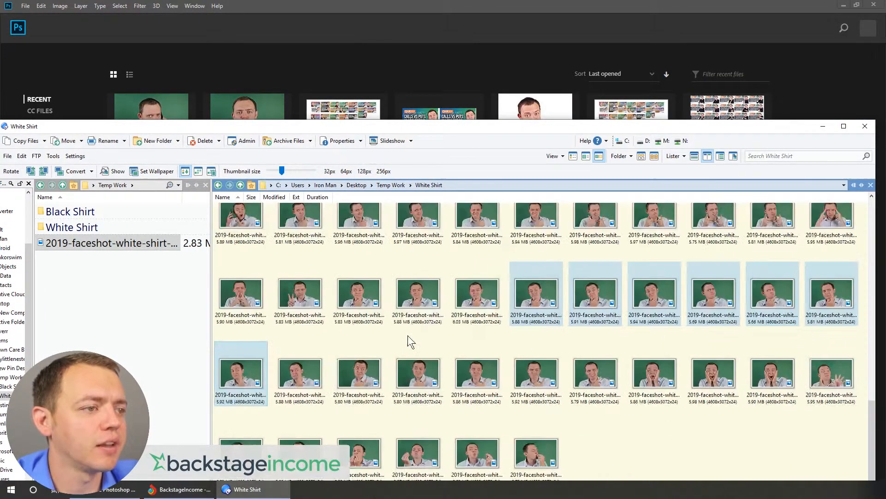
click(547, 441)
shift+click(254, 226)
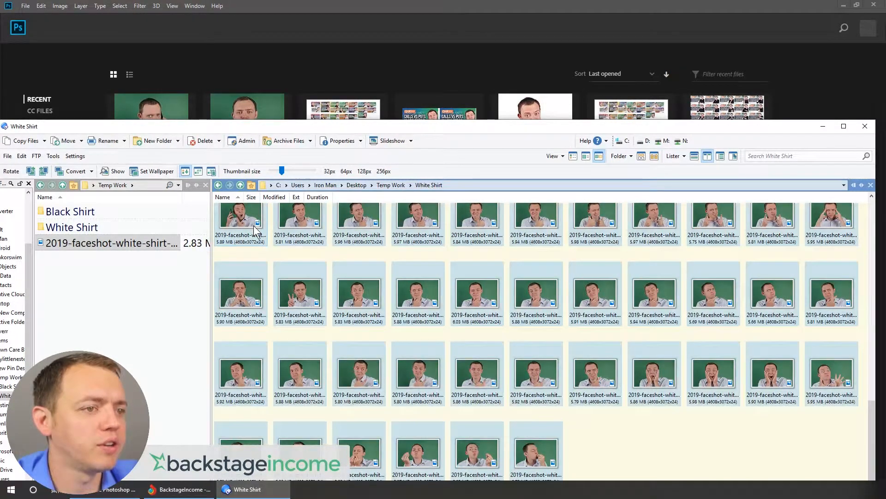
click(255, 236)
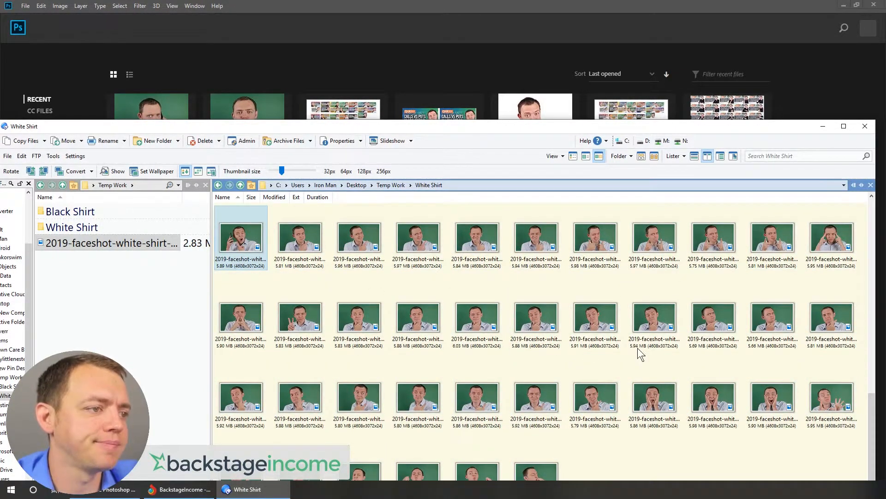
shift+click(642, 329)
drag(642, 329, 434, 73)
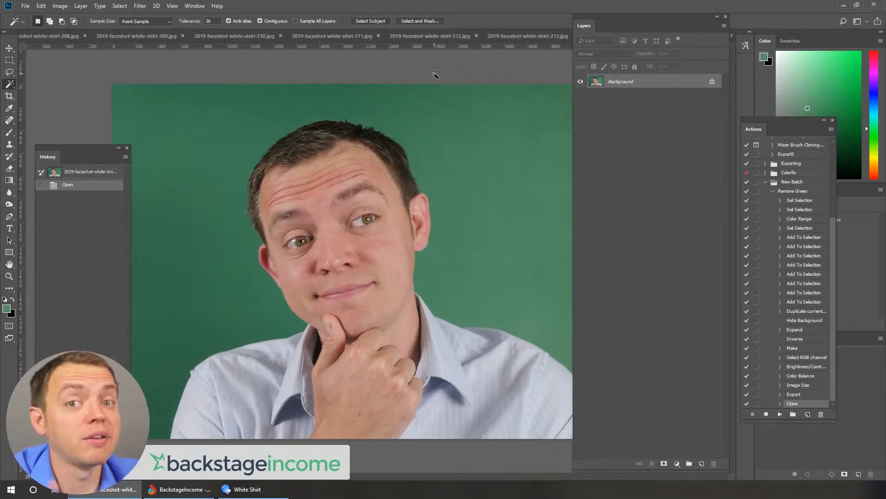
- Run a Batch of the Remove Green action from the New Batch set on the opened files, with destination None
click(25, 6)
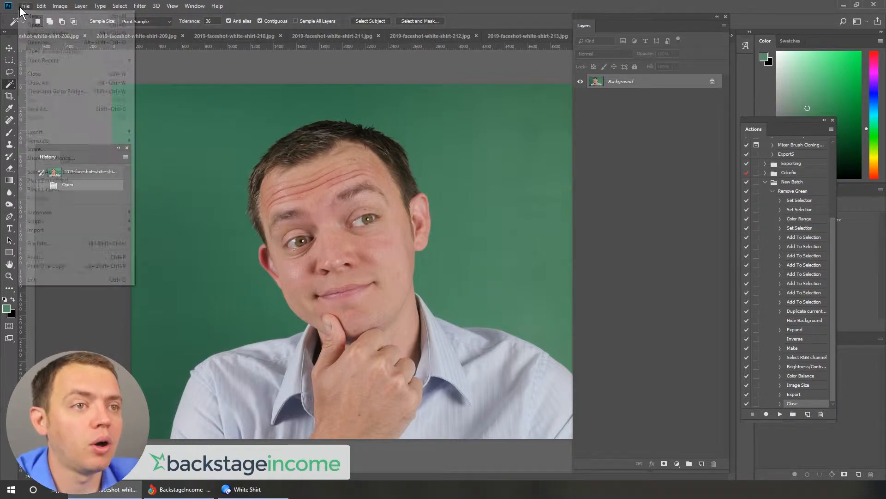
mouse_move(65, 213)
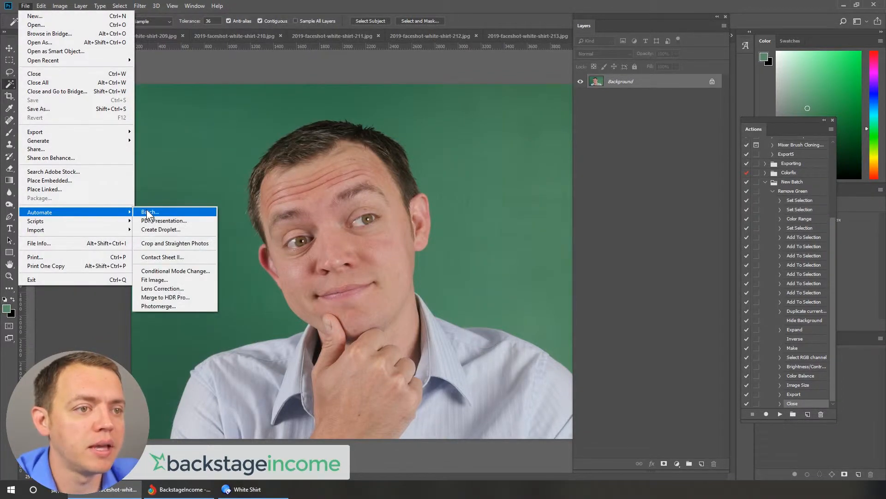
click(150, 211)
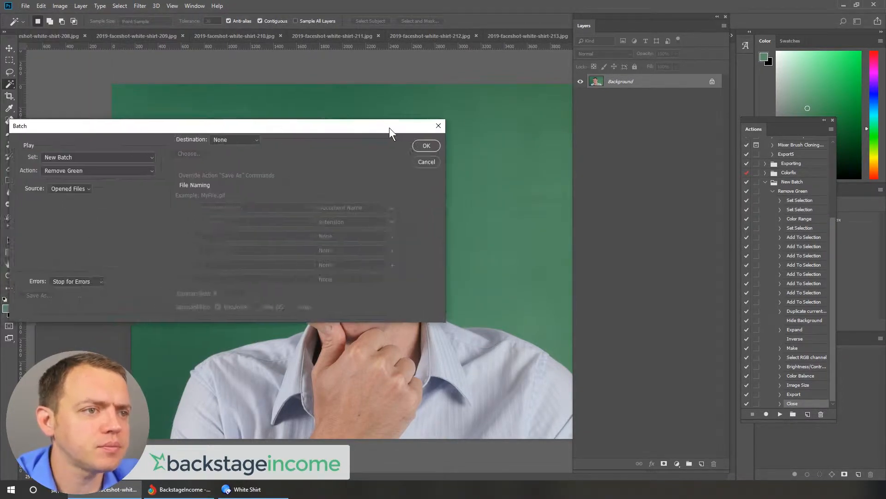
click(176, 194)
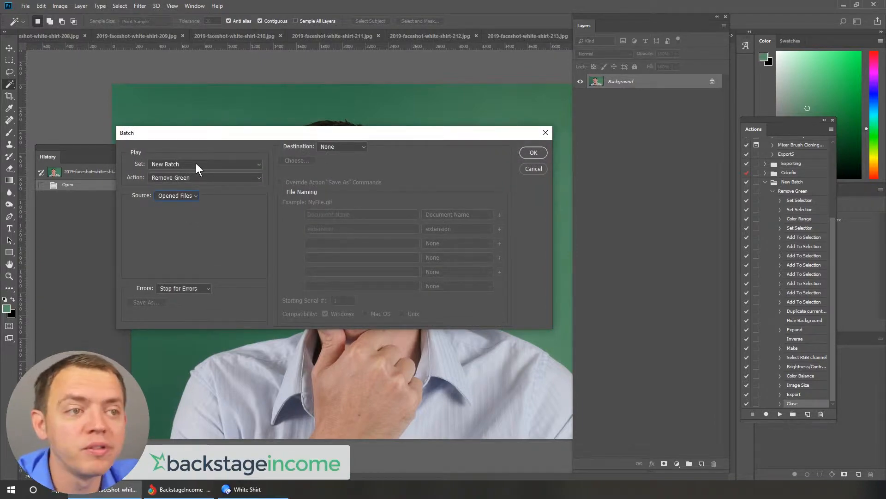
click(184, 178)
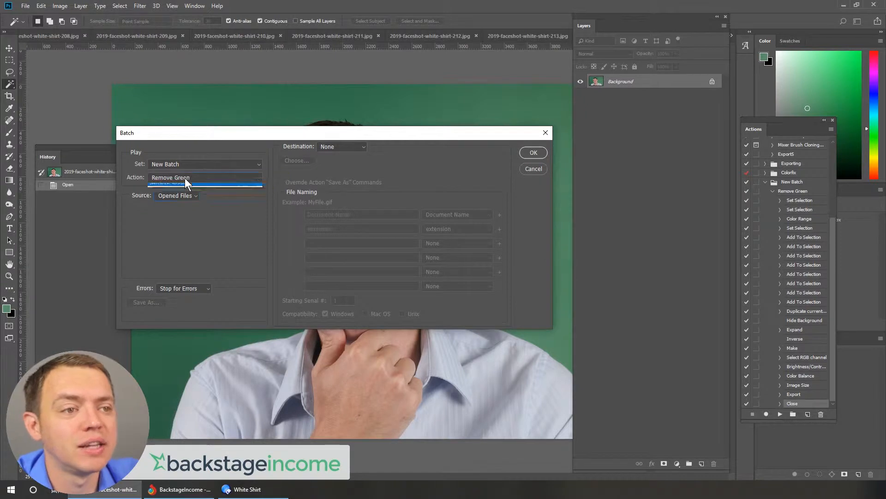
click(185, 181)
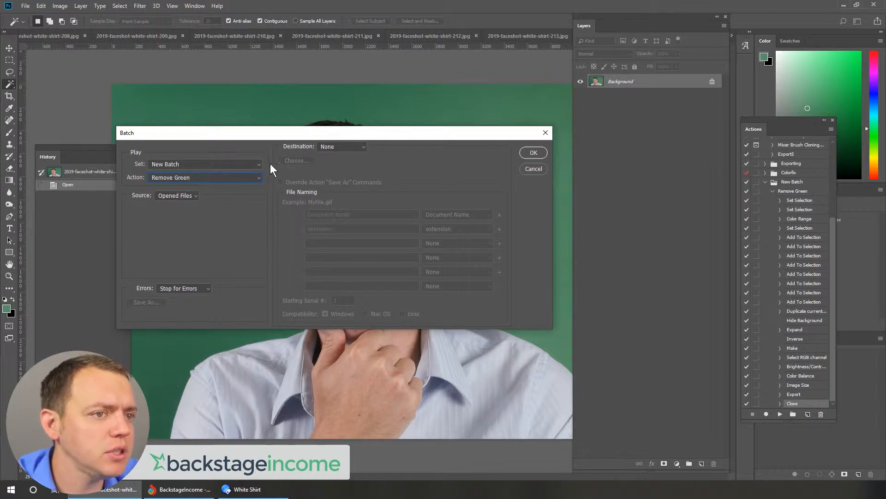
click(534, 153)
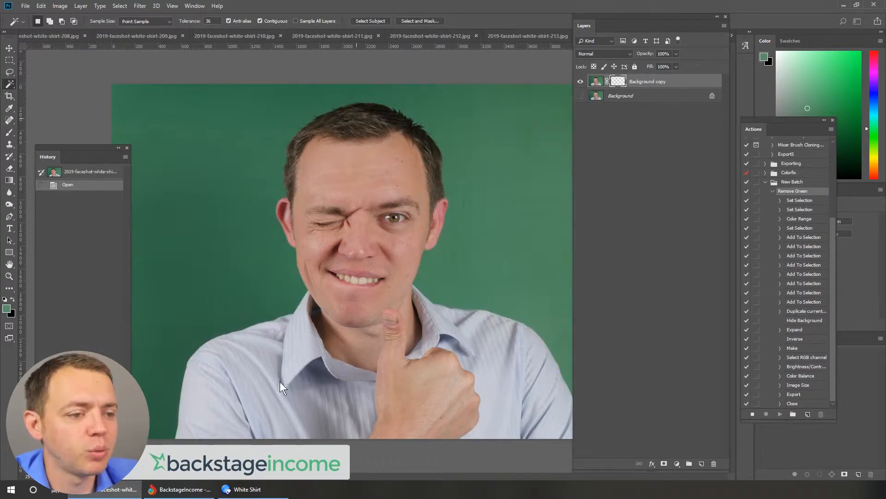
- In the file manager, show the Temp Work folder beside White Shirt in a wider pane, with its exported files as enlarged thumbnails
click(244, 489)
click(140, 353)
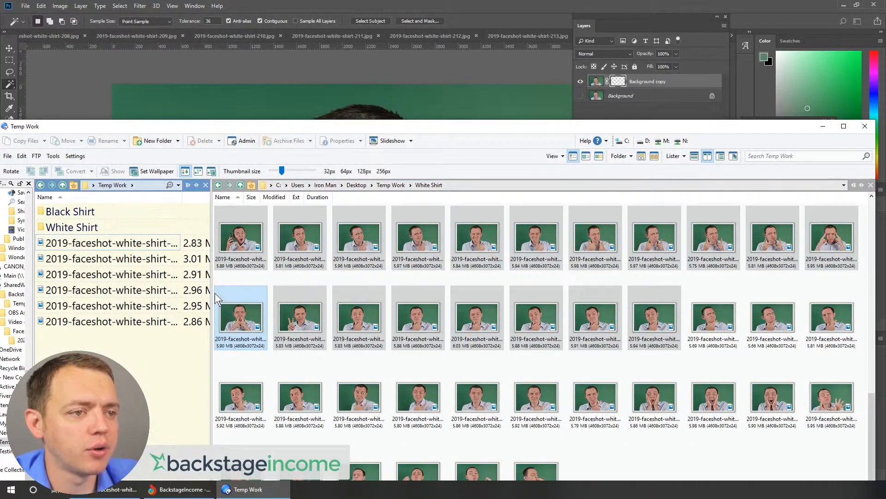
drag(212, 300, 432, 306)
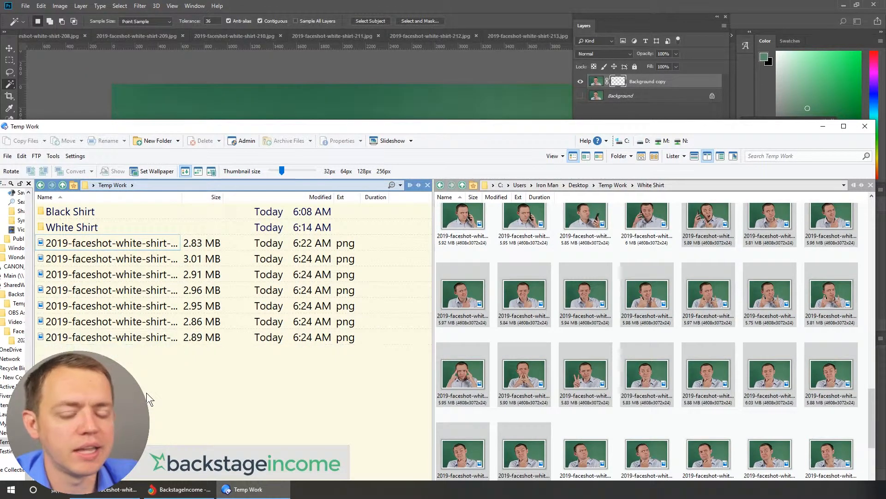
key(ctrl+6)
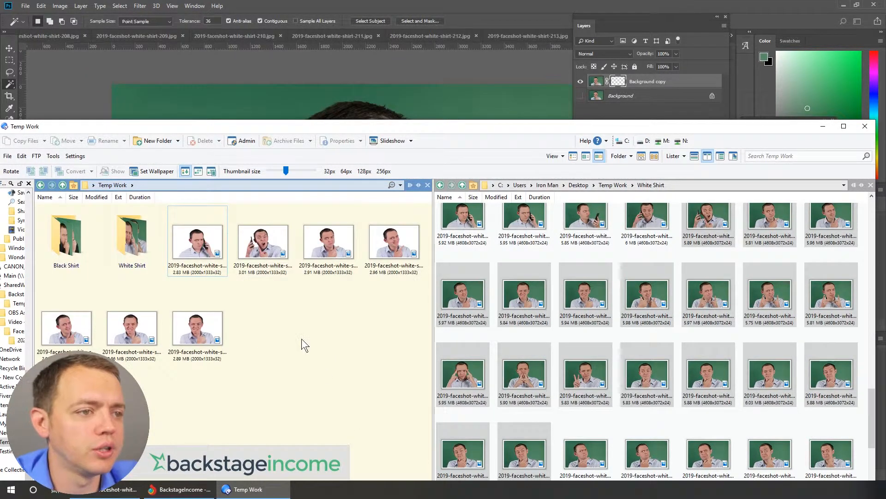
scroll(301, 339, up, 1)
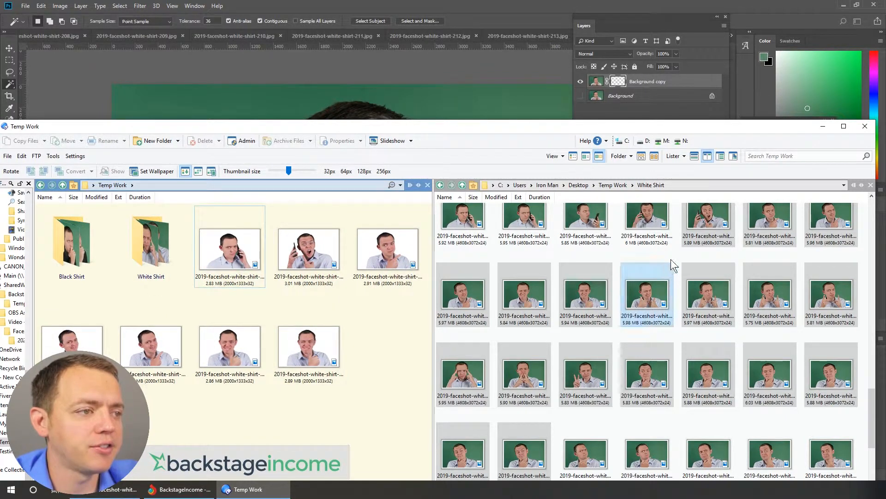
- Look through the exported PNGs of face shots 191 to 201 in the image viewer, checking for leftover green around the phone
double_click(239, 252)
scroll(247, 247, down, 1)
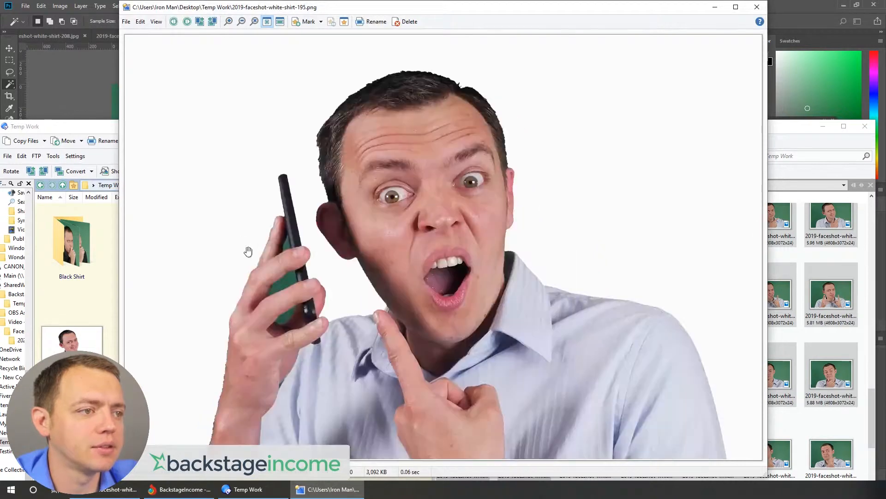
scroll(316, 312, down, 1)
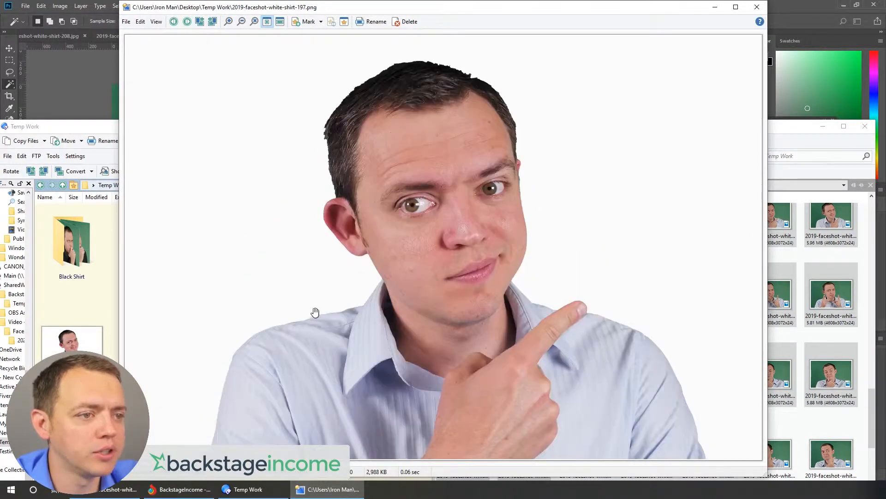
click(174, 22)
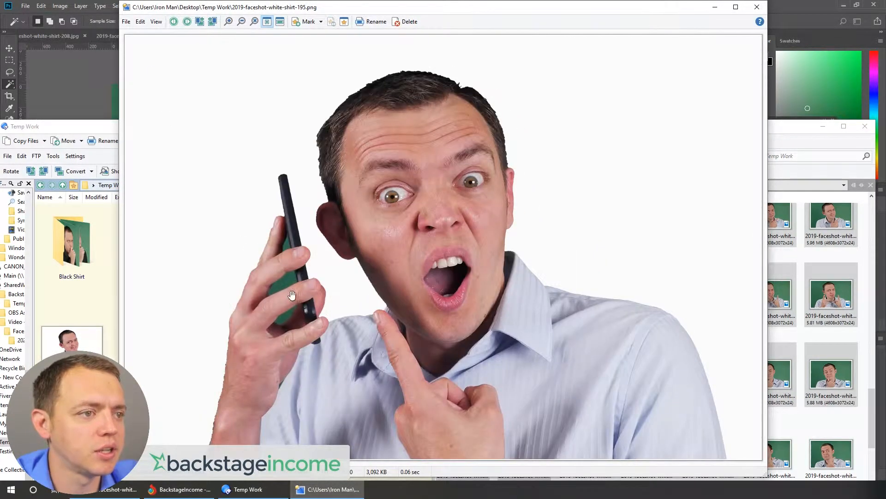
scroll(296, 255, down, 4)
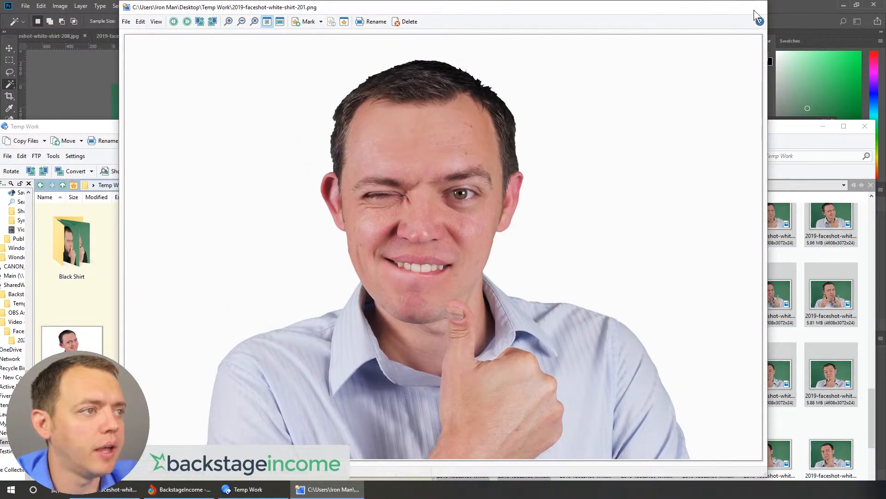
click(757, 7)
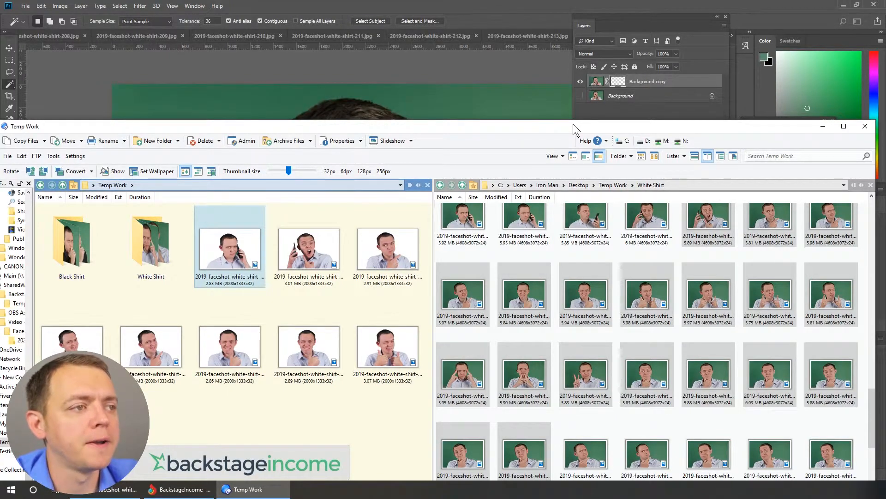
- Open the exported PNG of face shot 191 from the Temp Work folder in Photoshop
drag(572, 124, 563, 1)
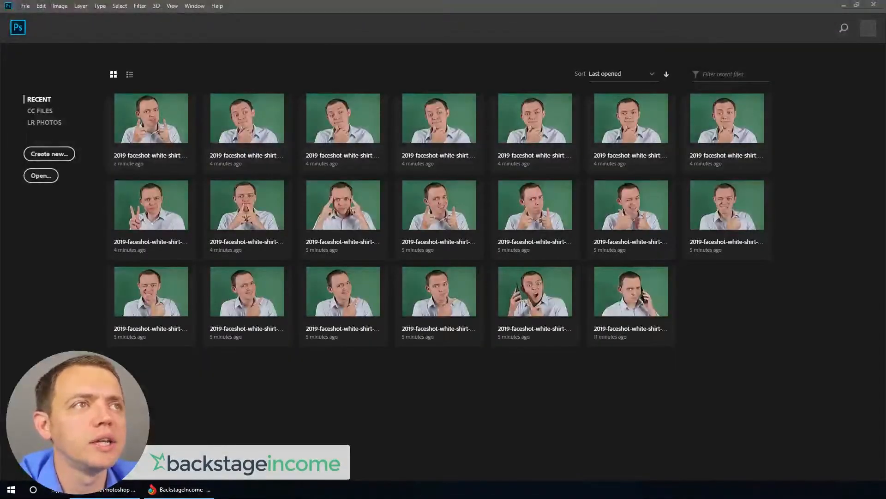
drag(231, 287, 251, 373)
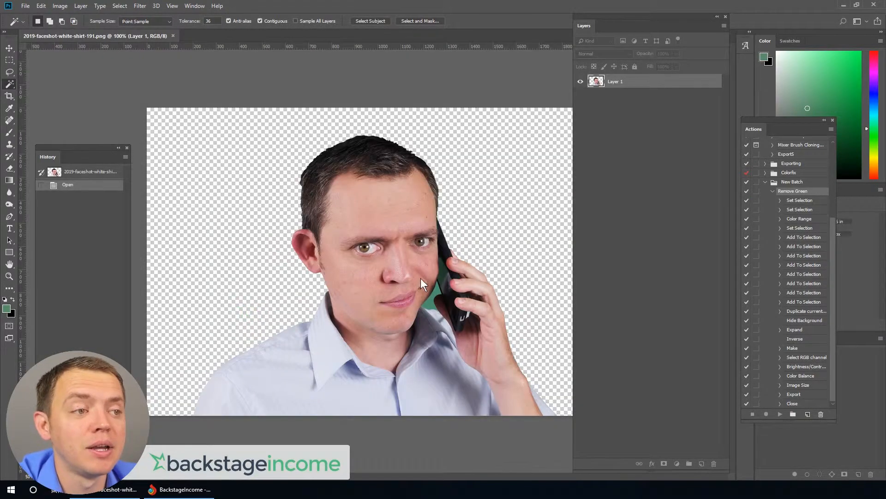
key(ctrl+plus)
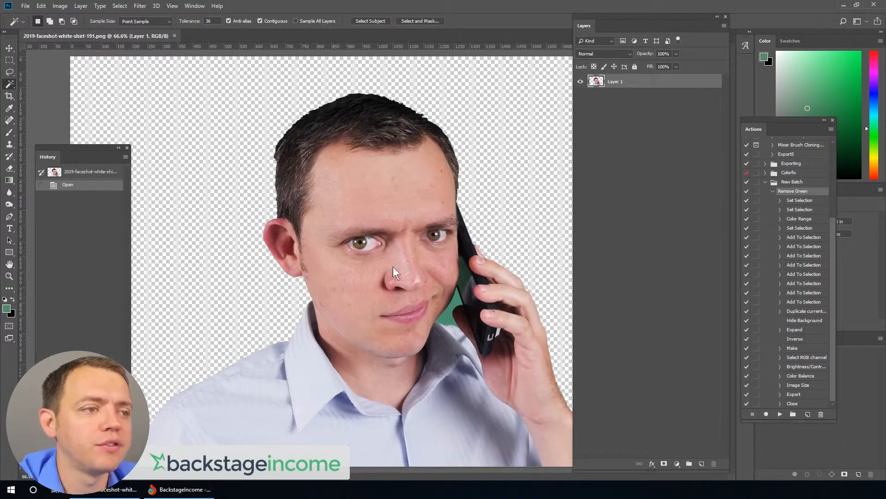
- Delete the leftover green patch between the face and the phone using the Magic Wand, and save and close the PNG
click(455, 302)
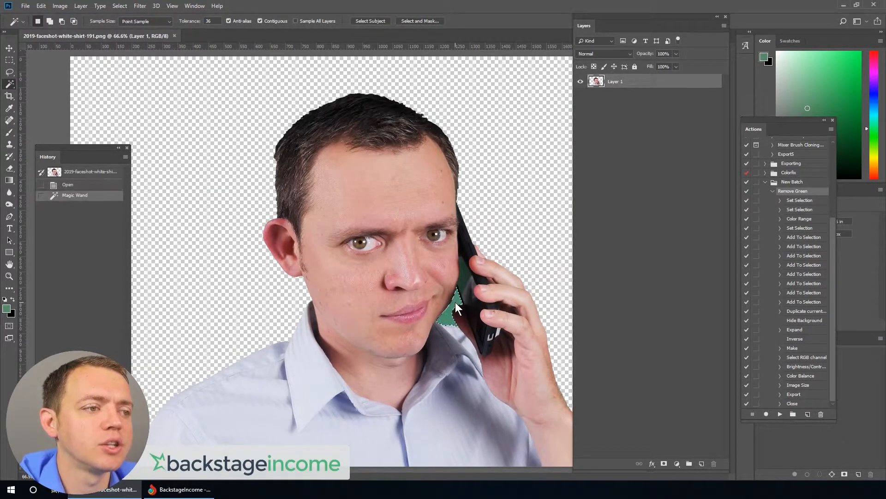
key(Delete)
key(ctrl+d)
scroll(368, 278, down, 2)
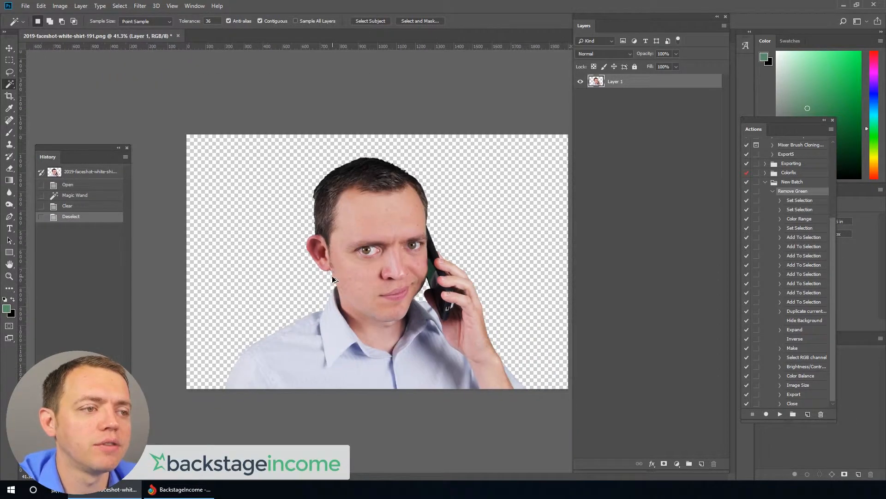
key(ctrl+s)
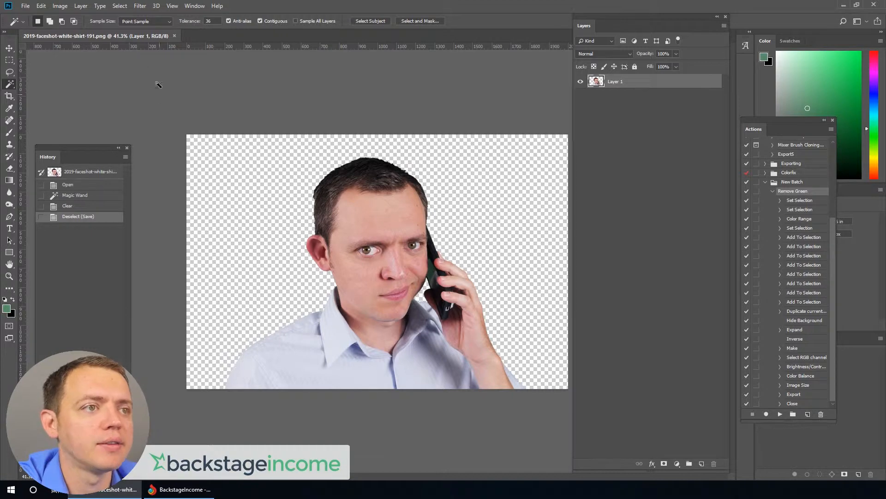
click(175, 36)
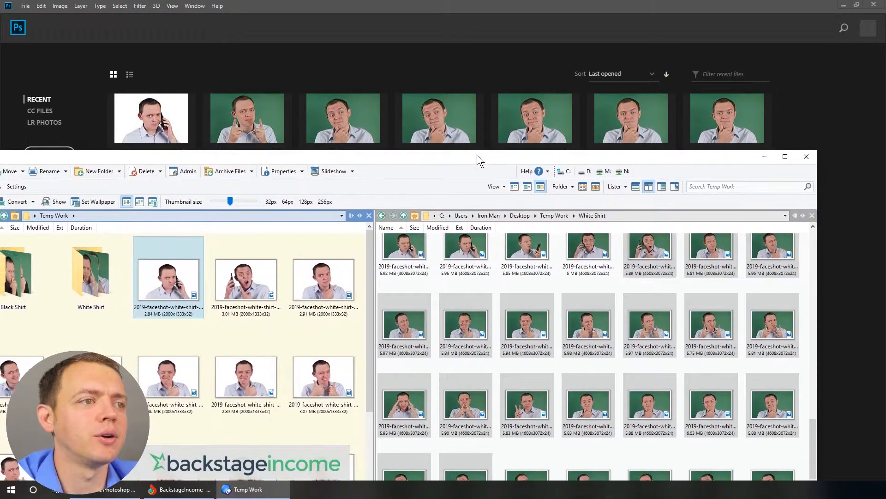
- Preview the exported PNG of face shot 200 from the maximized file manager, temporarily marking the empty background beside the head in red
double_click(477, 155)
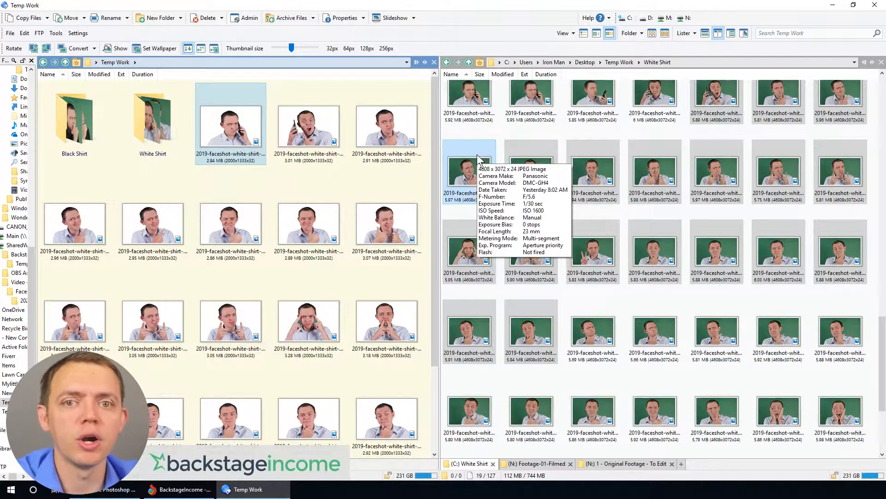
double_click(238, 217)
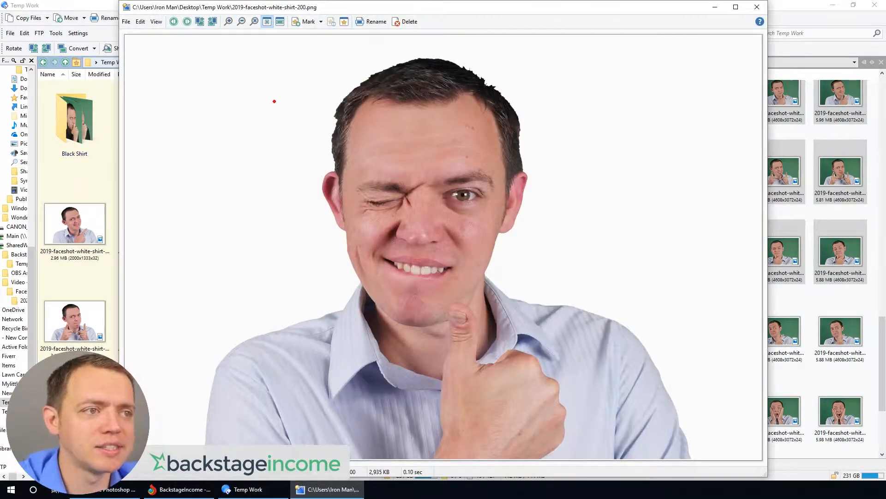
drag(169, 54, 261, 133)
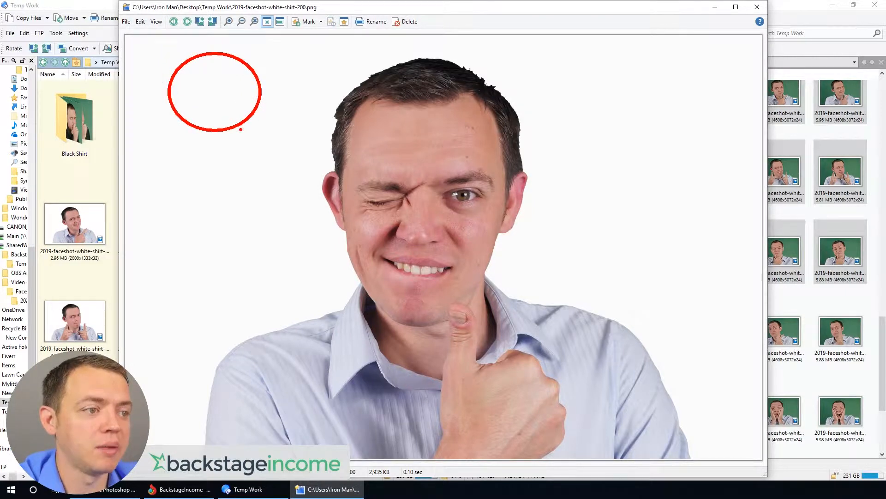
mouse_move(234, 94)
mouse_down()
mouse_move(185, 226)
mouse_move(304, 82)
mouse_move(179, 83)
mouse_up()
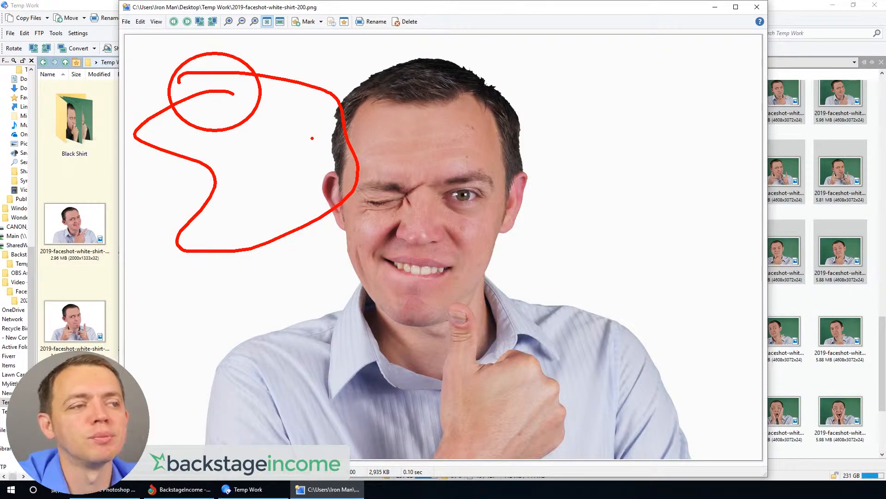
key(ctrl+z)
key(Escape)
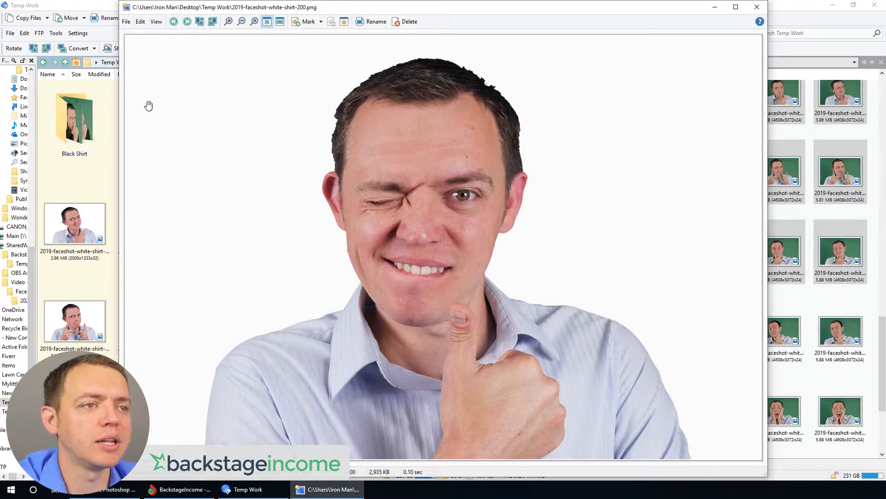
- Temporarily circle the background on both sides of the subject and the head in the preview, and close the viewer
mouse_move(185, 30)
mouse_down()
mouse_move(91, 119)
mouse_move(247, 170)
mouse_move(181, 61)
mouse_up()
mouse_move(733, 25)
mouse_down()
mouse_move(646, 84)
mouse_move(698, 220)
mouse_move(815, 129)
mouse_move(720, 37)
mouse_up()
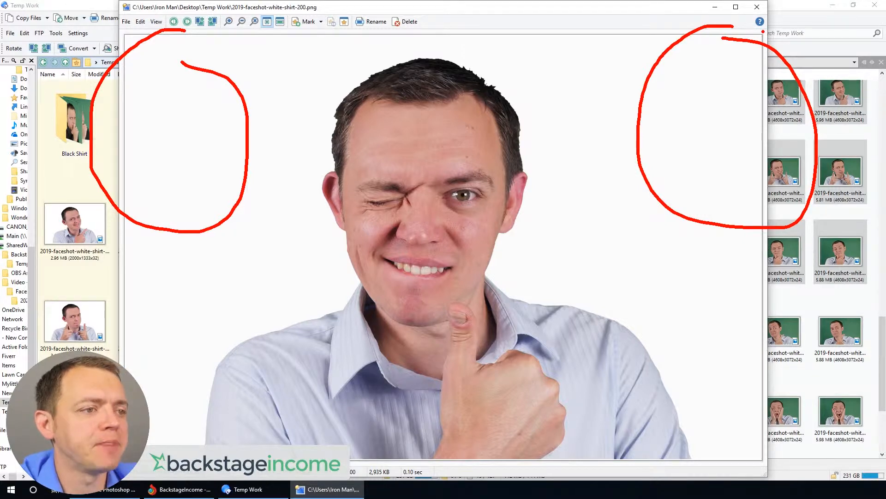
key(Escape)
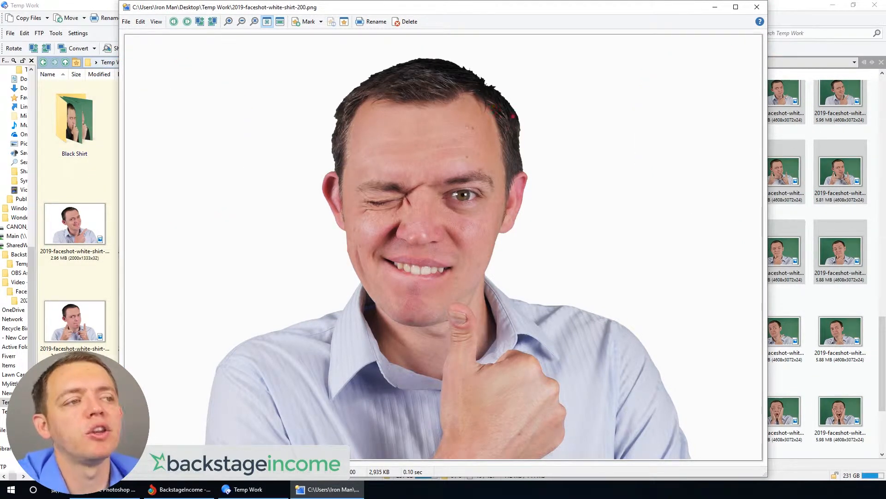
mouse_move(518, 104)
mouse_down()
mouse_move(439, 73)
mouse_move(350, 113)
mouse_move(306, 259)
mouse_move(445, 336)
mouse_move(621, 103)
mouse_move(382, 80)
mouse_up()
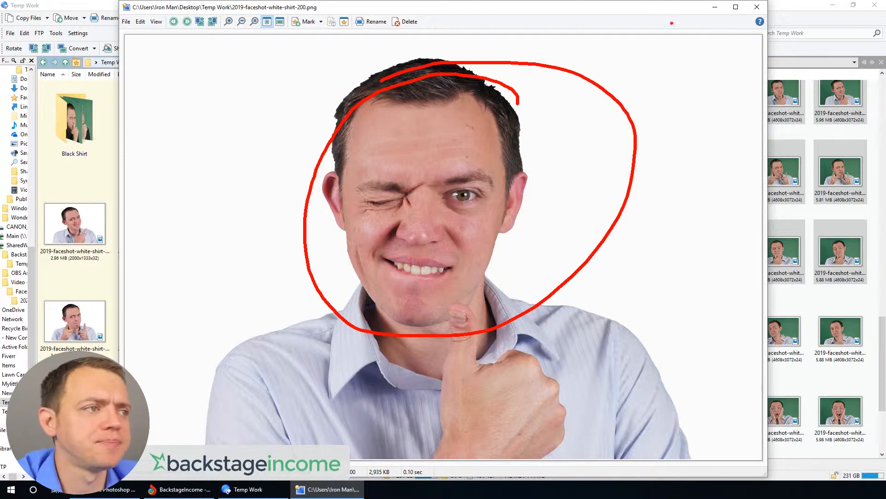
key(Escape)
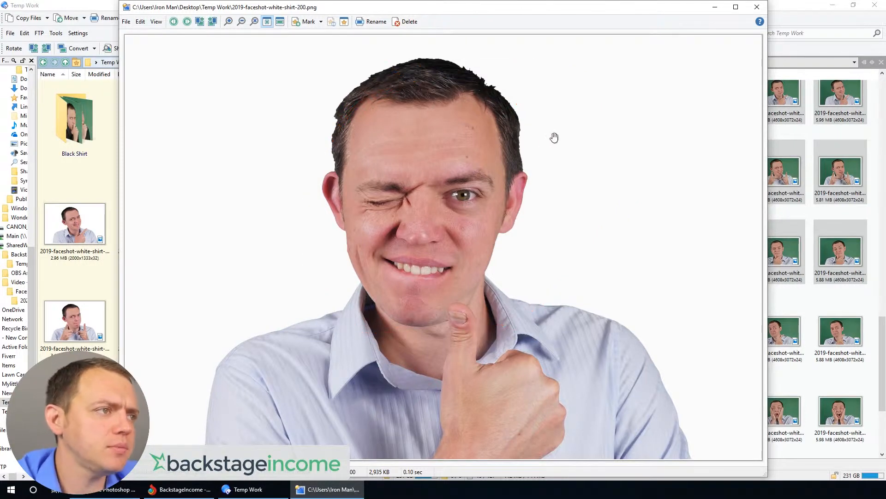
click(756, 7)
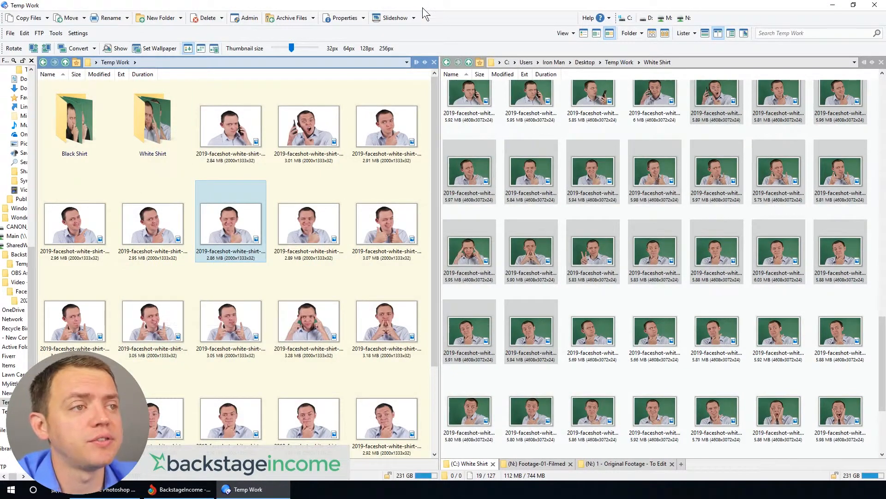
- Open the Greenscreen-2019-part-13 folder inside Faceshots under Video - Assets on drive N
drag(425, 5, 414, 58)
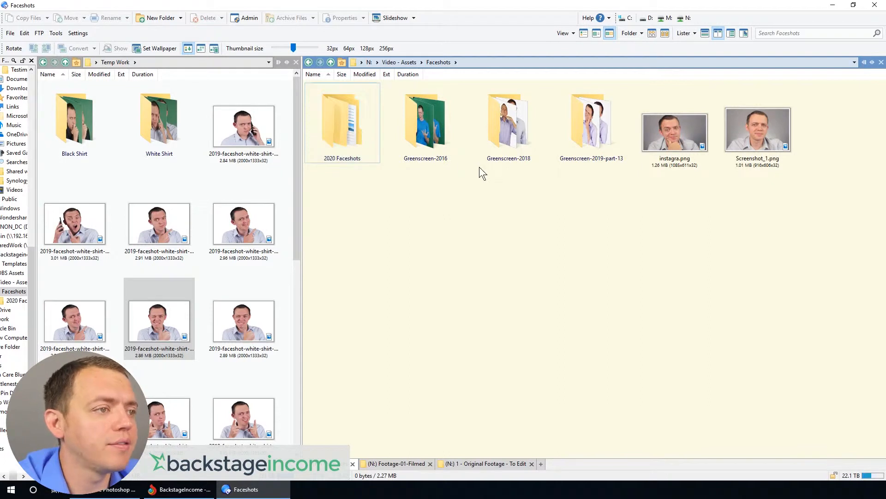
double_click(598, 131)
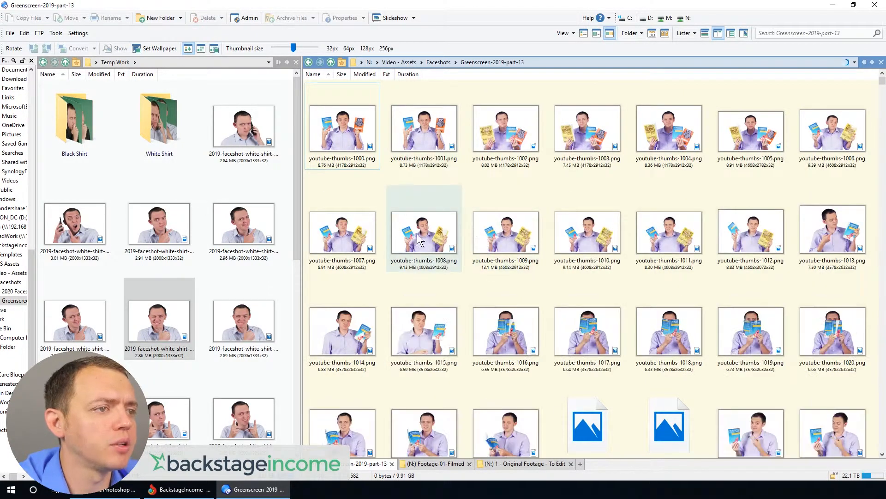
click(352, 135)
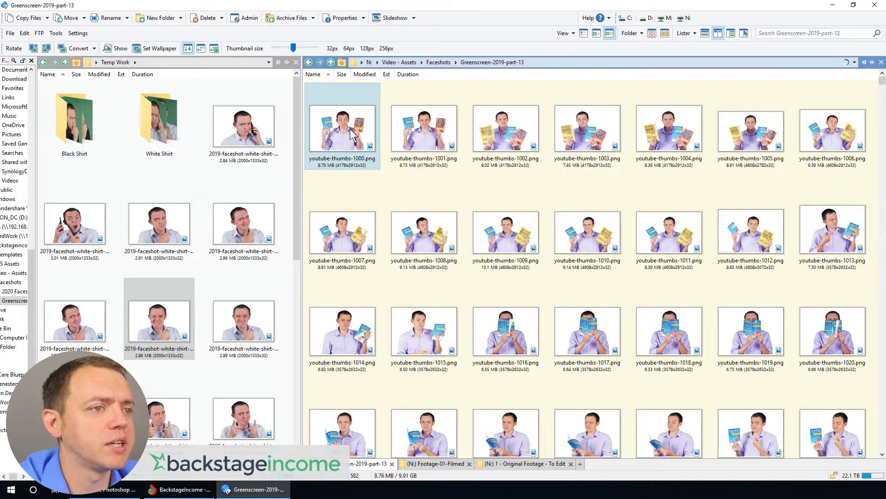
- View the older cutouts from youtube-thumbs-1000.png to youtube-thumbs-1013.png and browse further through the Greenscreen-2019-part-13 folder
double_click(352, 135)
scroll(350, 134, down, 4)
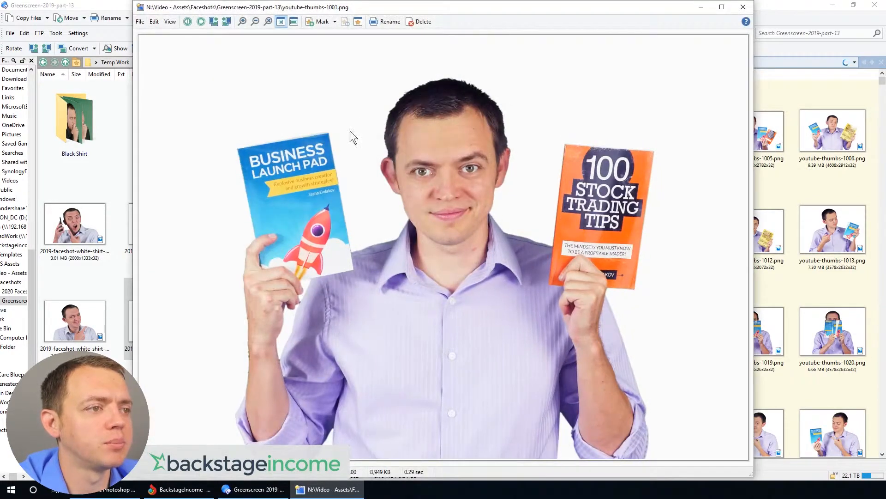
scroll(350, 131, down, 4)
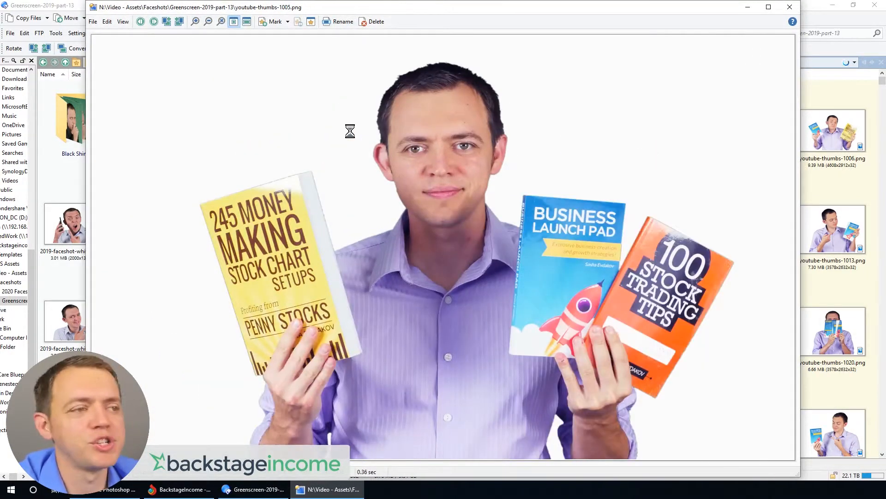
scroll(773, 10, down, 4)
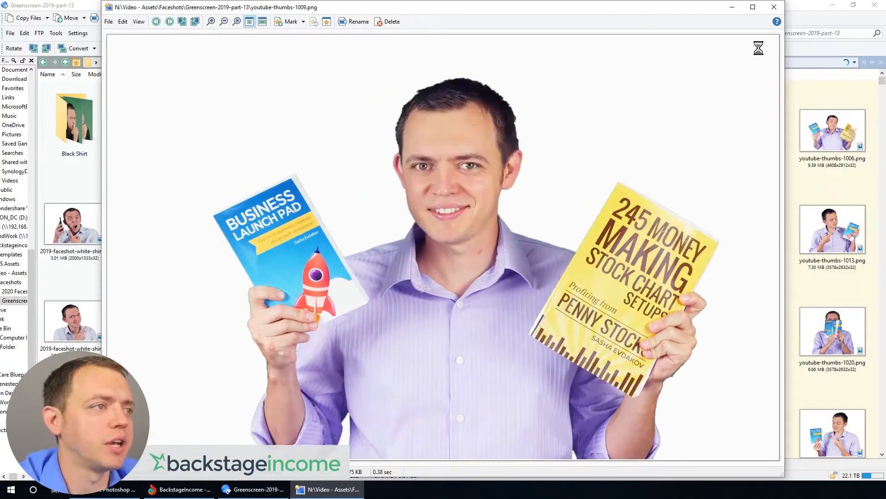
scroll(742, 7, down, 2)
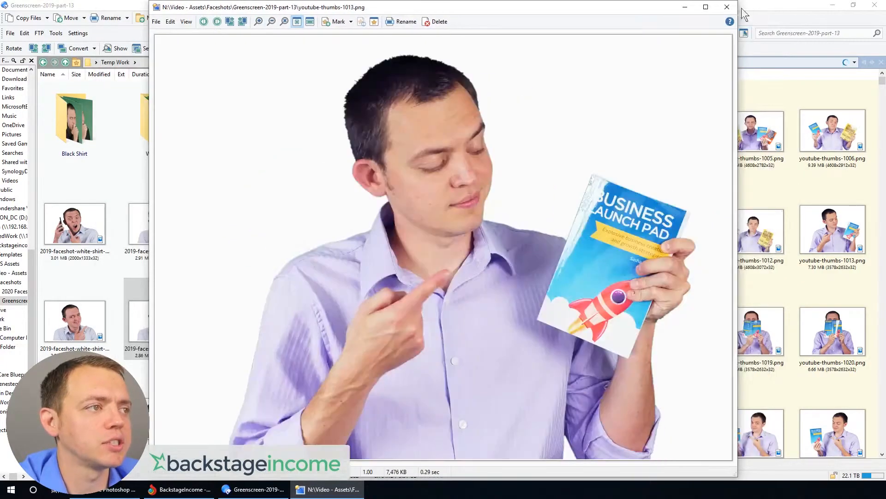
click(730, 7)
scroll(586, 253, down, 5)
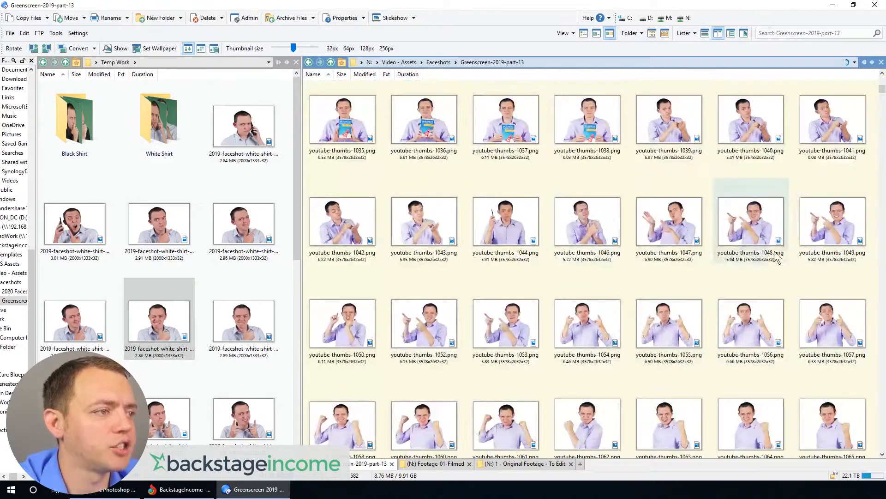
drag(882, 90, 862, 212)
scroll(545, 361, down, 1)
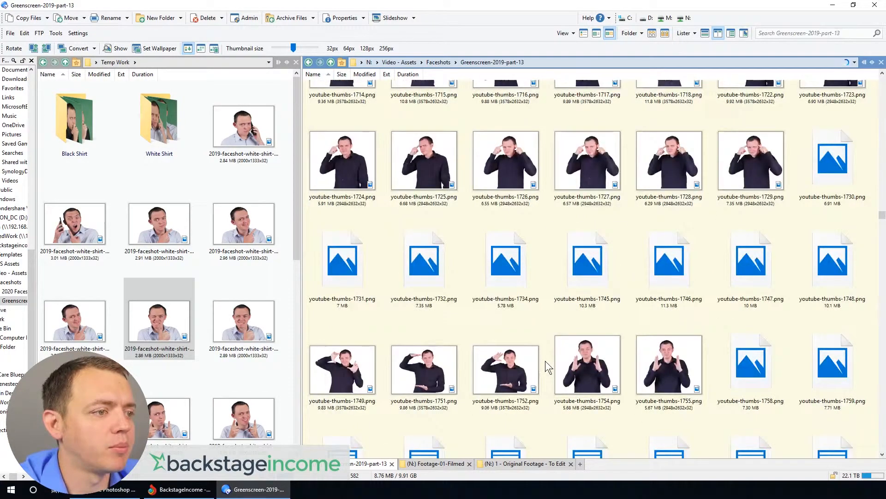
- Preview the older cutout youtube-thumbs-1754.png from the Greenscreen-2019-part-13 folder, and close the viewer
scroll(545, 361, down, 4)
click(578, 266)
double_click(578, 266)
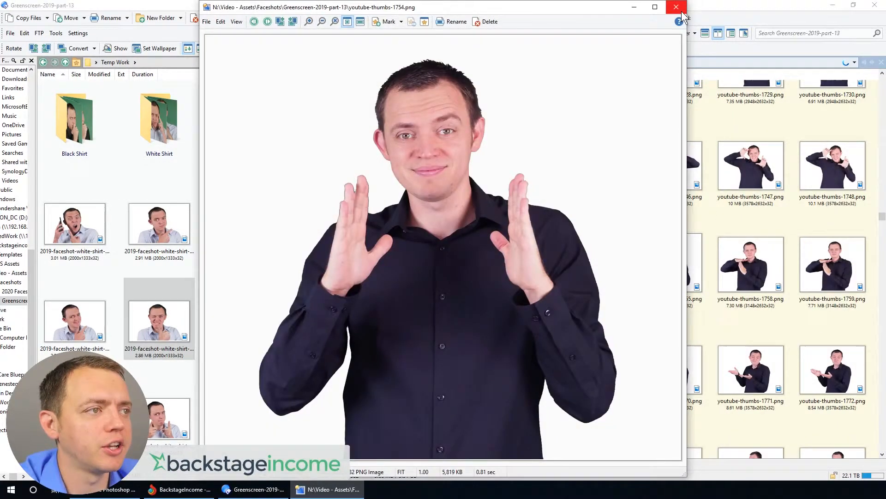
click(681, 12)
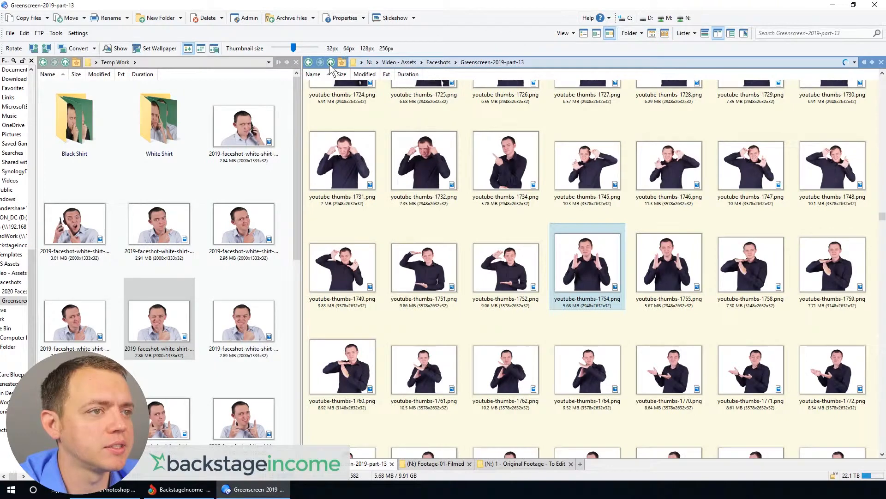
- Open the Black-Shirt-2 folder inside PNG-v2 under 2020 Faceshots in the Faceshots folder
click(330, 63)
double_click(353, 132)
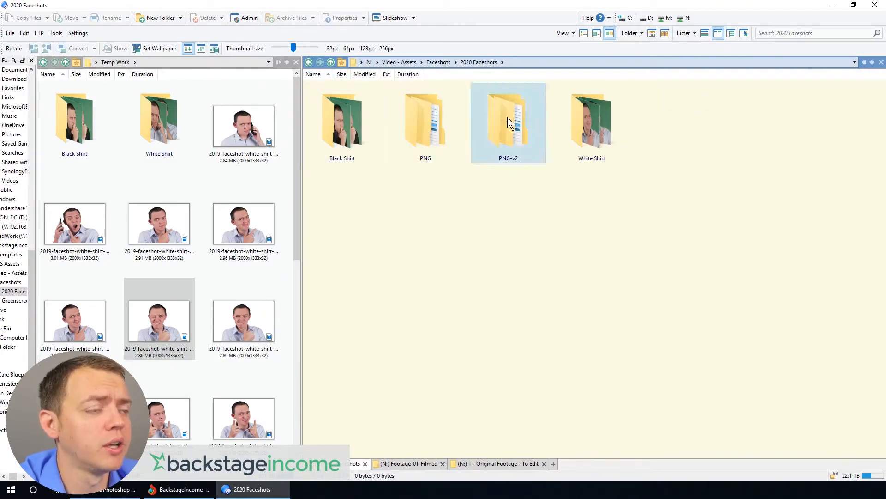
double_click(507, 119)
double_click(366, 134)
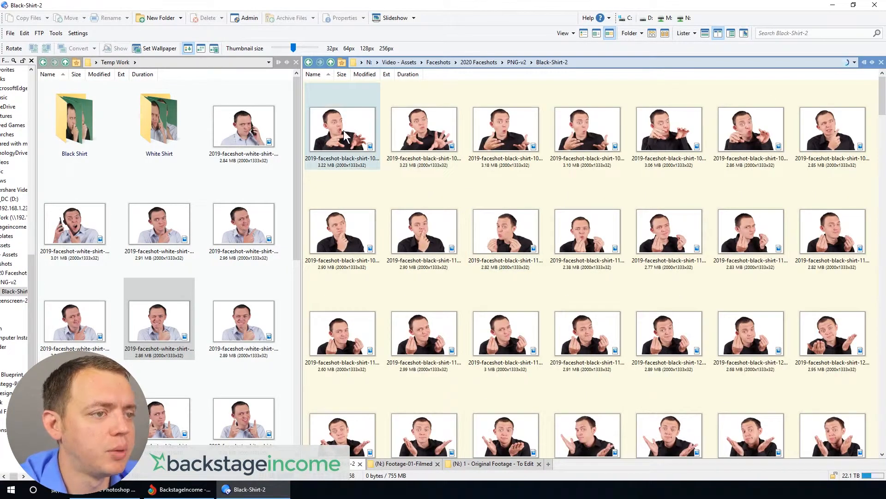
- Preview several black-shirt cutouts in the image viewer, including 2019-faceshot-black-shirt-162.png, and close the viewer
scroll(348, 137, down, 10)
scroll(369, 233, down, 4)
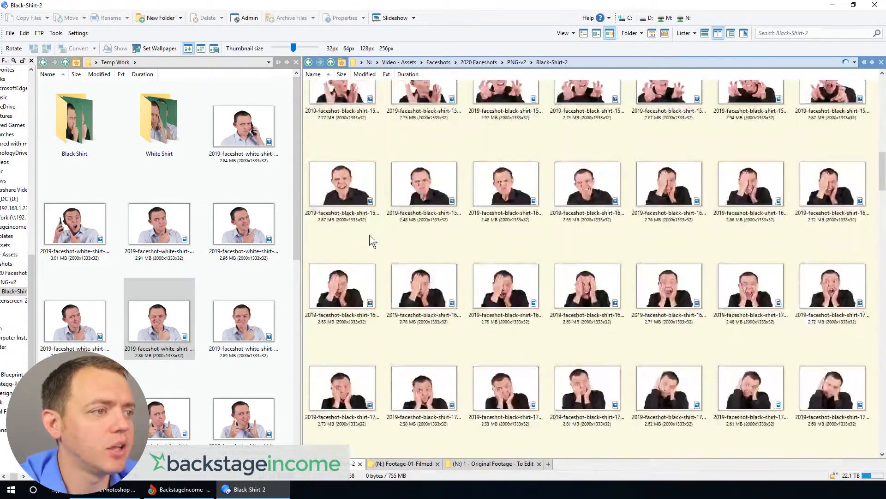
double_click(350, 189)
scroll(349, 189, down, 9)
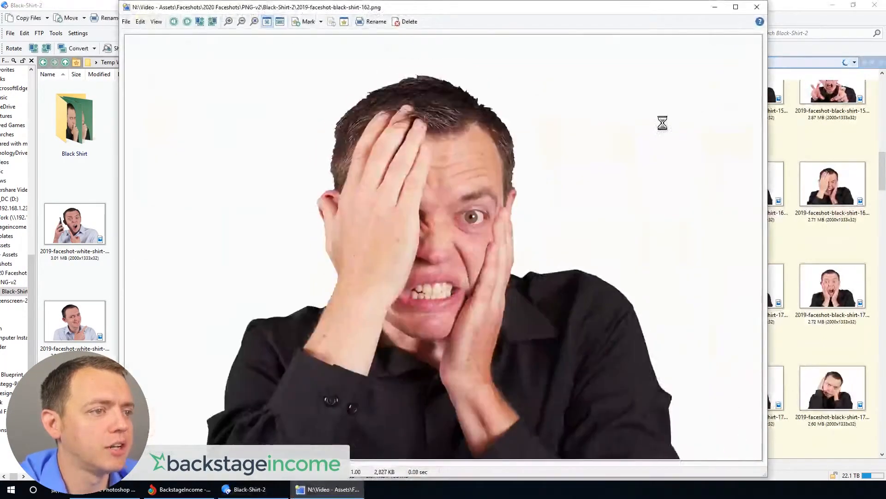
click(757, 10)
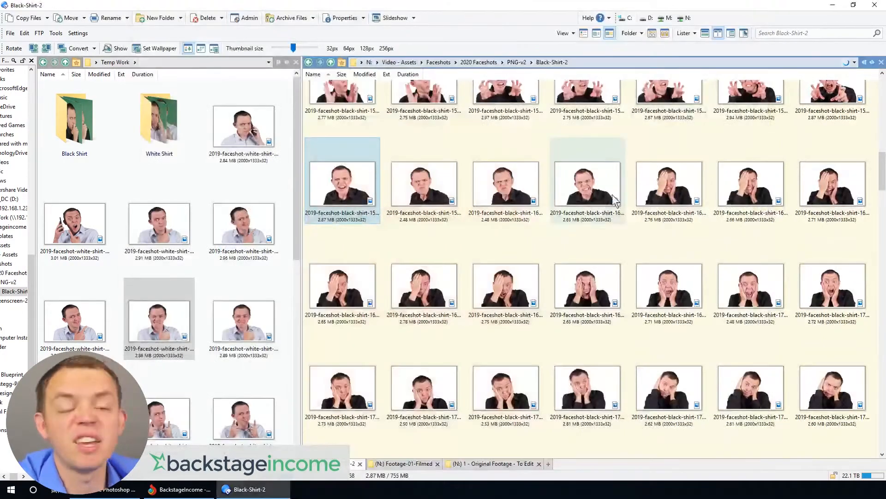
- Browse the remaining cutouts to the end of the Black-Shirt-2 folder and return to the PNG-v2 folder
scroll(612, 195, down, 12)
scroll(590, 314, down, 8)
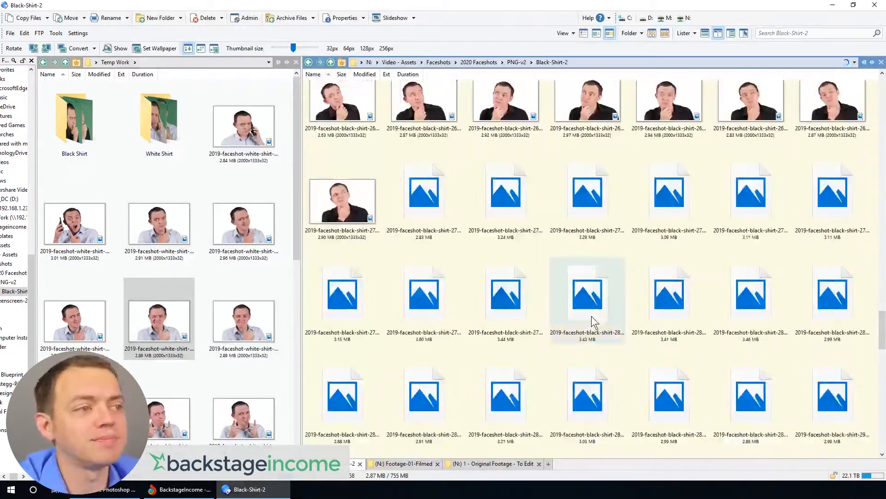
scroll(592, 312, down, 8)
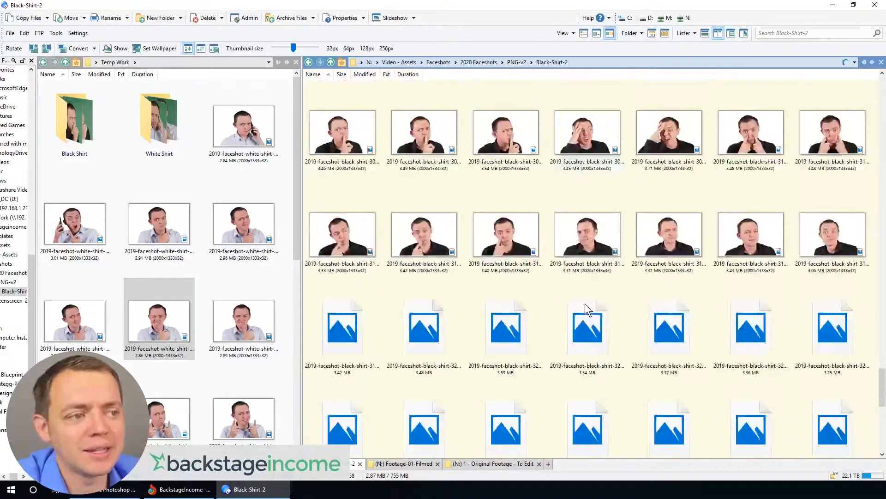
scroll(575, 308, down, 2)
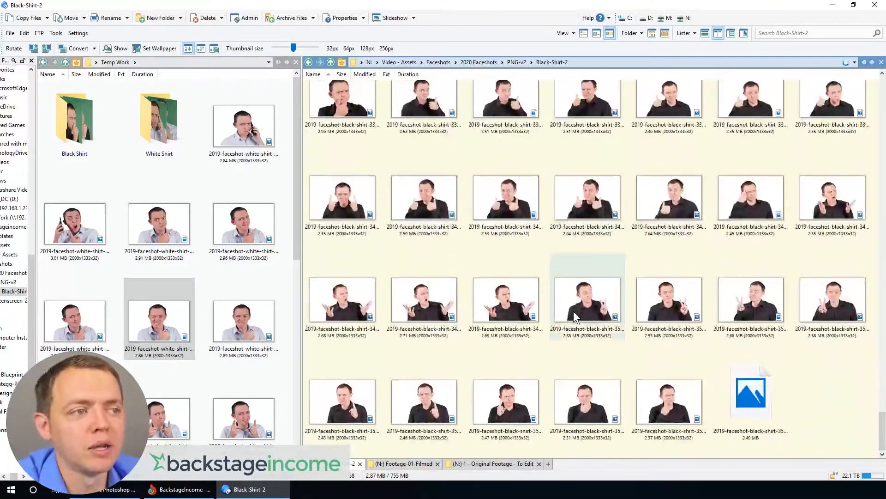
click(332, 63)
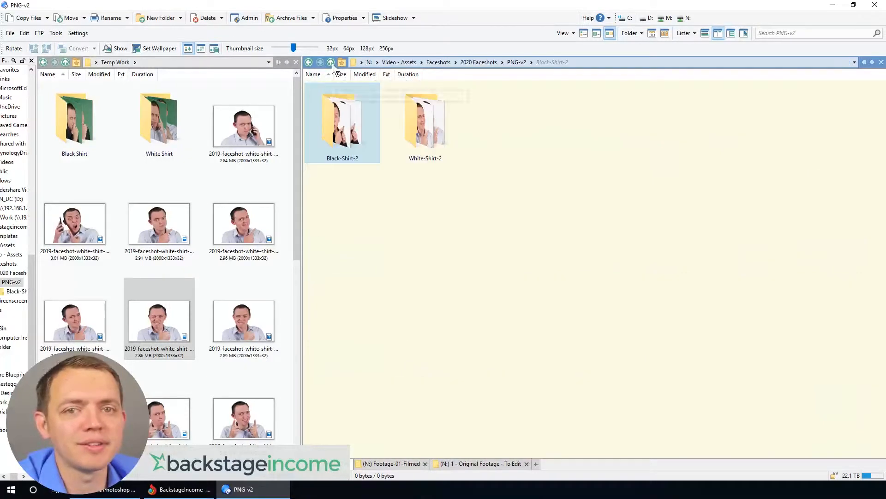
- Review the White-Shirt-2 folder, previewing cutouts including 2019-faceshot-white-shirt-134.png, and return to the PNG-v2 folder
double_click(415, 140)
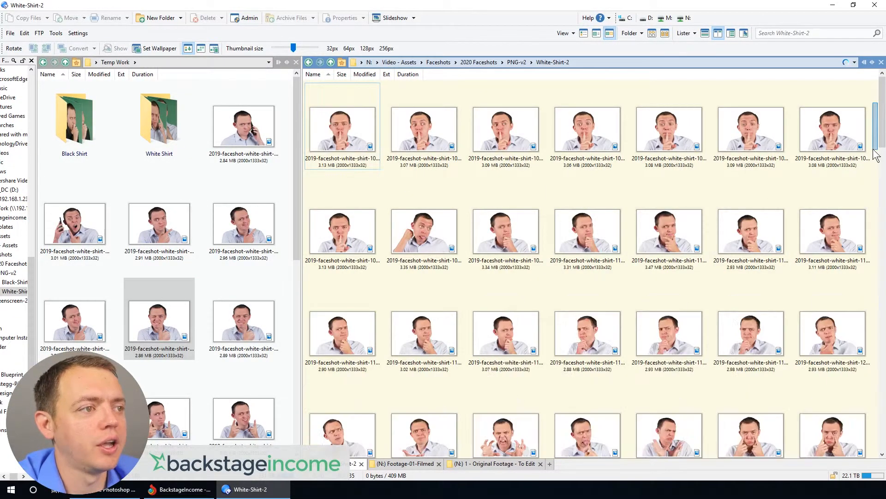
drag(879, 105, 872, 201)
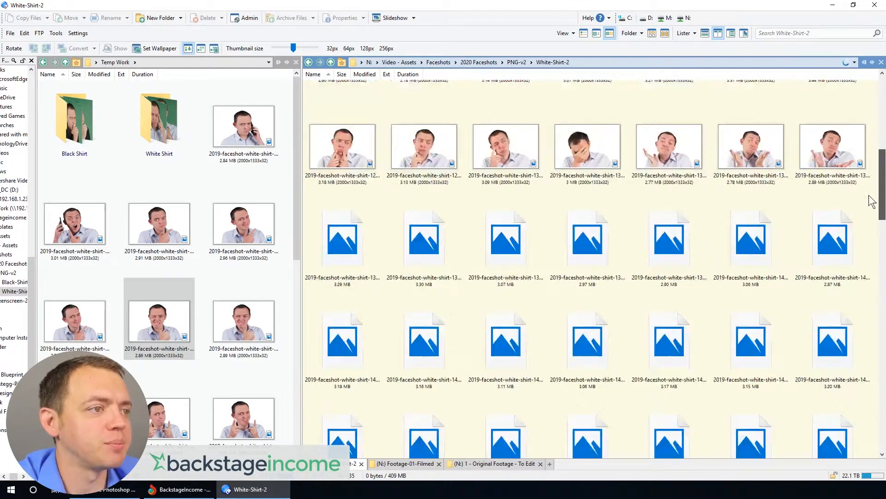
double_click(481, 145)
scroll(480, 145, down, 8)
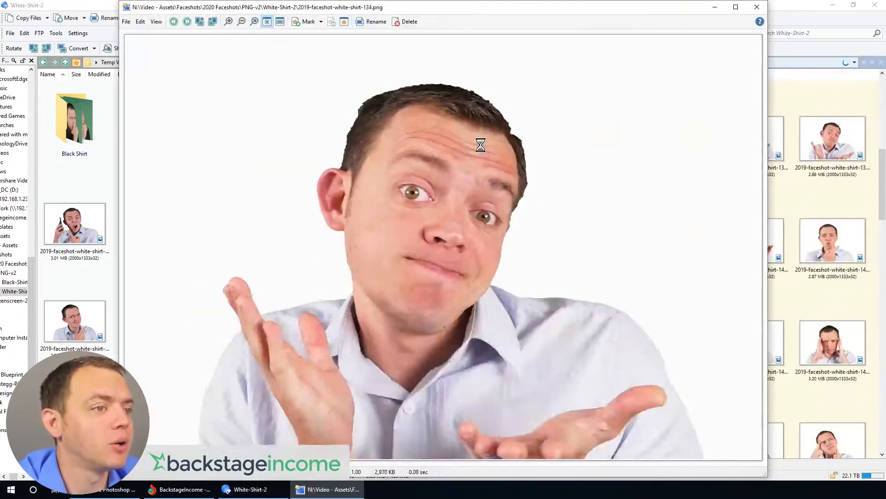
click(757, 7)
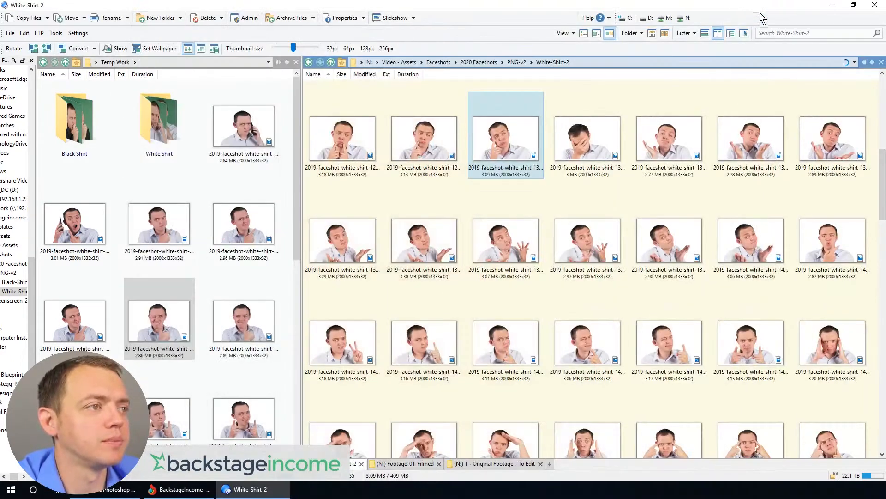
click(331, 62)
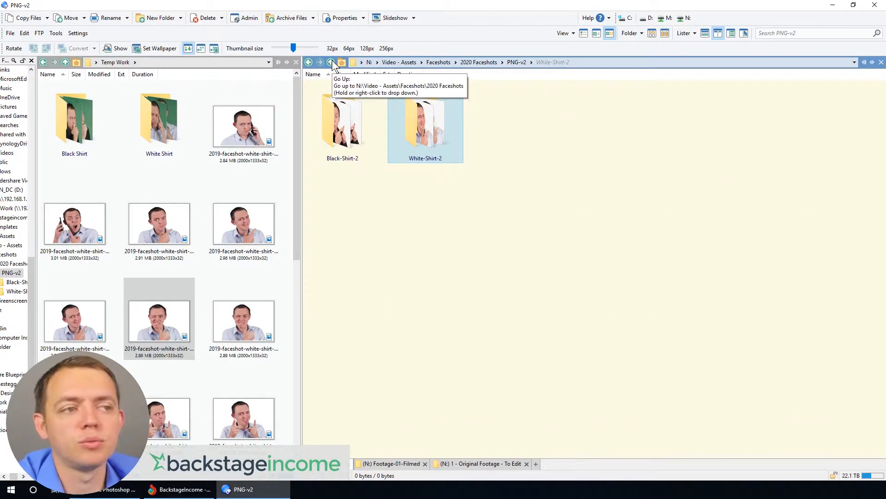